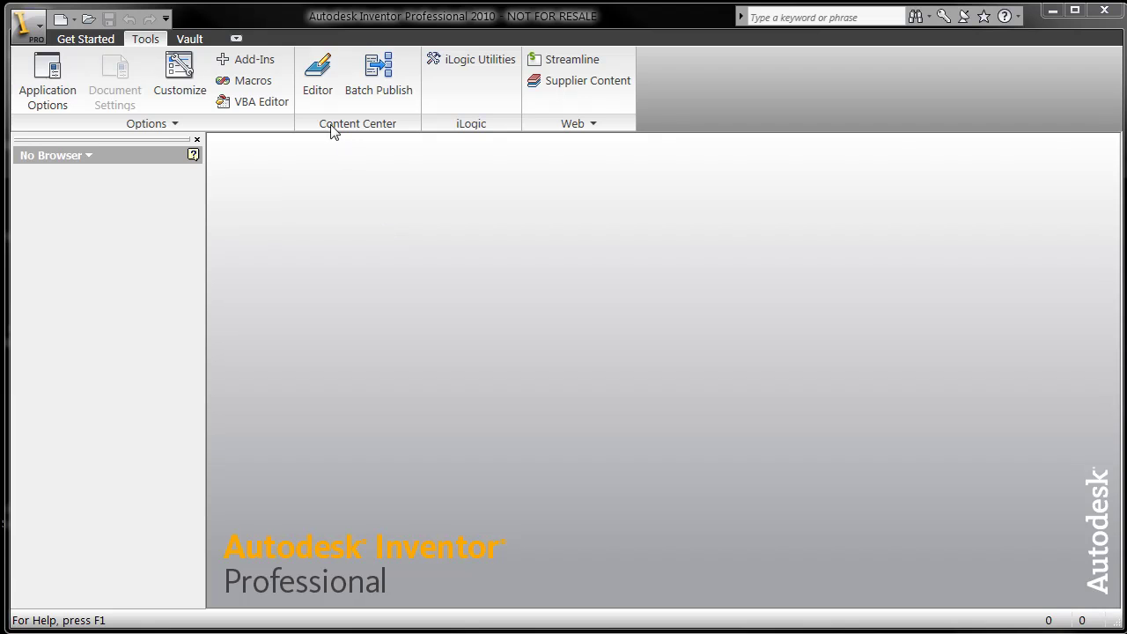
Try to copy the ANSI W I-beam family to another library in the Content Center Editor.
{"action": "left_click", "coordinate": [322, 81]}
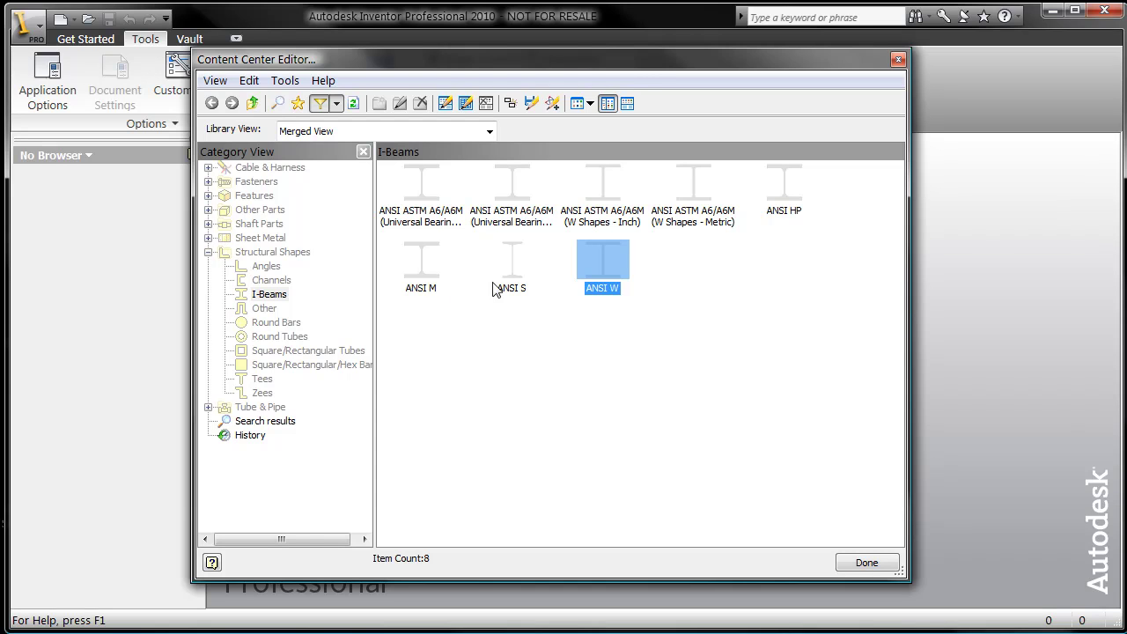
{"action": "right_click", "coordinate": [605, 262]}
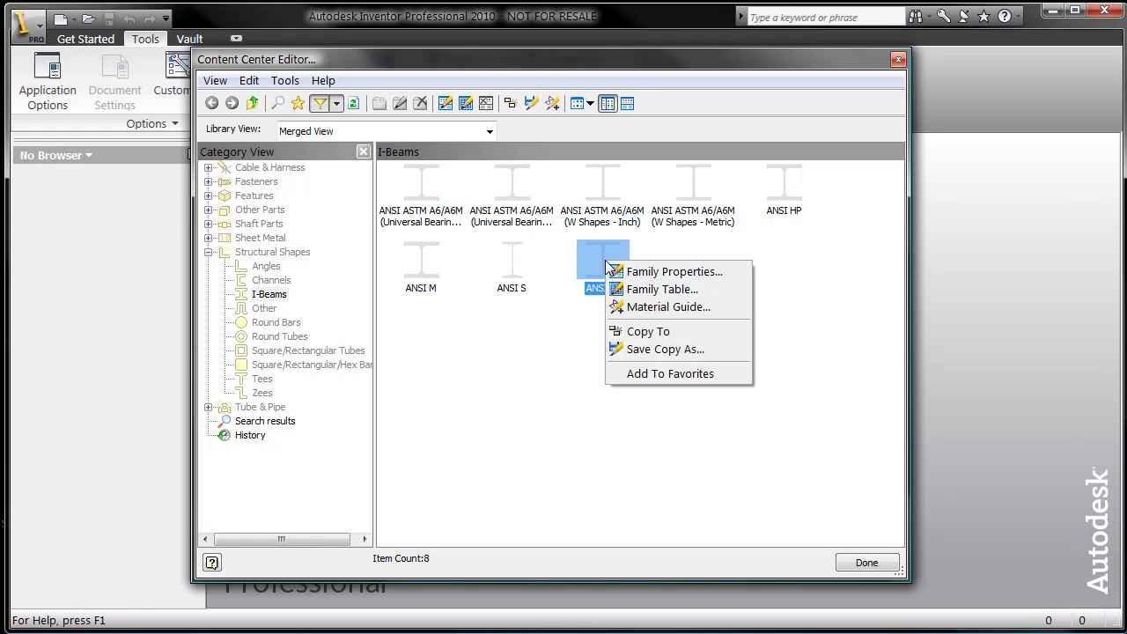
{"action": "left_click", "coordinate": [627, 332]}
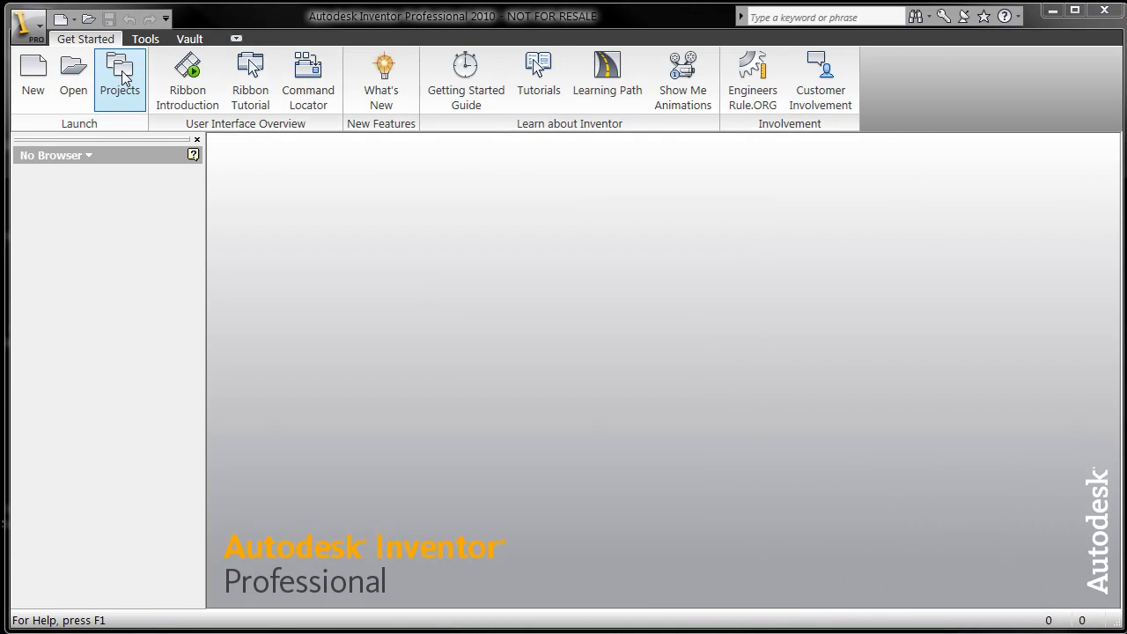
Create a content library named CustomLibrary for the AEC Designs project and save the project changes.
{"action": "left_click", "coordinate": [122, 71]}
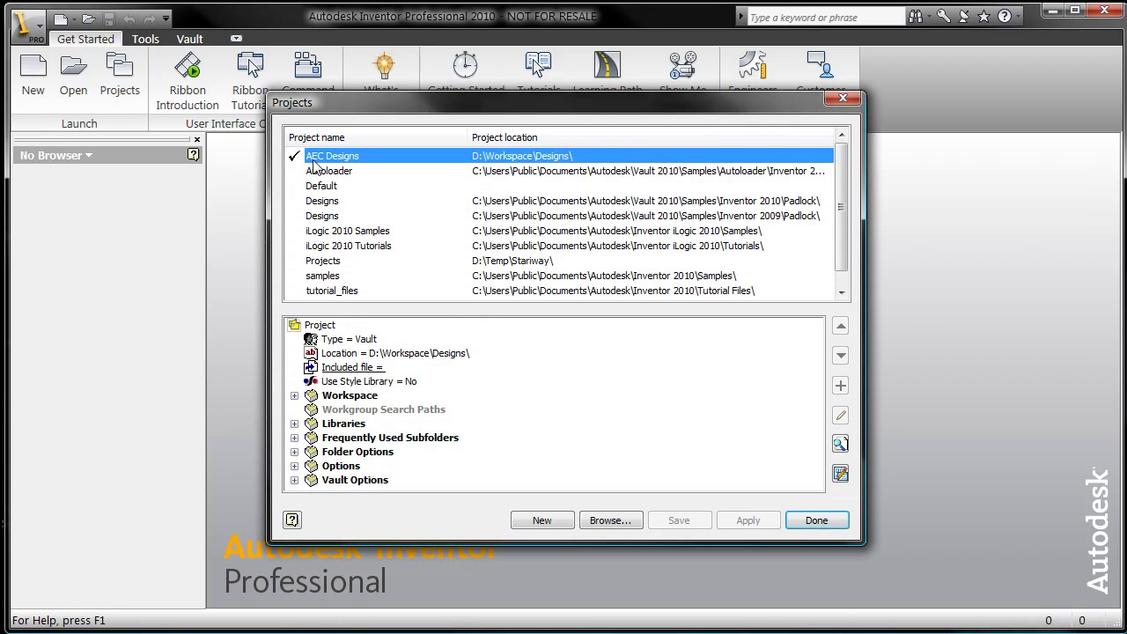
{"action": "left_click", "coordinate": [841, 475]}
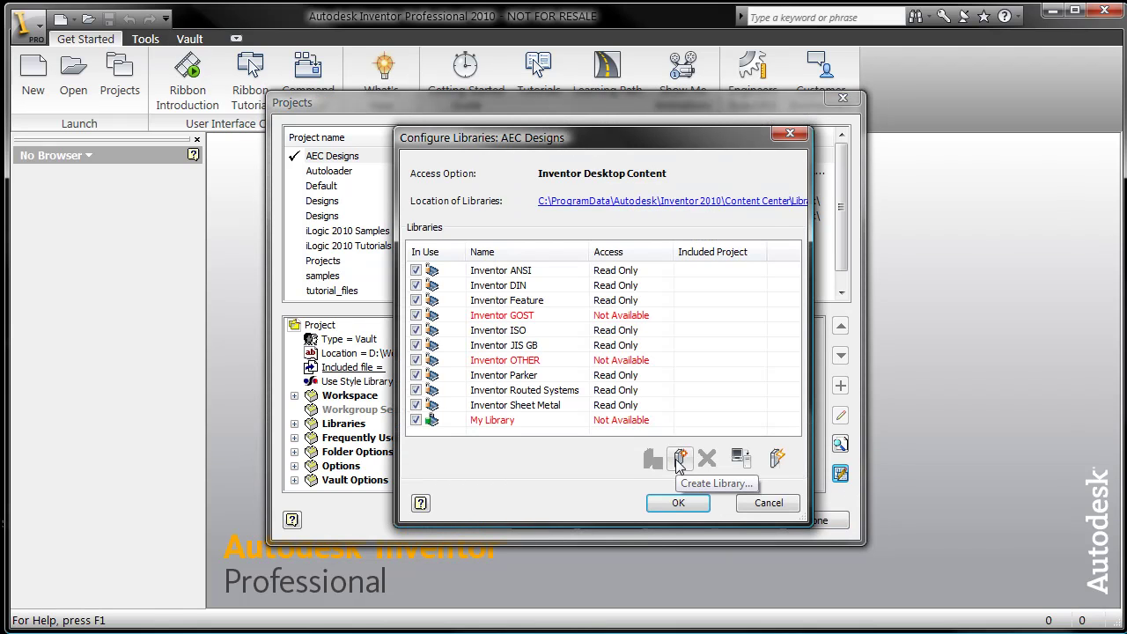
{"action": "left_click", "coordinate": [679, 459]}
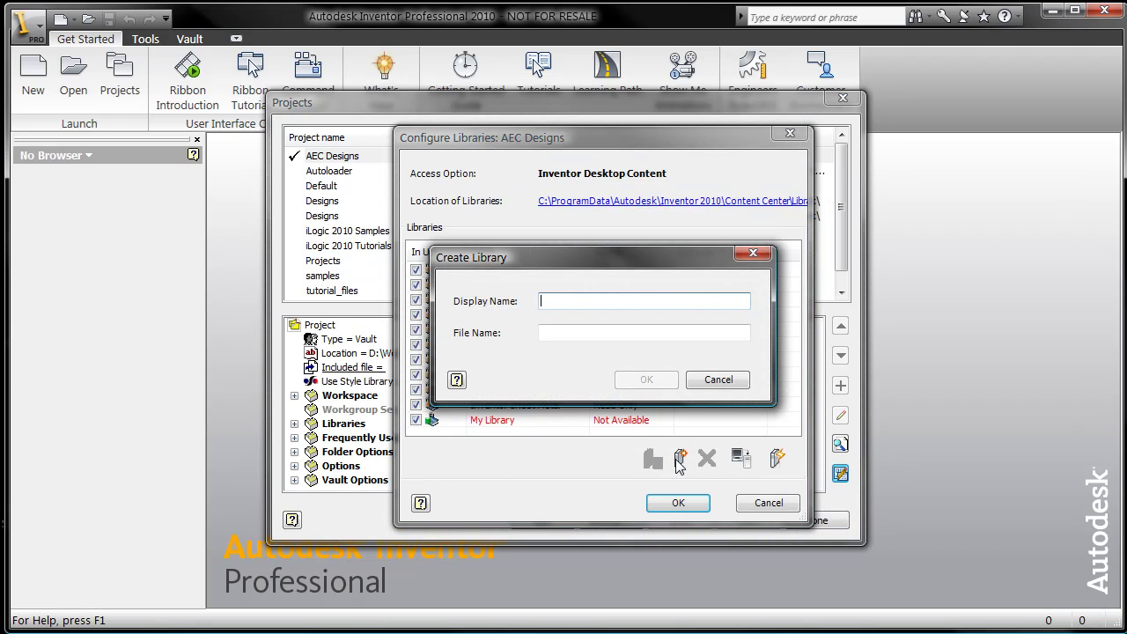
{"action": "type", "text": "CustomLibrary"}
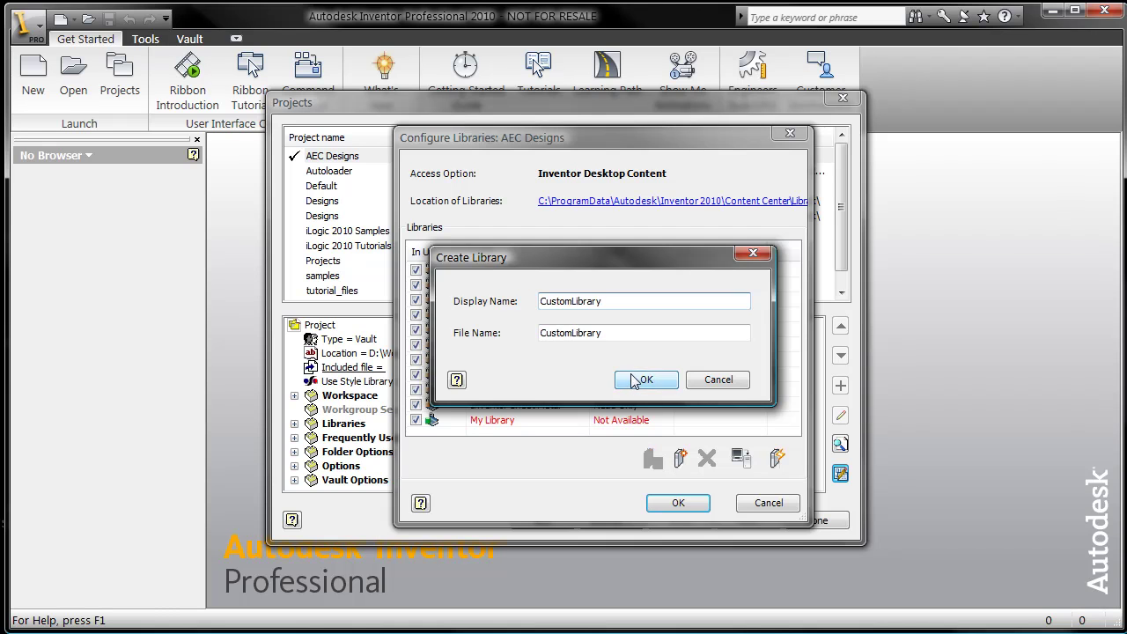
{"action": "left_click", "coordinate": [636, 381]}
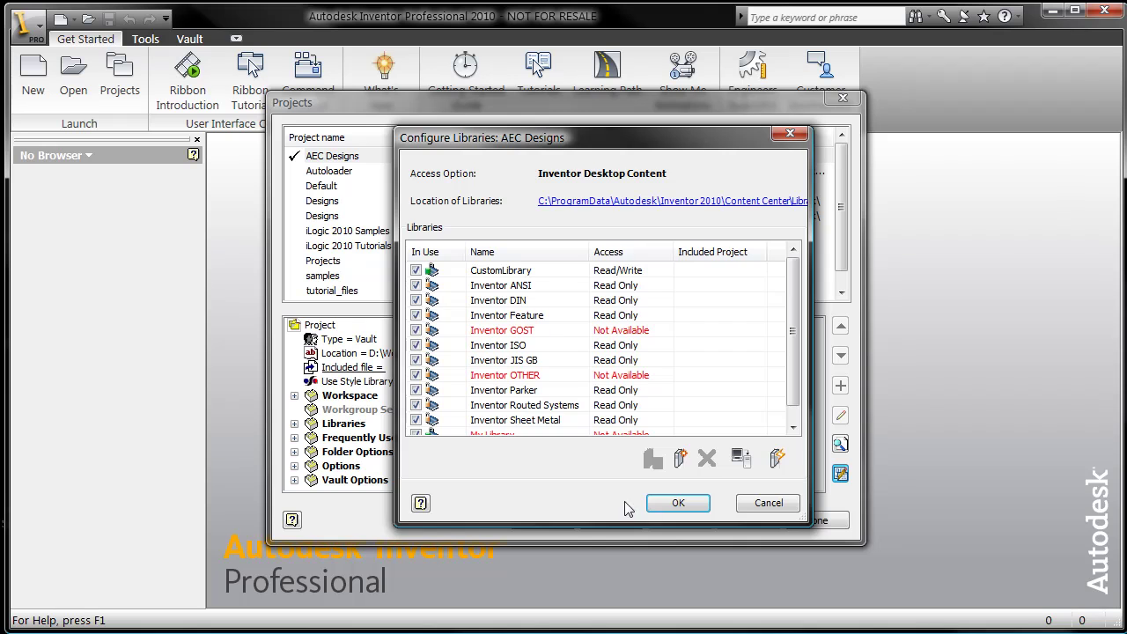
{"action": "left_click", "coordinate": [678, 502]}
{"action": "left_click", "coordinate": [816, 520]}
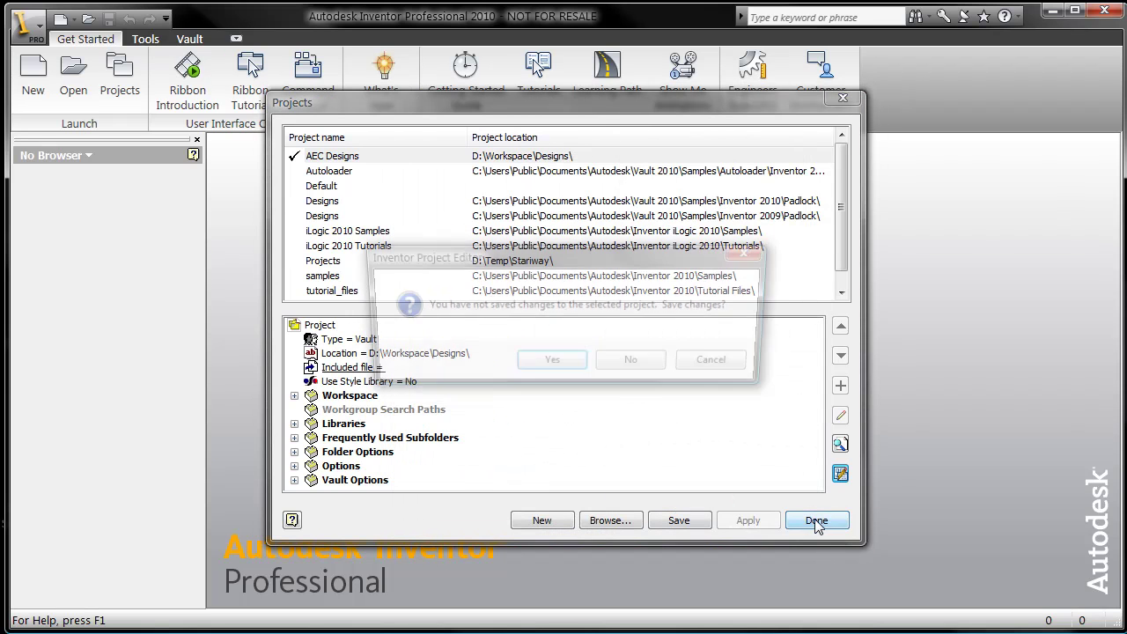
{"action": "left_click", "coordinate": [551, 360]}
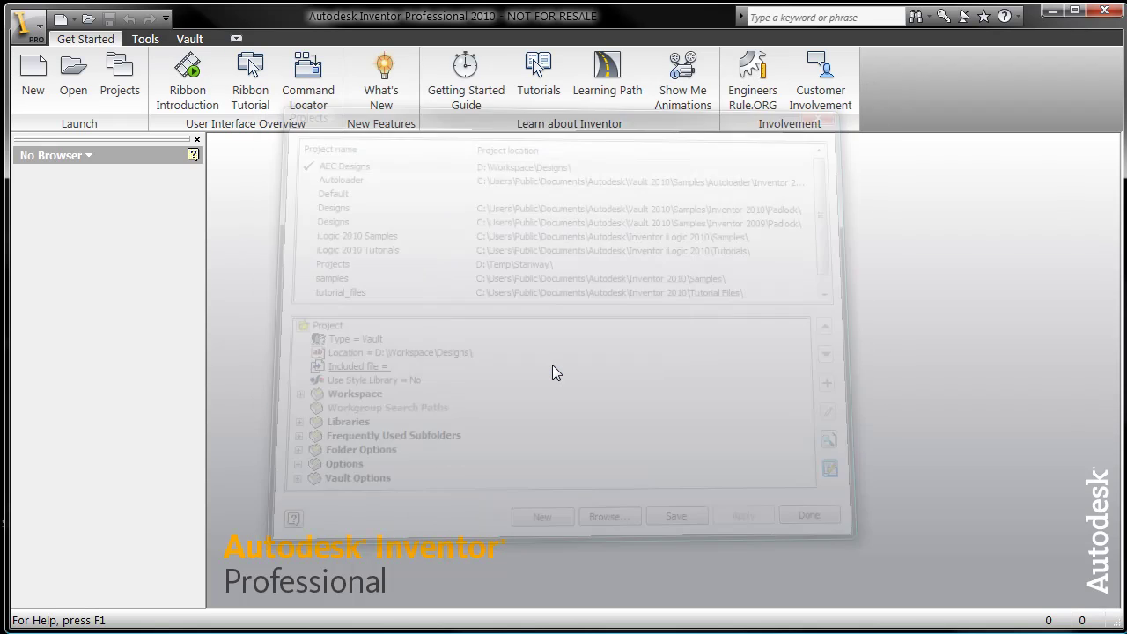
Copy the ANSI W I-beam family to CustomLibrary in the Content Center Editor.
{"action": "left_click", "coordinate": [146, 40]}
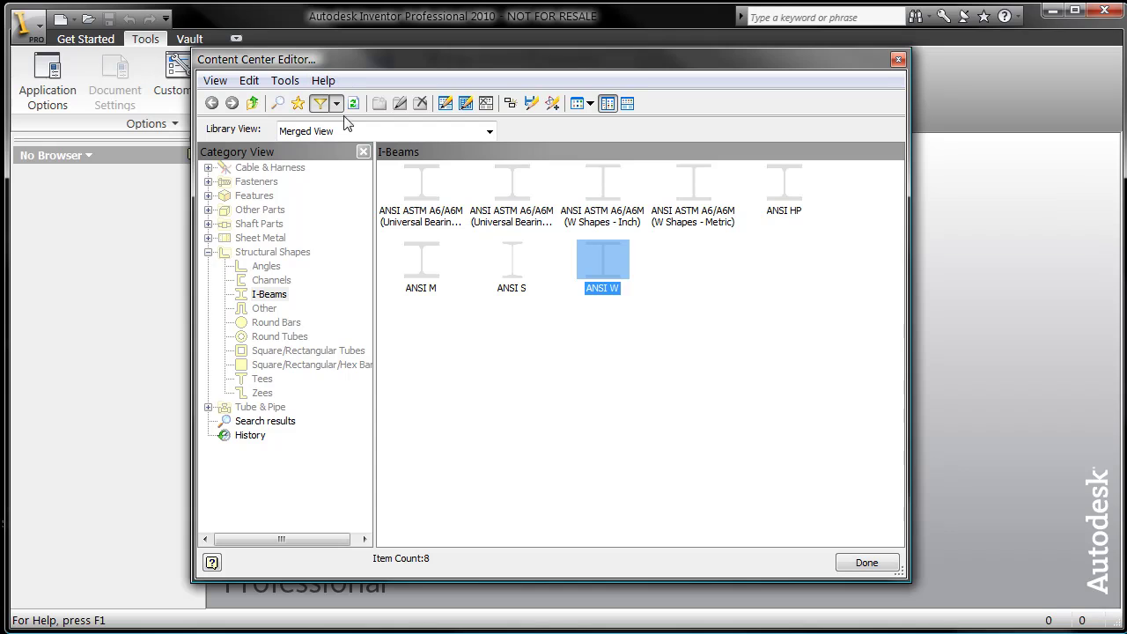
{"action": "right_click", "coordinate": [590, 252]}
{"action": "mouse_move", "coordinate": [638, 322]}
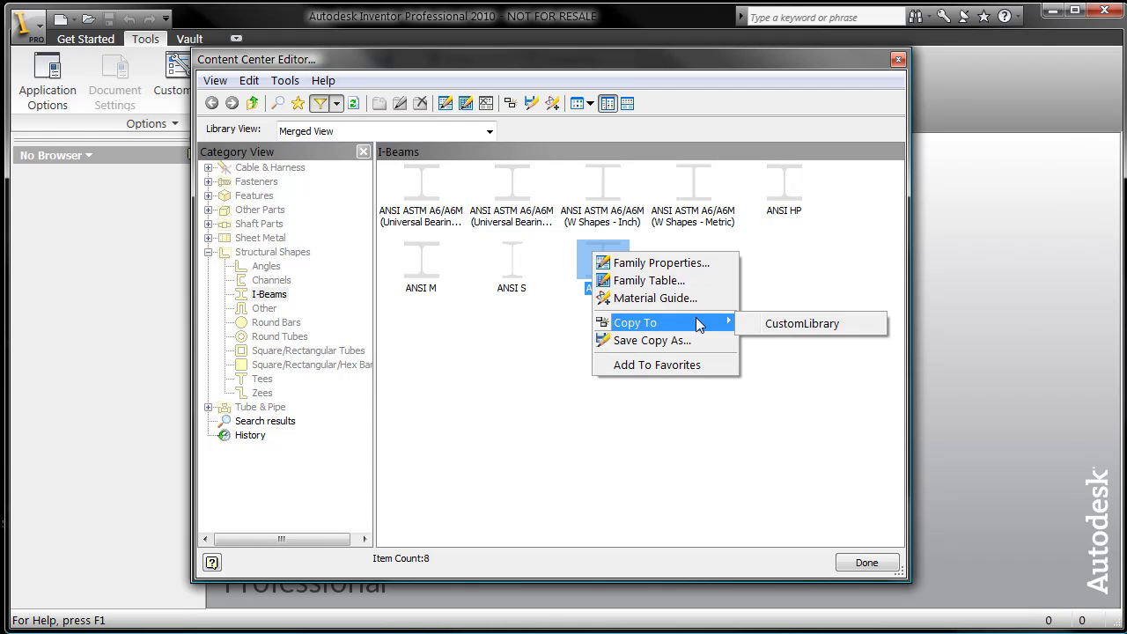
{"action": "left_click", "coordinate": [801, 324]}
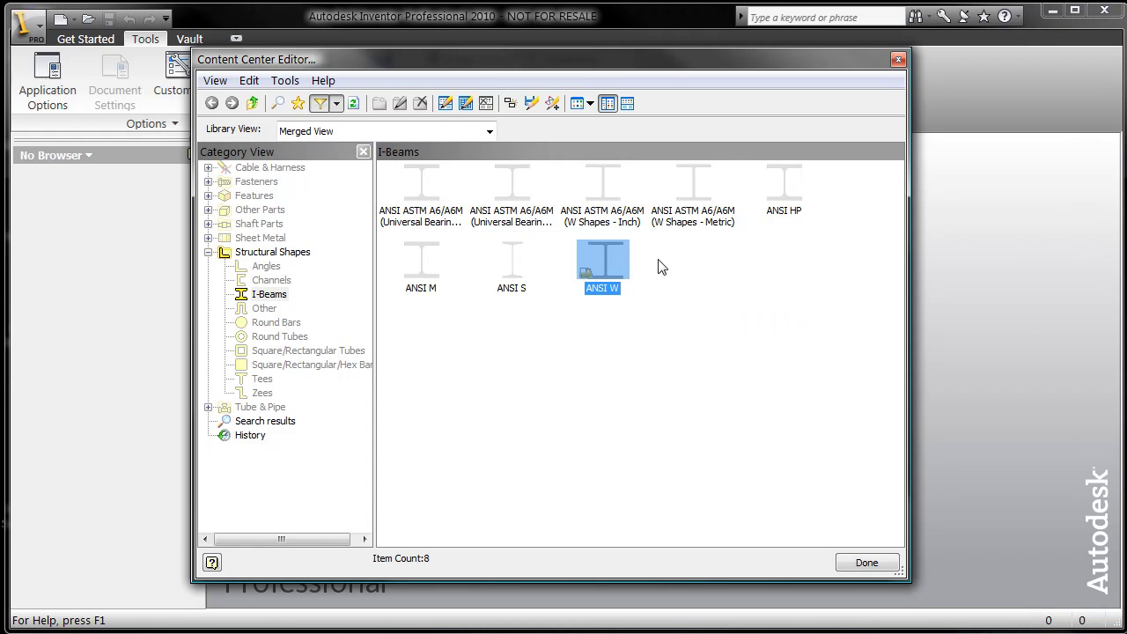
Save a copy of ANSI W in CustomLibrary as an independent family named Castellated_Beams with a matching description, and close the editor.
{"action": "right_click", "coordinate": [611, 262]}
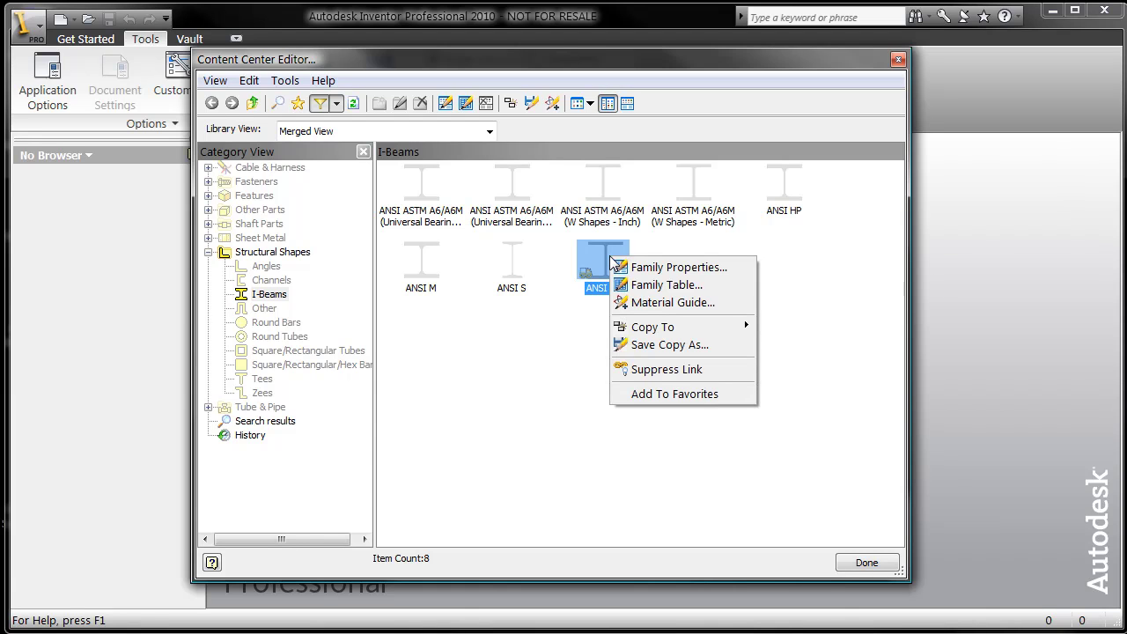
{"action": "left_click", "coordinate": [669, 344]}
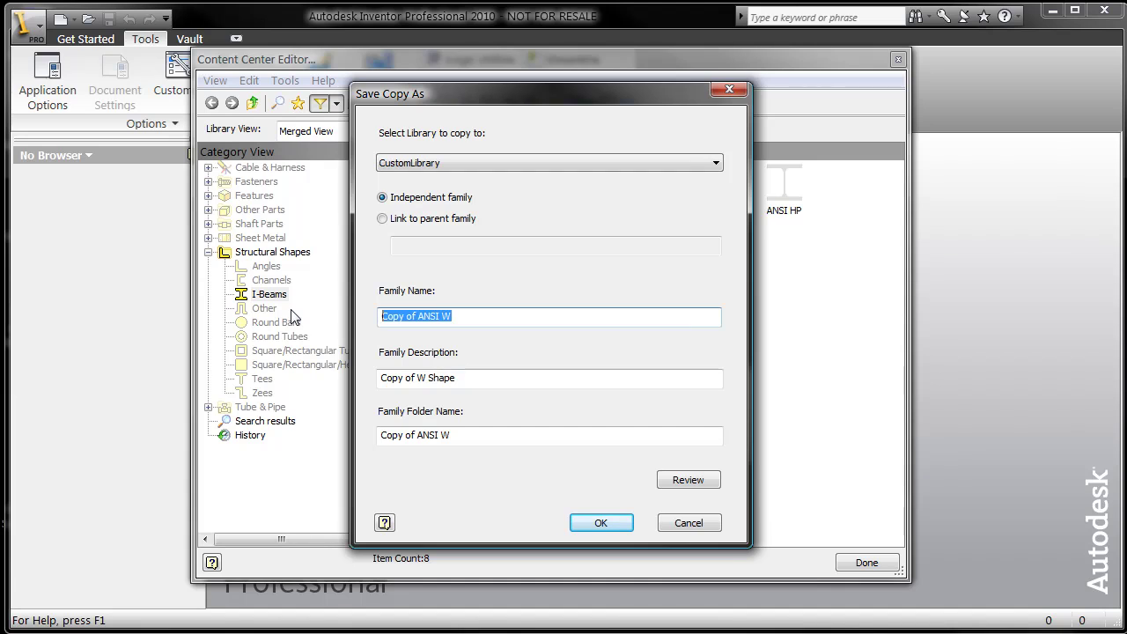
{"action": "type", "text": "Castellated_Beams"}
{"action": "key", "text": "Tab"}
{"action": "type", "text": "Castellated_Be"}
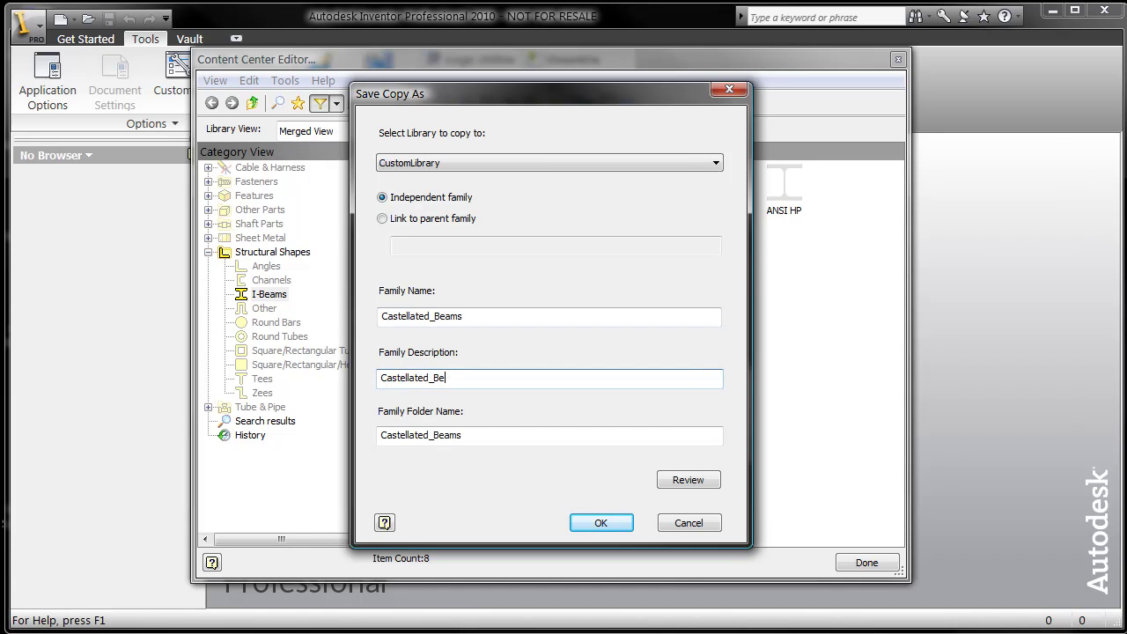
{"action": "left_click", "coordinate": [602, 525]}
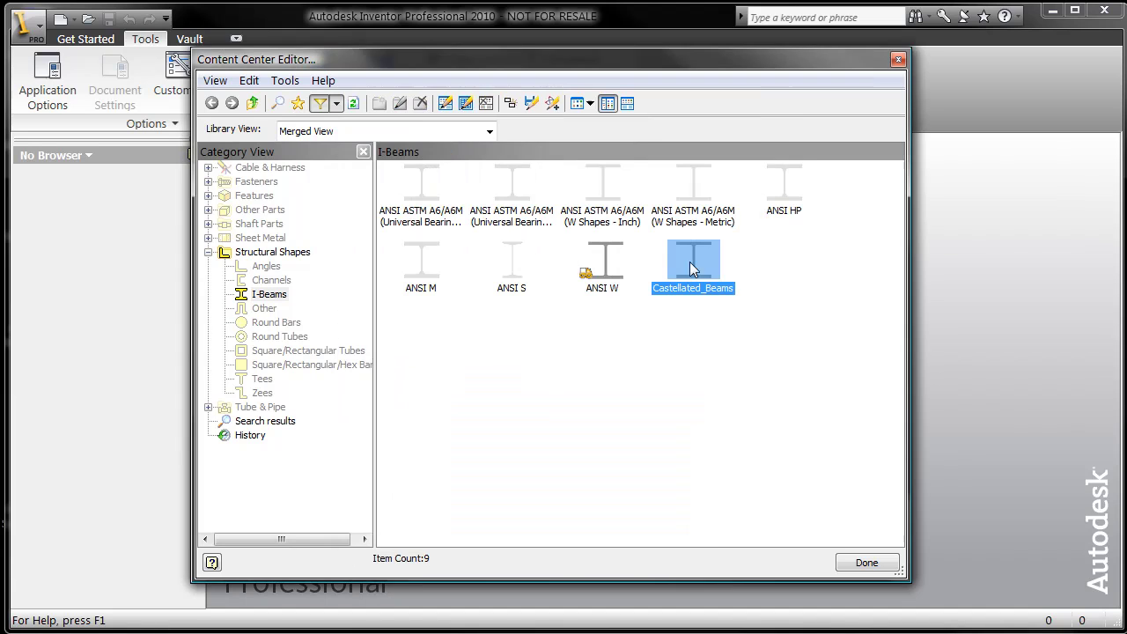
{"action": "left_click", "coordinate": [862, 565]}
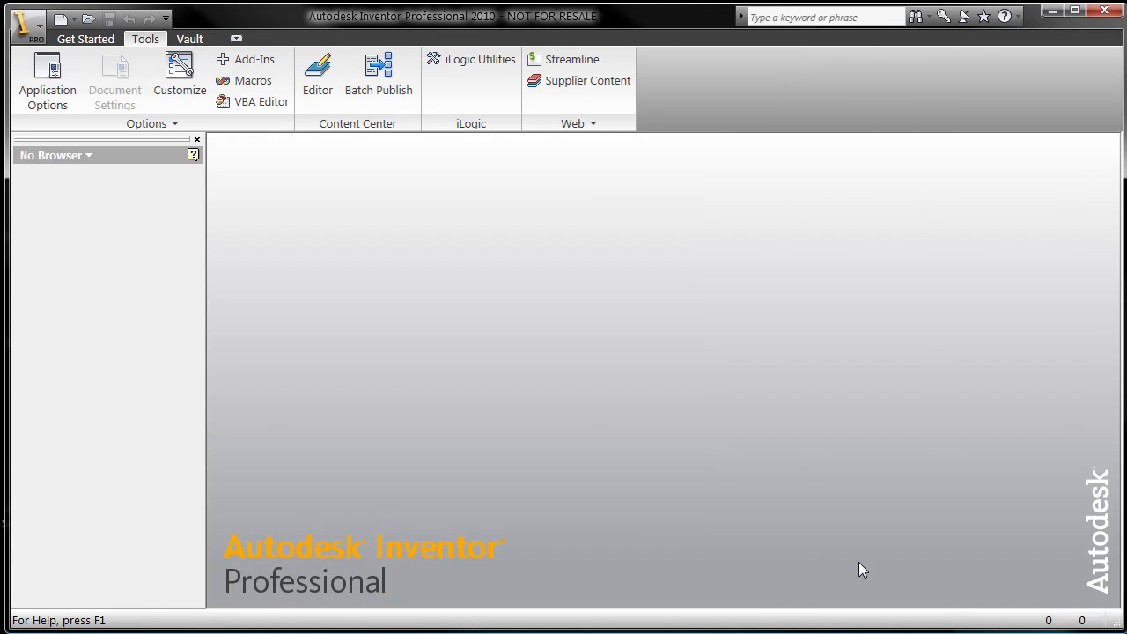
Create a new assembly from the default Standard.iam template.
{"action": "left_click", "coordinate": [93, 39]}
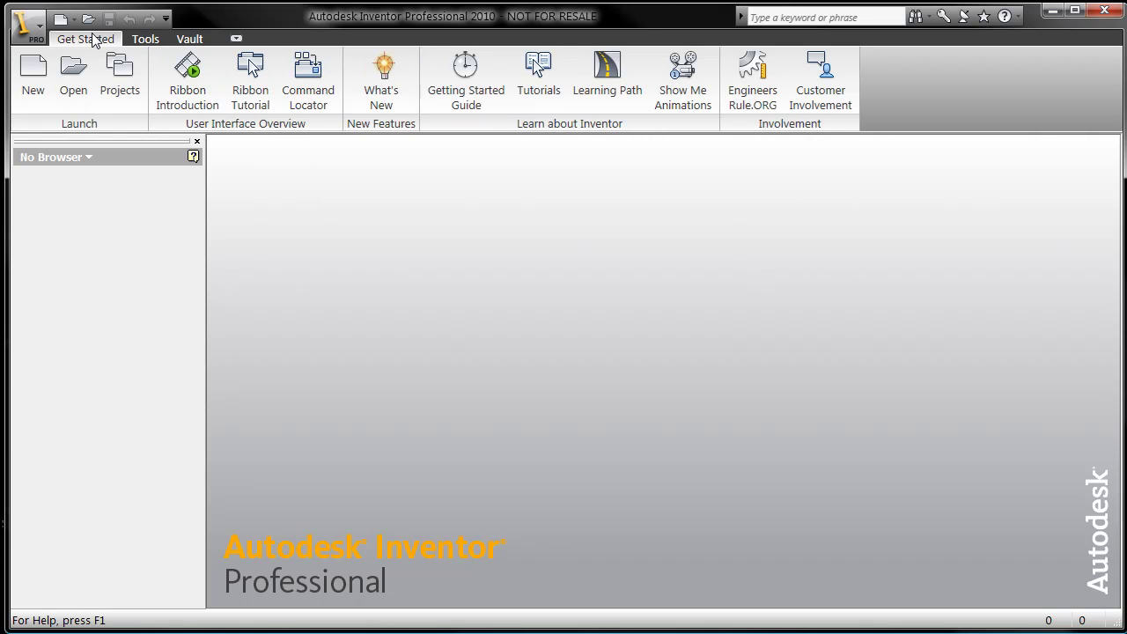
{"action": "left_click", "coordinate": [33, 72]}
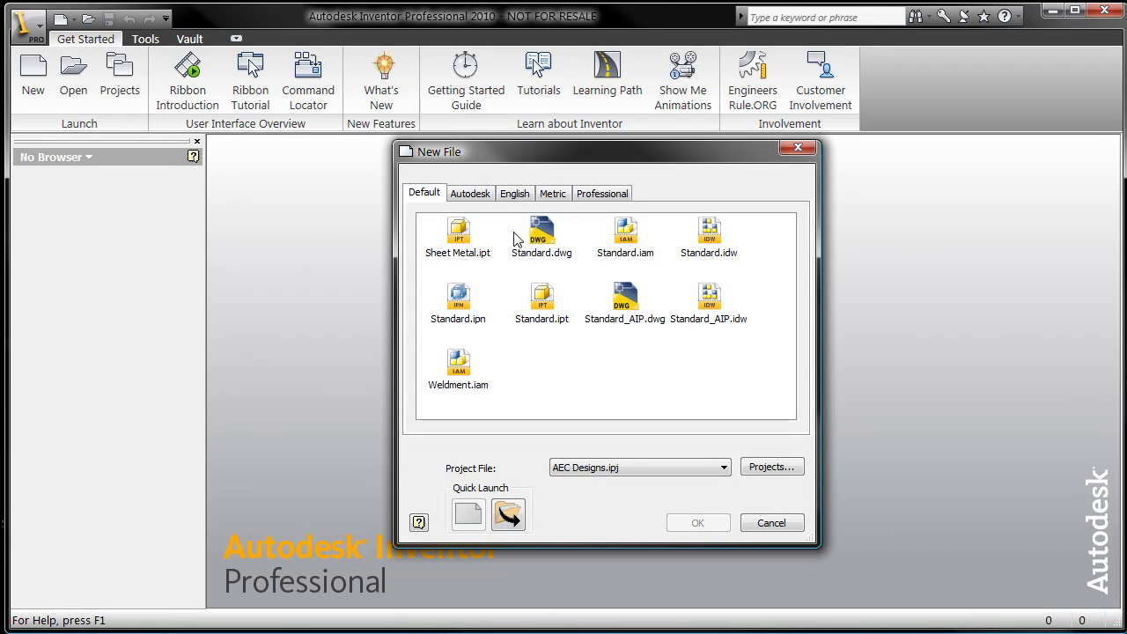
{"action": "double_click", "coordinate": [627, 231]}
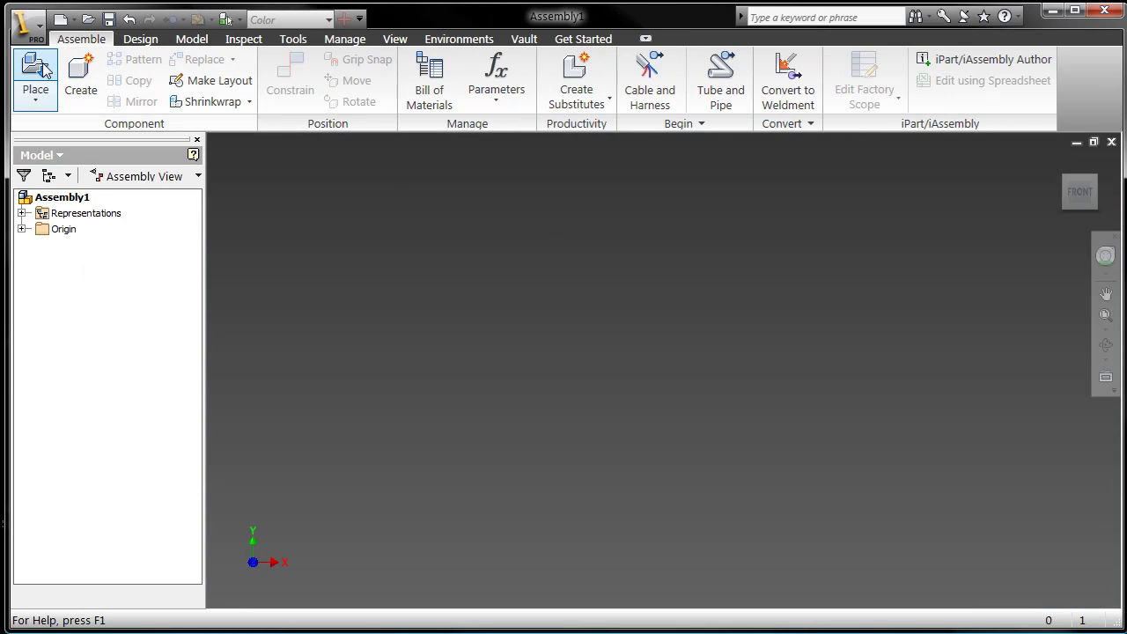
Place a custom W 4x13 beam, 36 inches long, from the Castellated_Beams content family and save its part file in the Designs folder.
{"action": "left_click", "coordinate": [35, 96]}
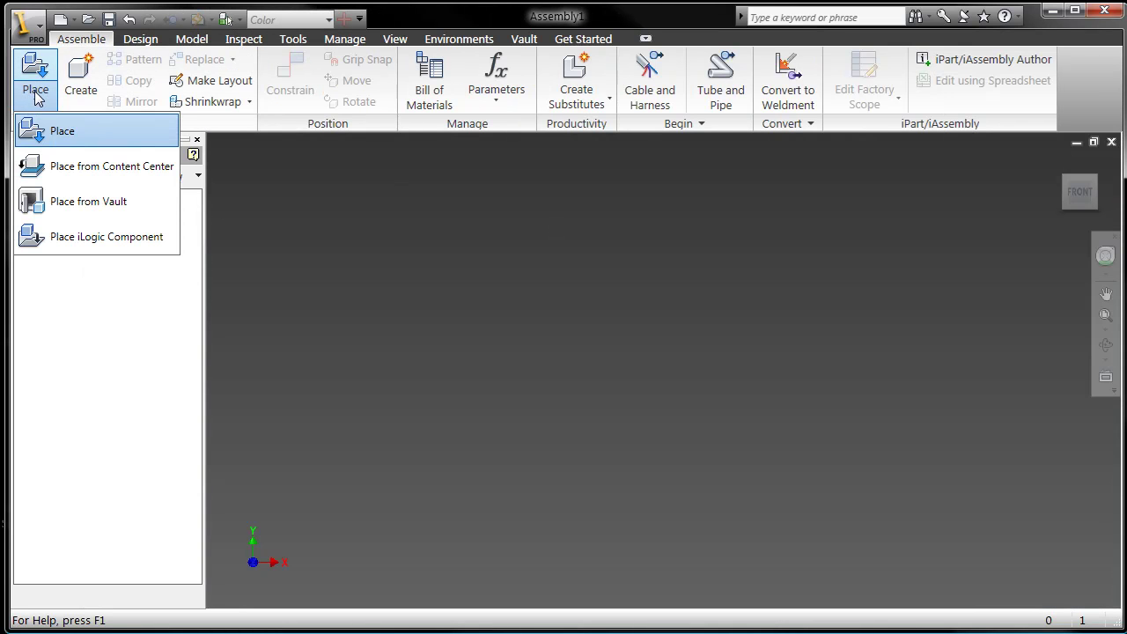
{"action": "left_click", "coordinate": [96, 166]}
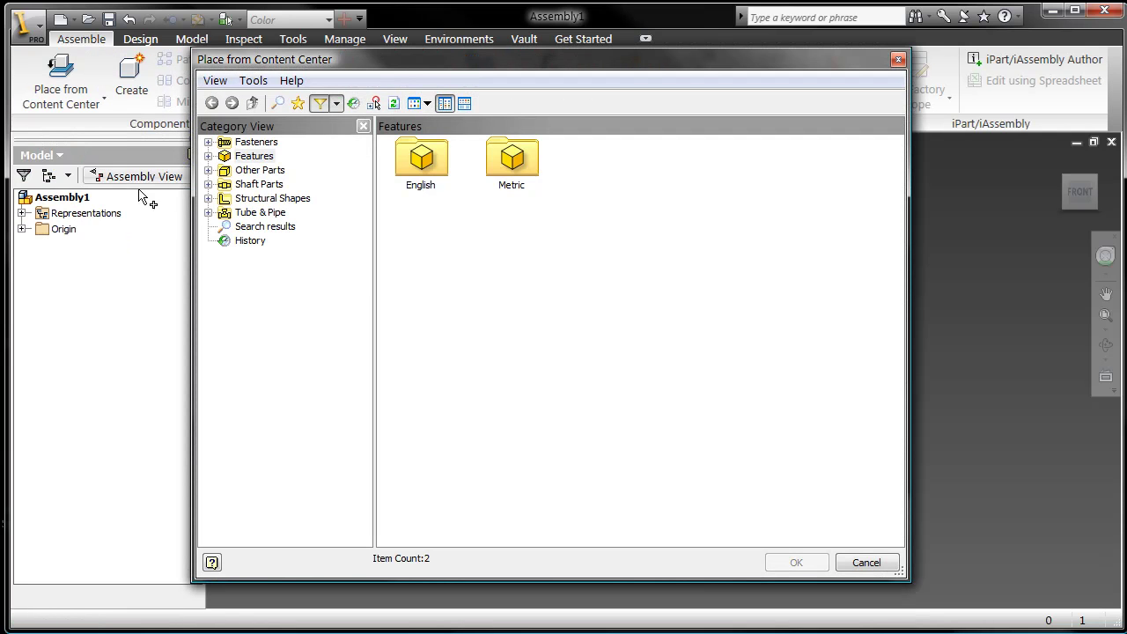
{"action": "left_click", "coordinate": [209, 199]}
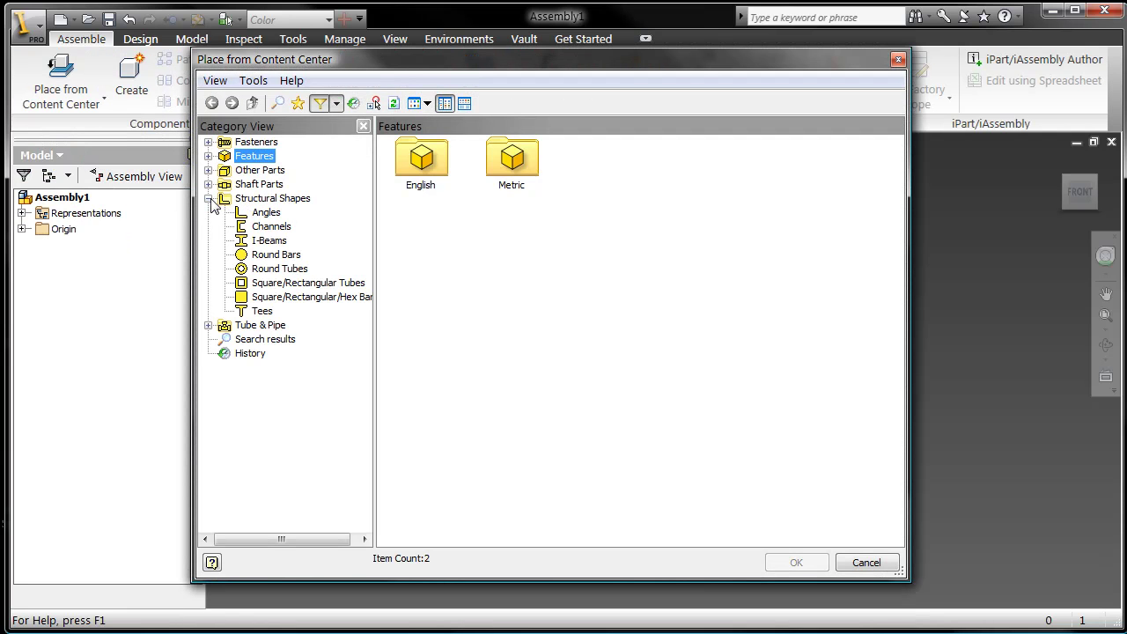
{"action": "left_click", "coordinate": [252, 241]}
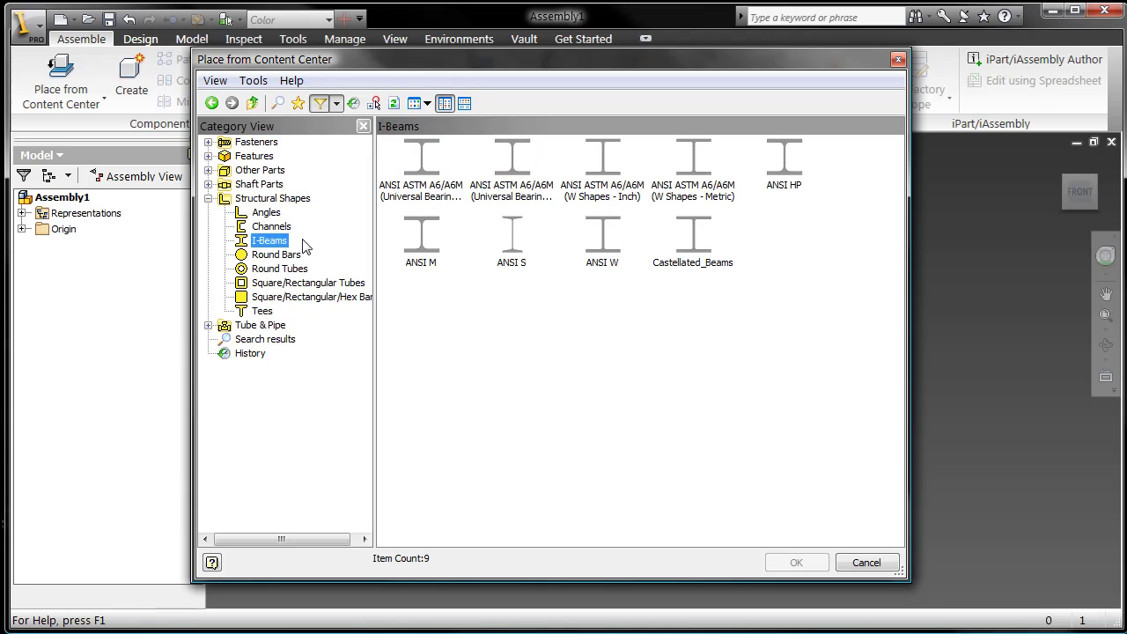
{"action": "double_click", "coordinate": [686, 234]}
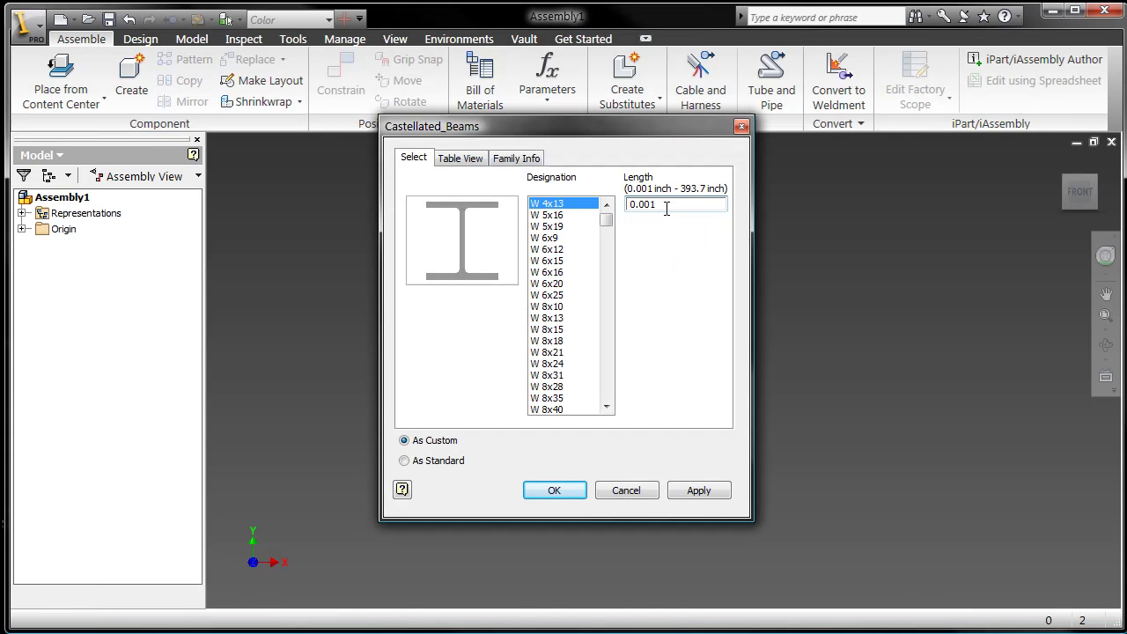
{"action": "double_click", "coordinate": [666, 208]}
{"action": "type", "text": "36"}
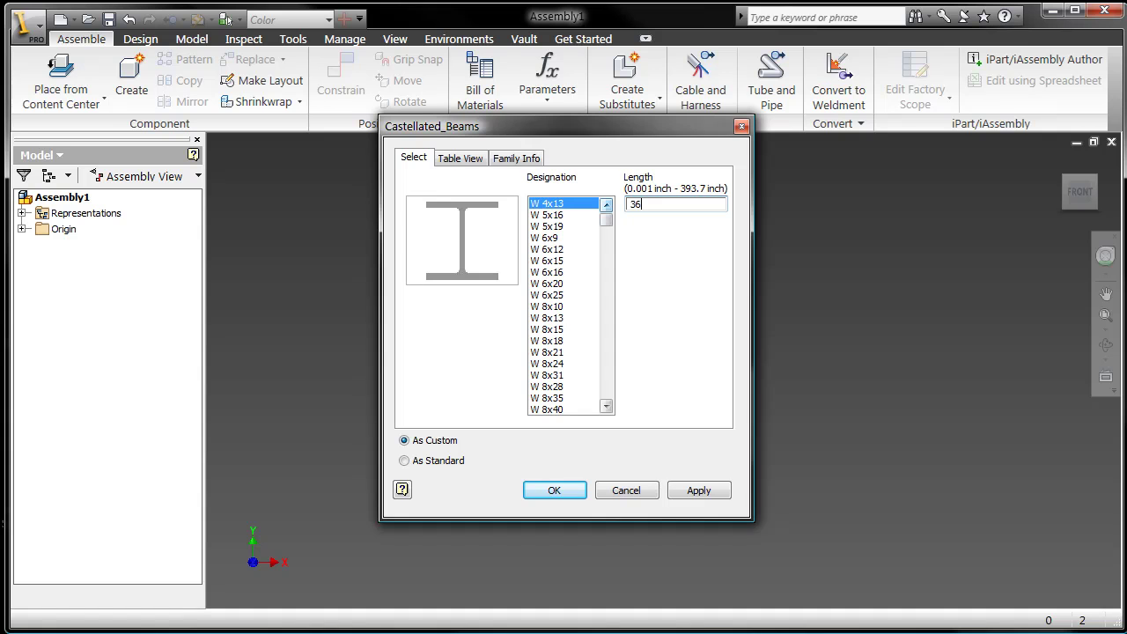
{"action": "left_click", "coordinate": [576, 494]}
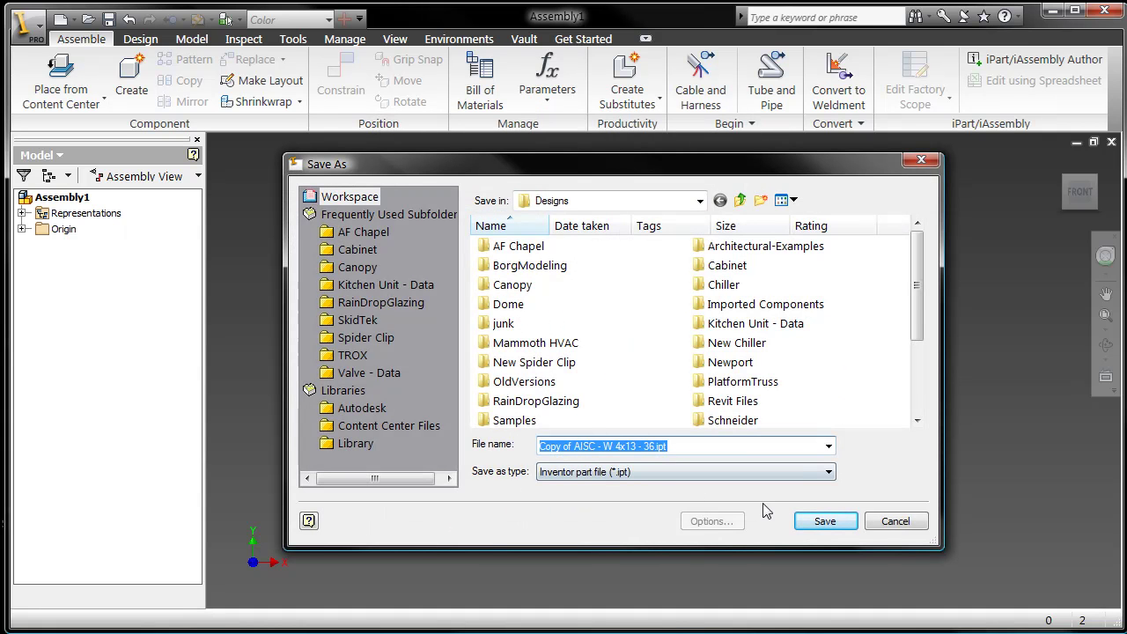
{"action": "left_click", "coordinate": [825, 521]}
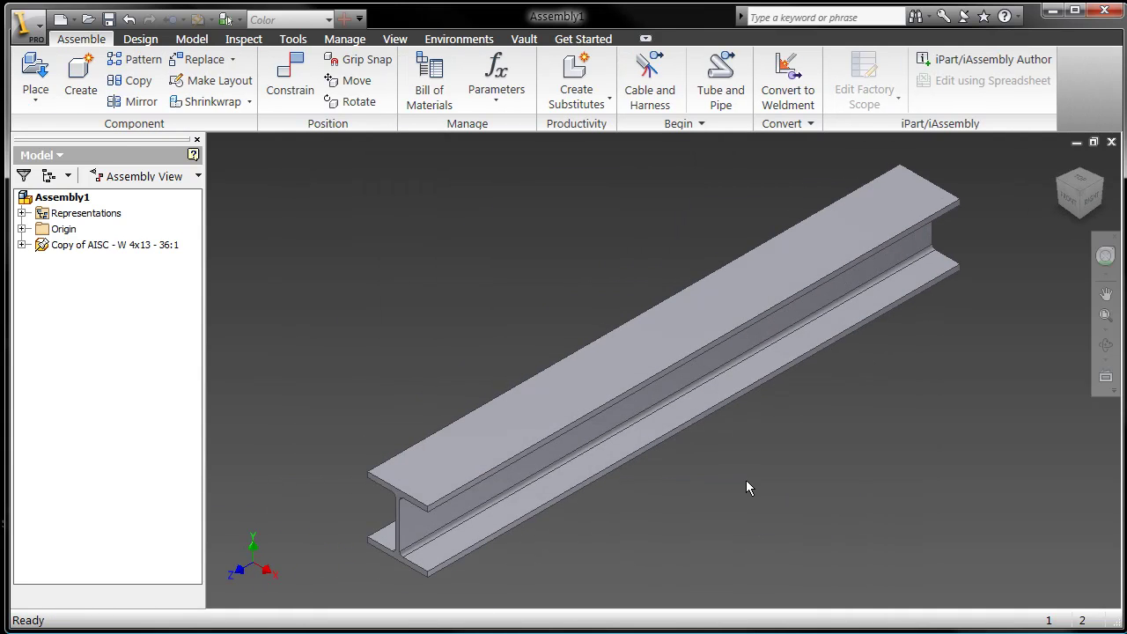
Open the placed beam for in-place editing and examine the profile sketch of its Body feature.
{"action": "double_click", "coordinate": [42, 247]}
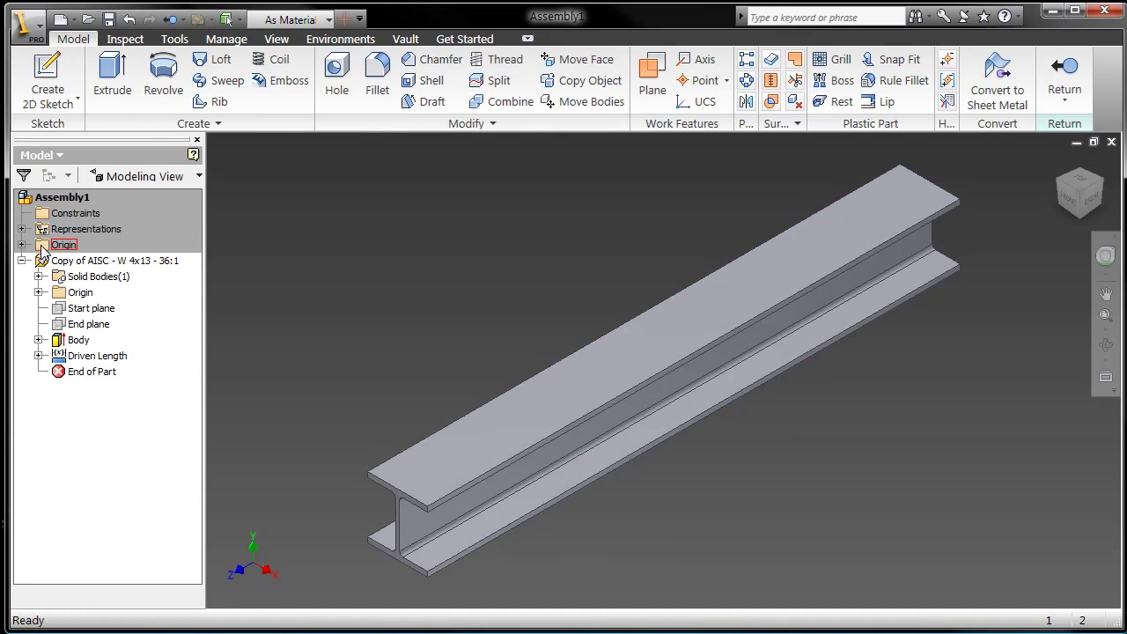
{"action": "left_click", "coordinate": [39, 340]}
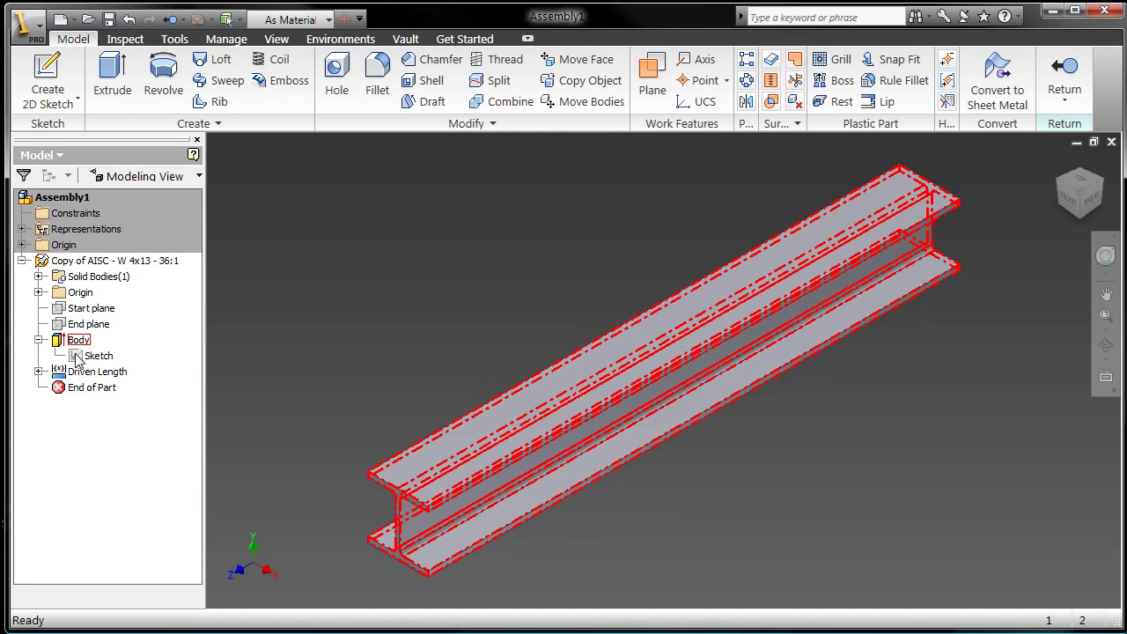
{"action": "double_click", "coordinate": [77, 357]}
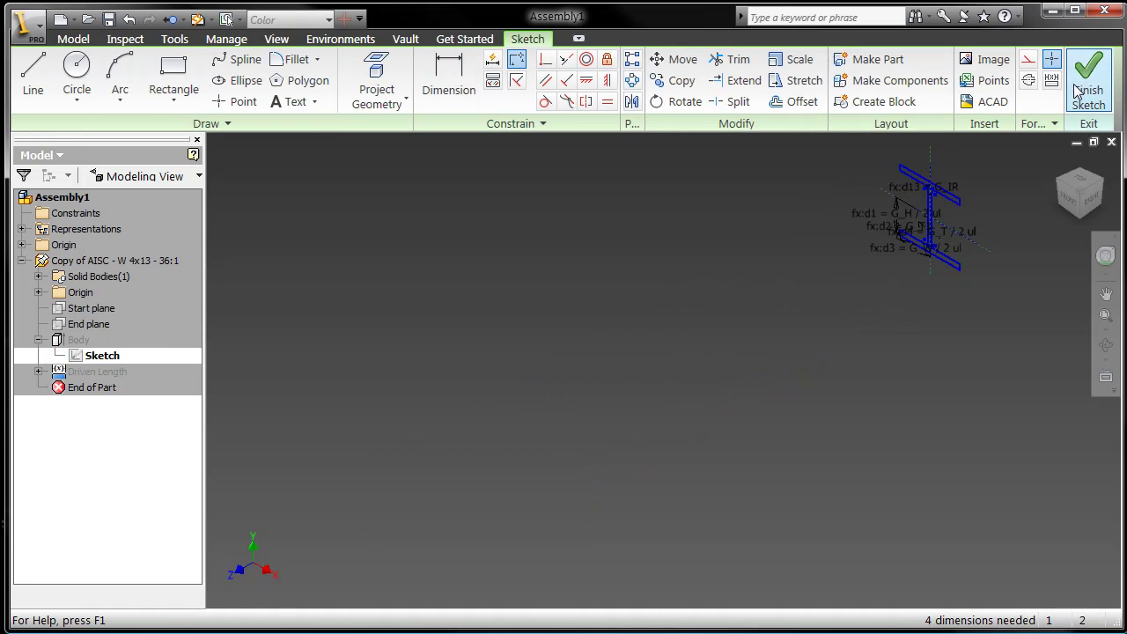
{"action": "left_click", "coordinate": [1083, 92]}
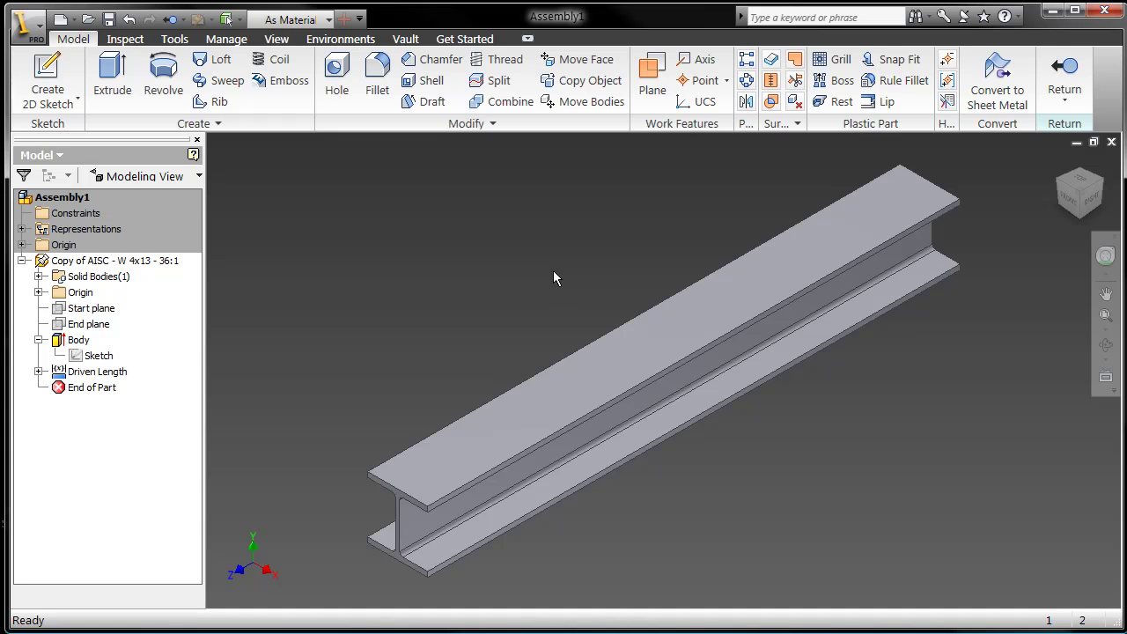
Start a new sketch on the side face of the beam's web.
{"action": "left_click", "coordinate": [865, 275]}
{"action": "right_click", "coordinate": [865, 267]}
{"action": "left_click", "coordinate": [919, 358]}
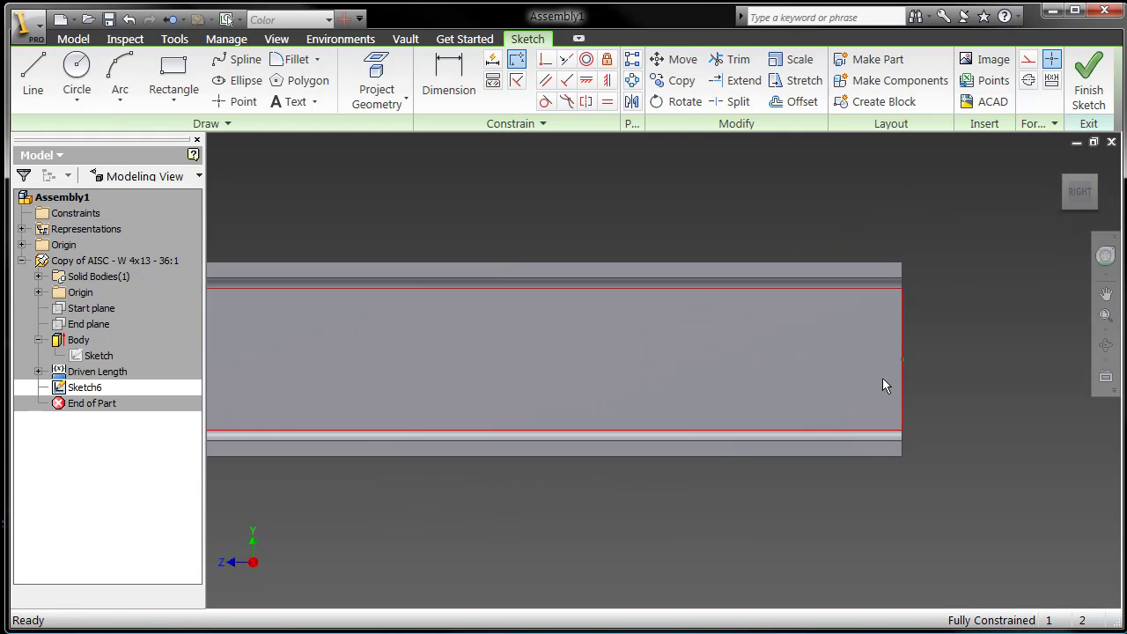
Sketch a closed horizontal slot near the beam's end, with straight sides about 2 in long and rounded ends.
{"action": "left_click", "coordinate": [33, 77]}
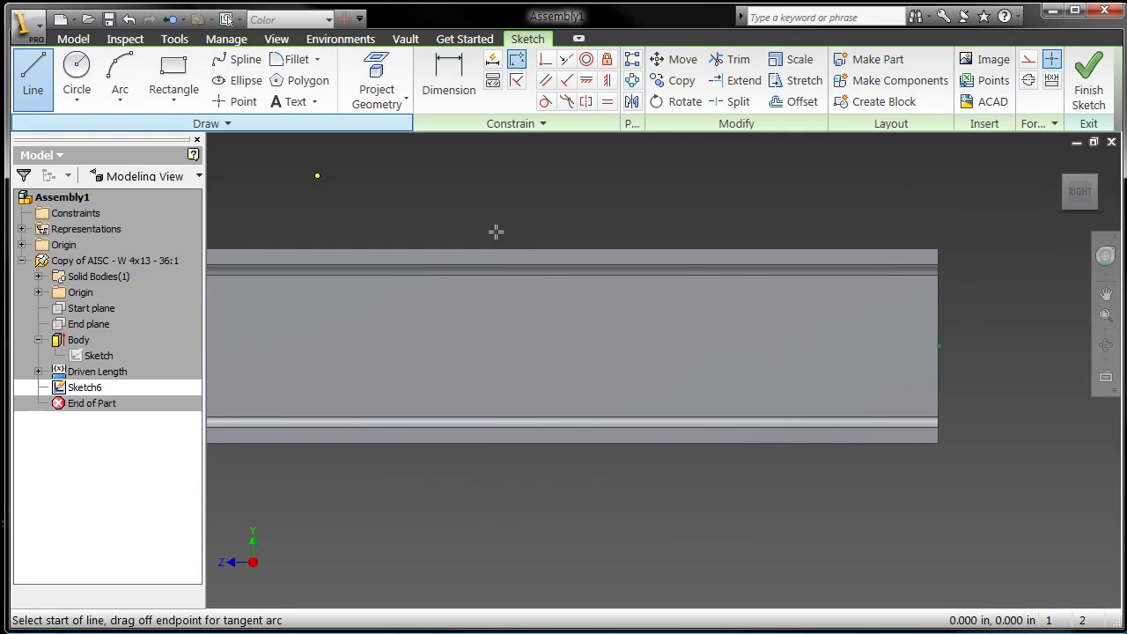
{"action": "left_click", "coordinate": [889, 318]}
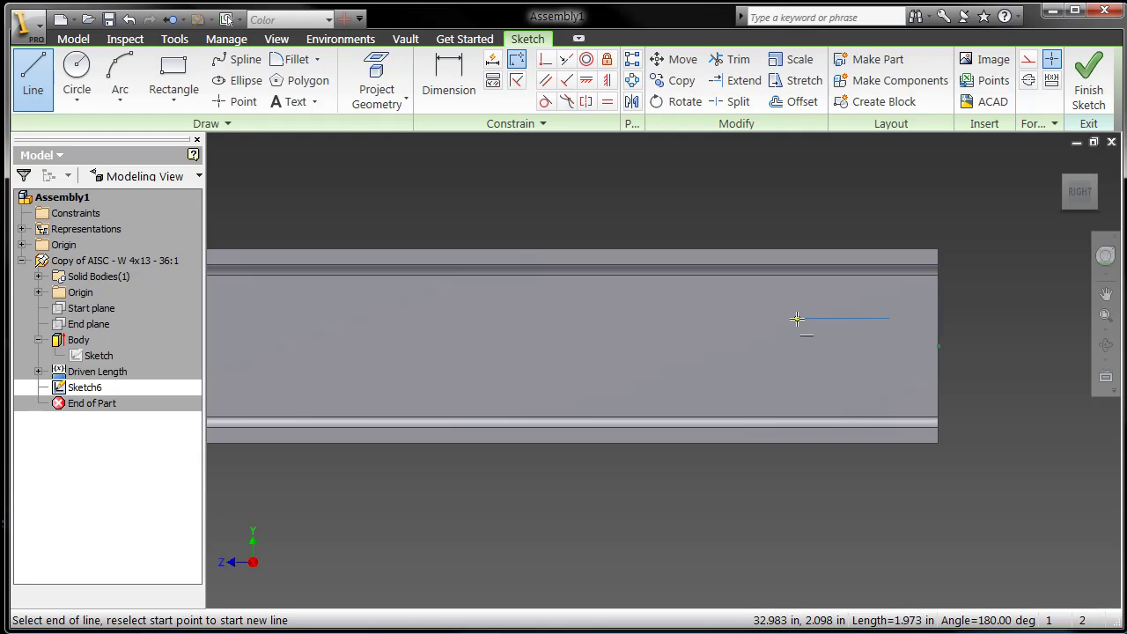
{"action": "left_click", "coordinate": [797, 318]}
{"action": "left_click_drag", "start_coordinate": [797, 317], "coordinate": [796, 360]}
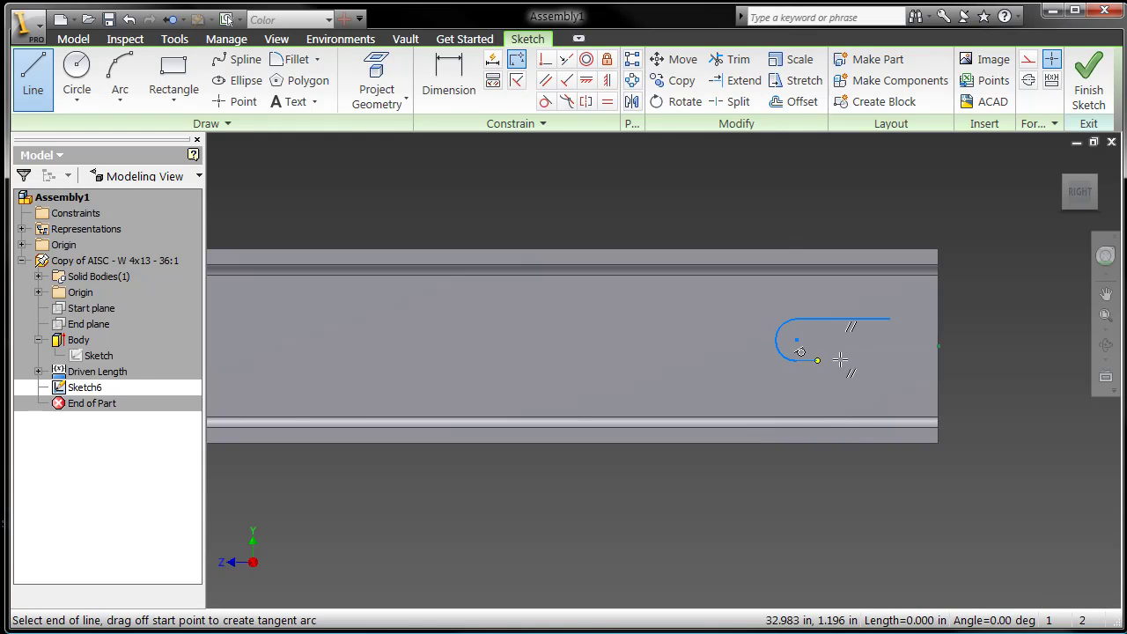
{"action": "left_click", "coordinate": [889, 360]}
{"action": "left_click_drag", "start_coordinate": [889, 360], "coordinate": [891, 318]}
{"action": "right_click", "coordinate": [1001, 226]}
{"action": "left_click", "coordinate": [1012, 234]}
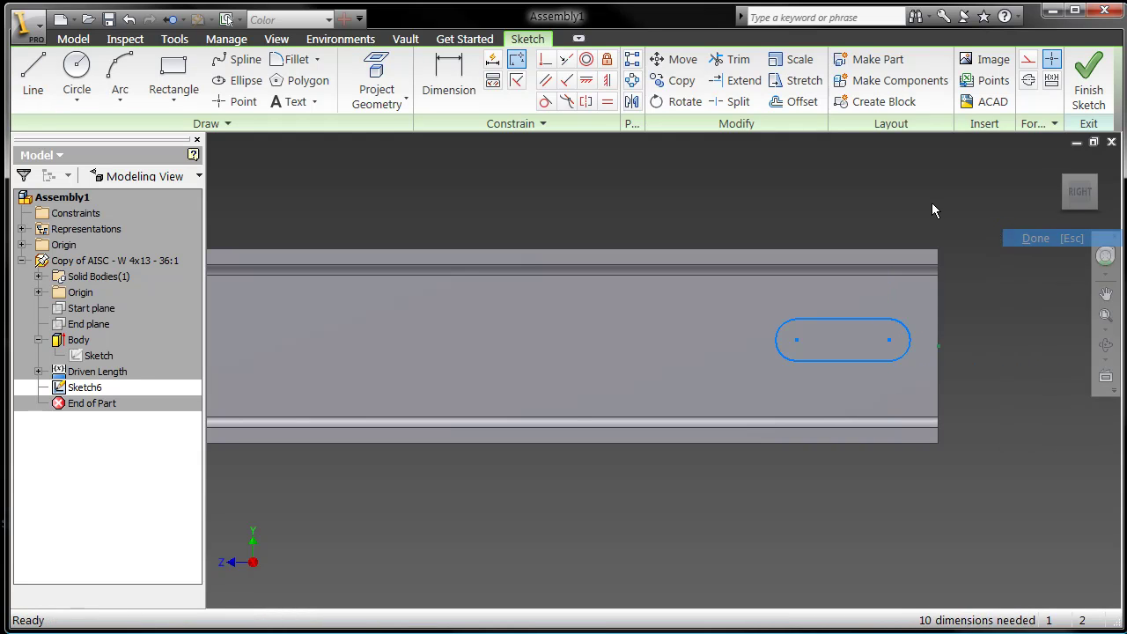
Apply tangent constraints where the slot's straight sides meet its two end arcs.
{"action": "right_click", "coordinate": [931, 223]}
{"action": "mouse_move", "coordinate": [1017, 449]}
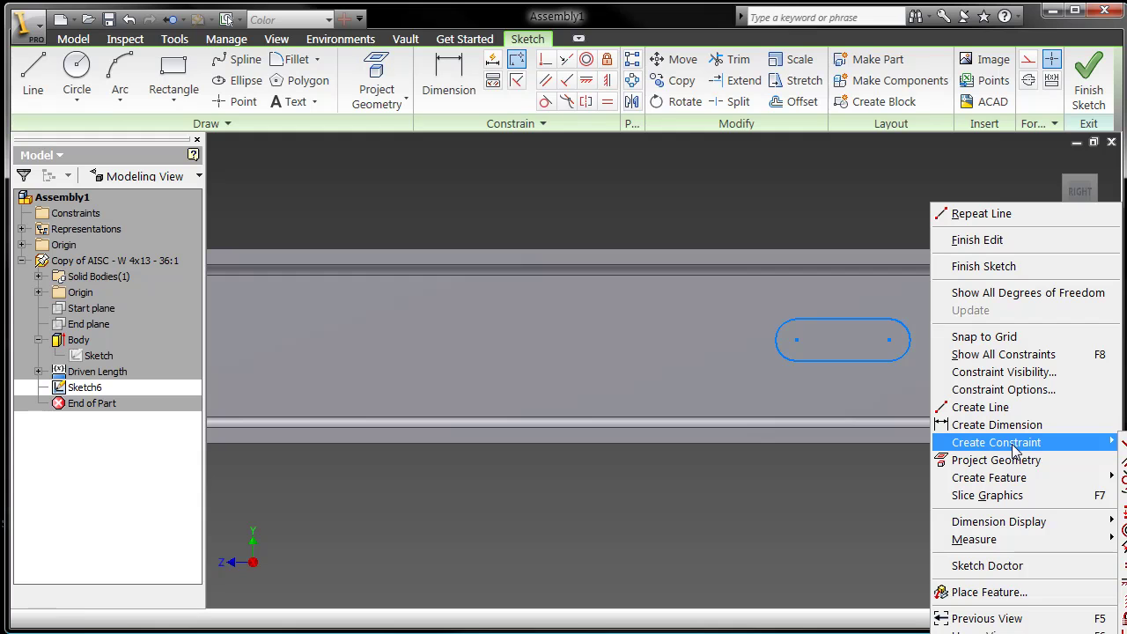
{"action": "left_click", "coordinate": [1123, 477]}
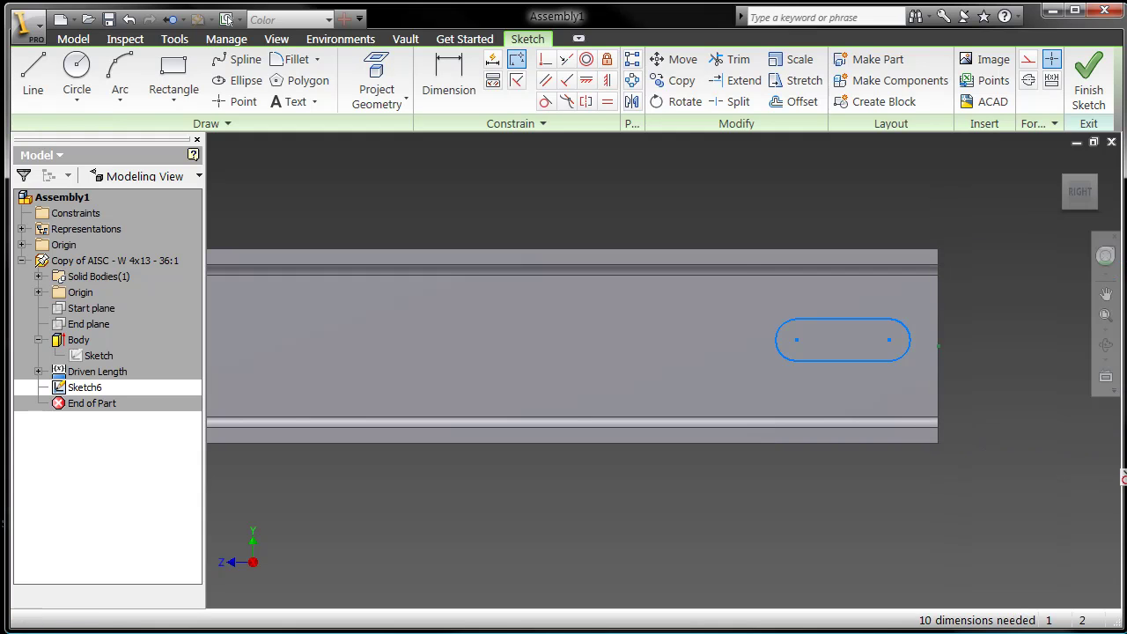
{"action": "left_click", "coordinate": [793, 327]}
{"action": "left_click", "coordinate": [795, 322]}
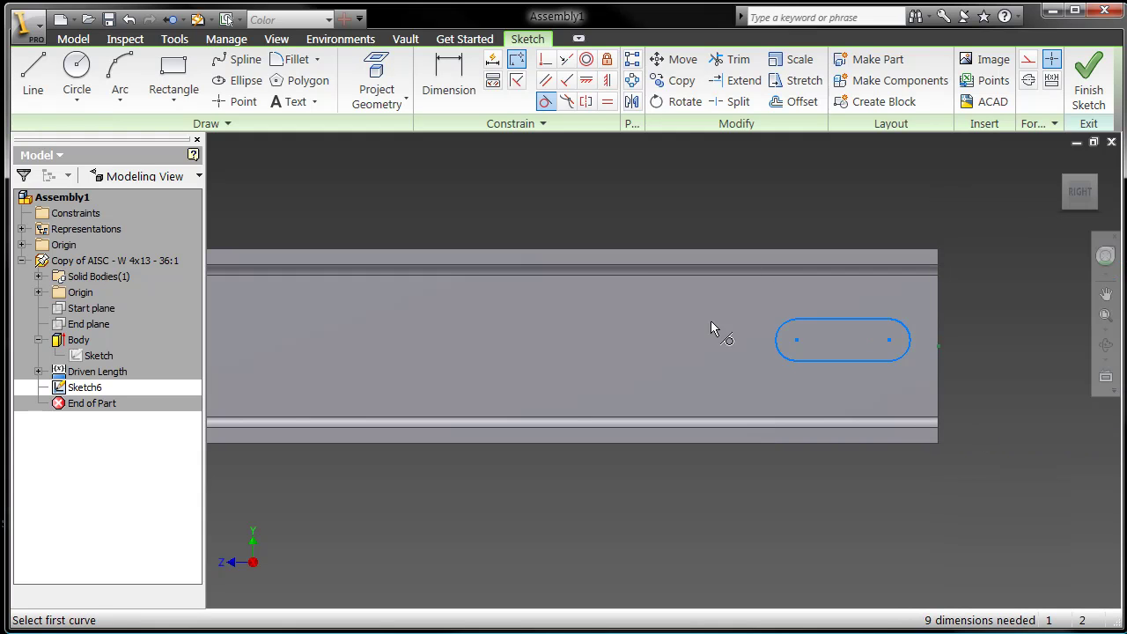
{"action": "left_click", "coordinate": [804, 360]}
{"action": "left_click", "coordinate": [804, 360]}
{"action": "left_click", "coordinate": [885, 362]}
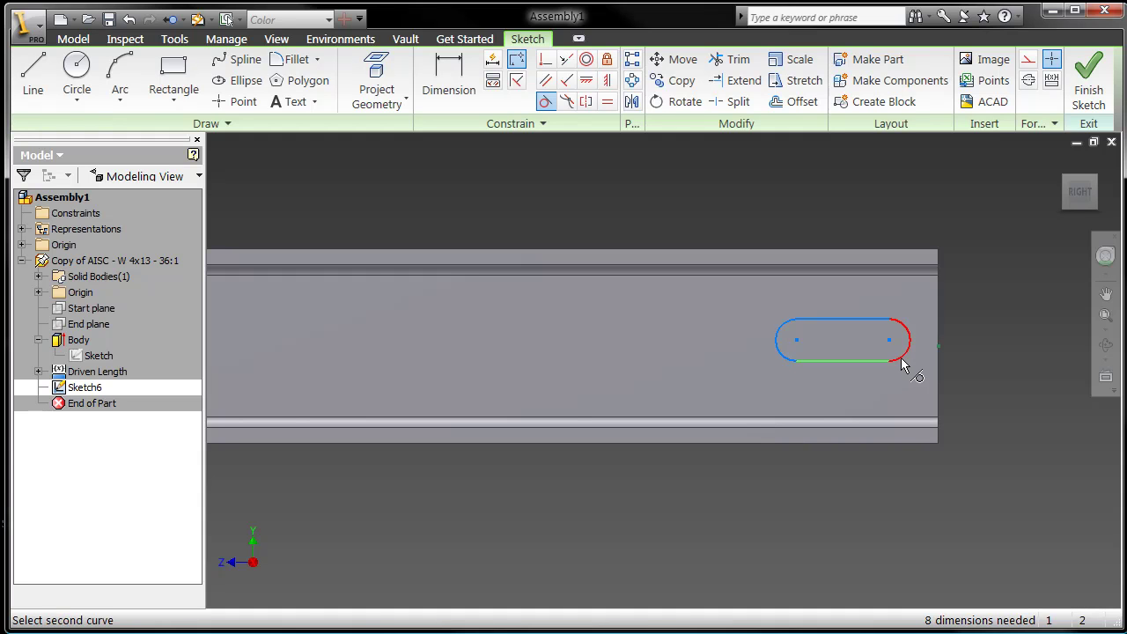
{"action": "left_click", "coordinate": [900, 361]}
{"action": "left_click", "coordinate": [907, 345]}
{"action": "left_click", "coordinate": [885, 320]}
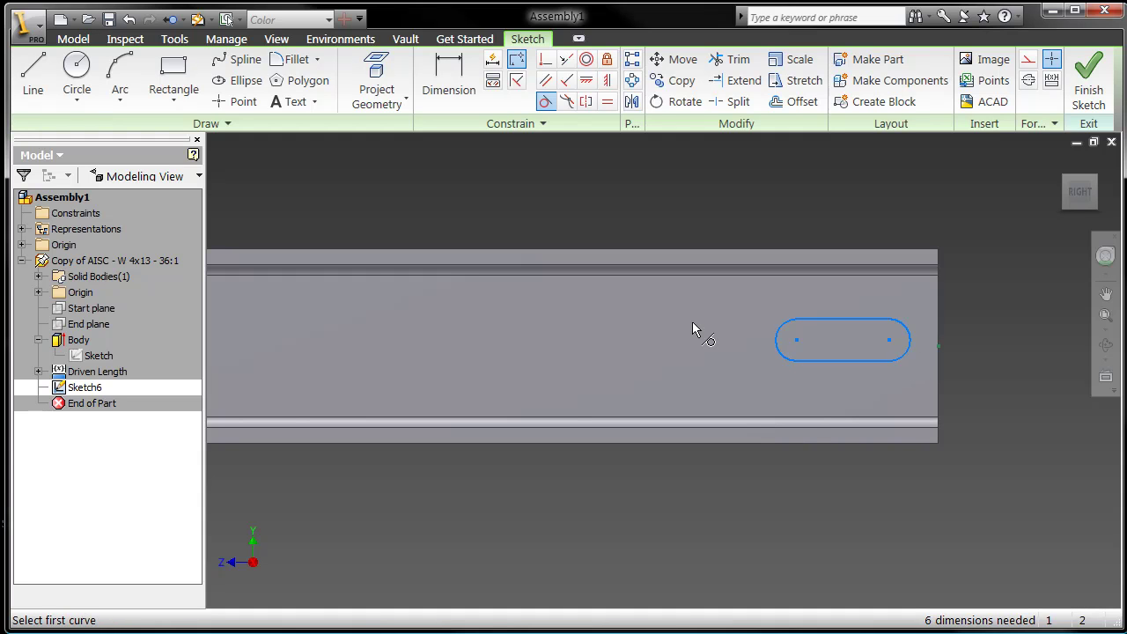
{"action": "right_click", "coordinate": [691, 322]}
{"action": "left_click", "coordinate": [698, 322]}
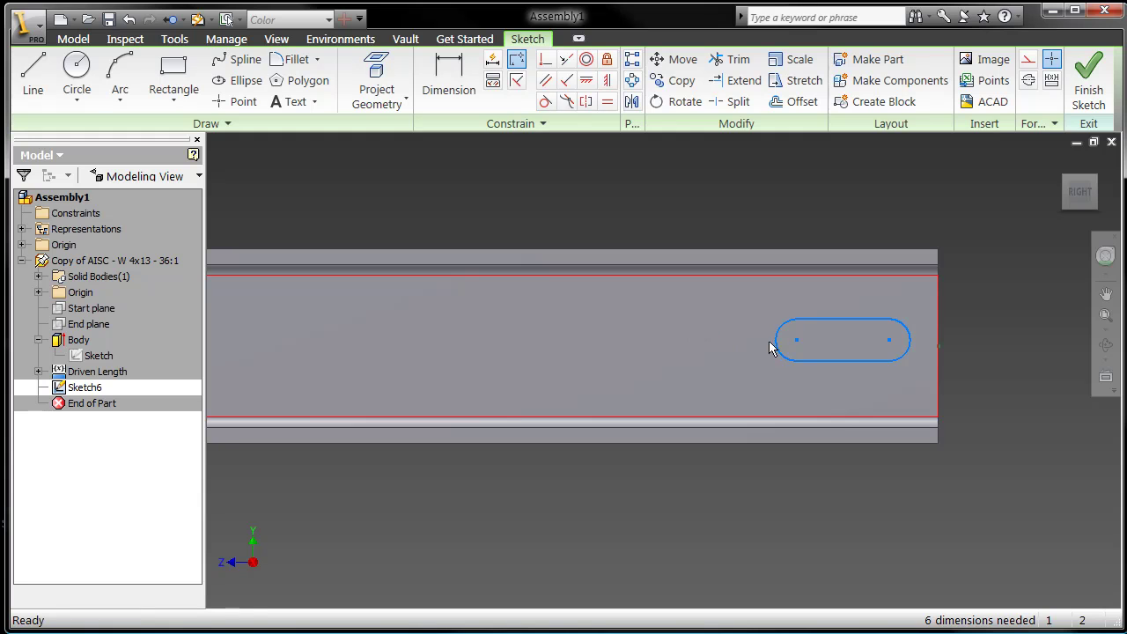
Stretch the slot at one arc endpoint to test it, and constrain both of its straight sides to be horizontal.
{"action": "mouse_move", "coordinate": [793, 320]}
{"action": "left_mouse_down"}
{"action": "mouse_move", "coordinate": [754, 315]}
{"action": "mouse_move", "coordinate": [767, 350]}
{"action": "mouse_move", "coordinate": [807, 316]}
{"action": "mouse_move", "coordinate": [787, 319]}
{"action": "left_mouse_up"}
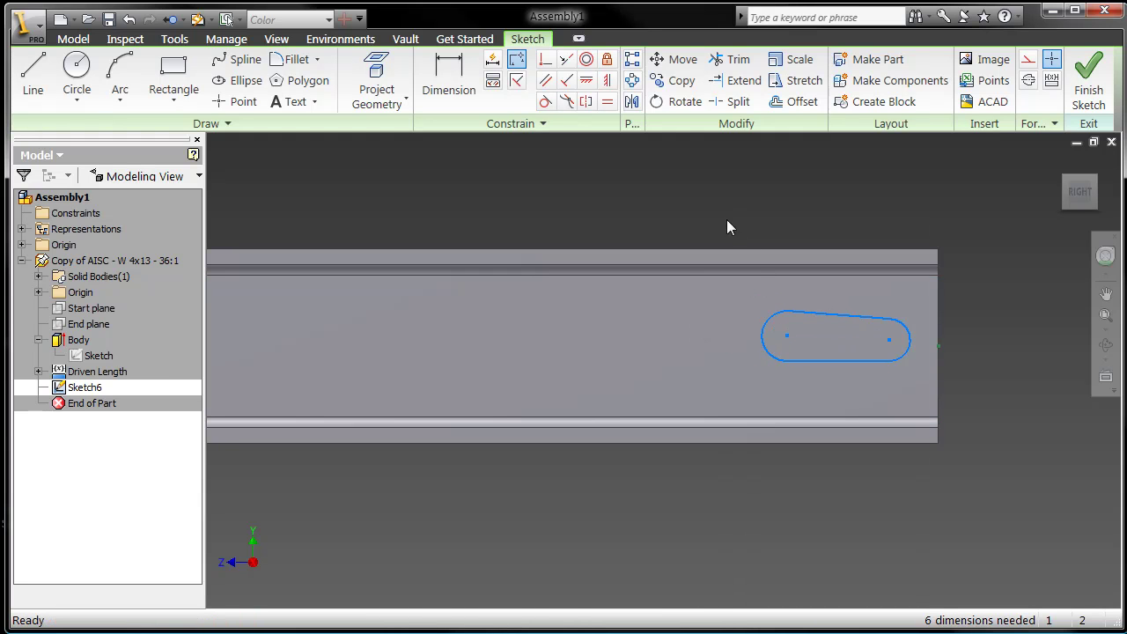
{"action": "right_click", "coordinate": [729, 215]}
{"action": "mouse_move", "coordinate": [828, 452]}
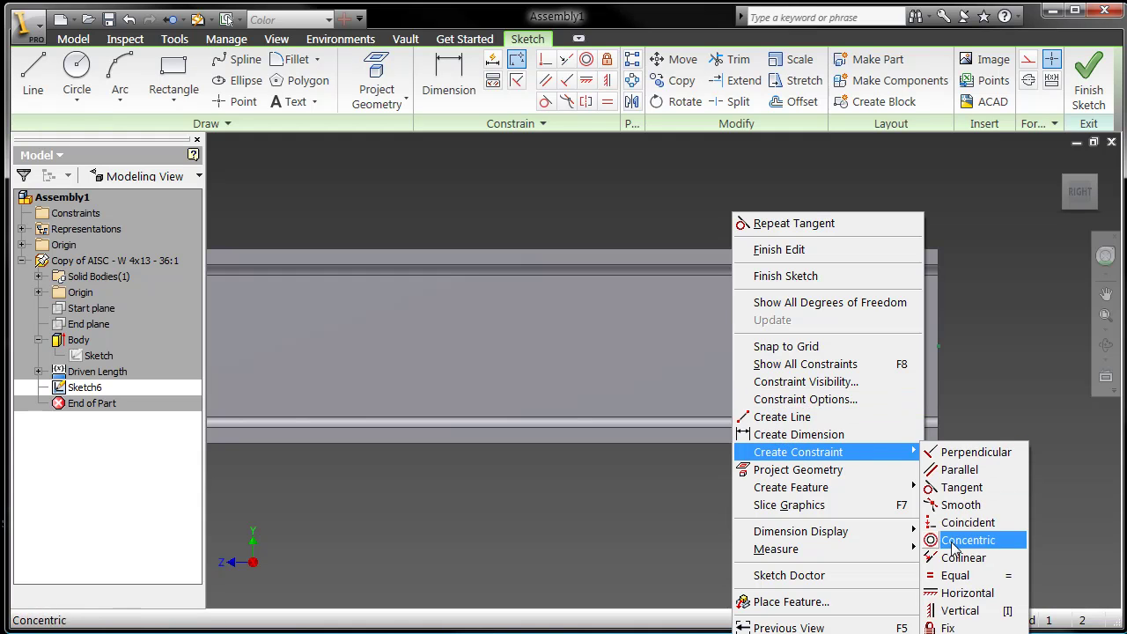
{"action": "left_click", "coordinate": [951, 577]}
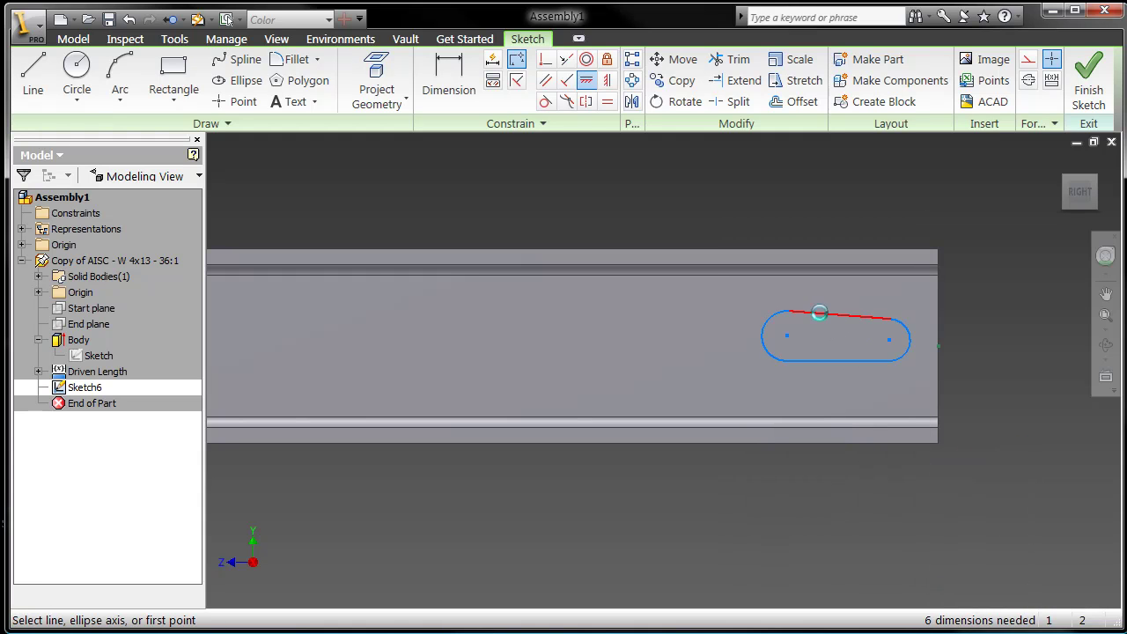
{"action": "left_click", "coordinate": [818, 315]}
{"action": "left_click", "coordinate": [821, 362]}
{"action": "right_click", "coordinate": [672, 319]}
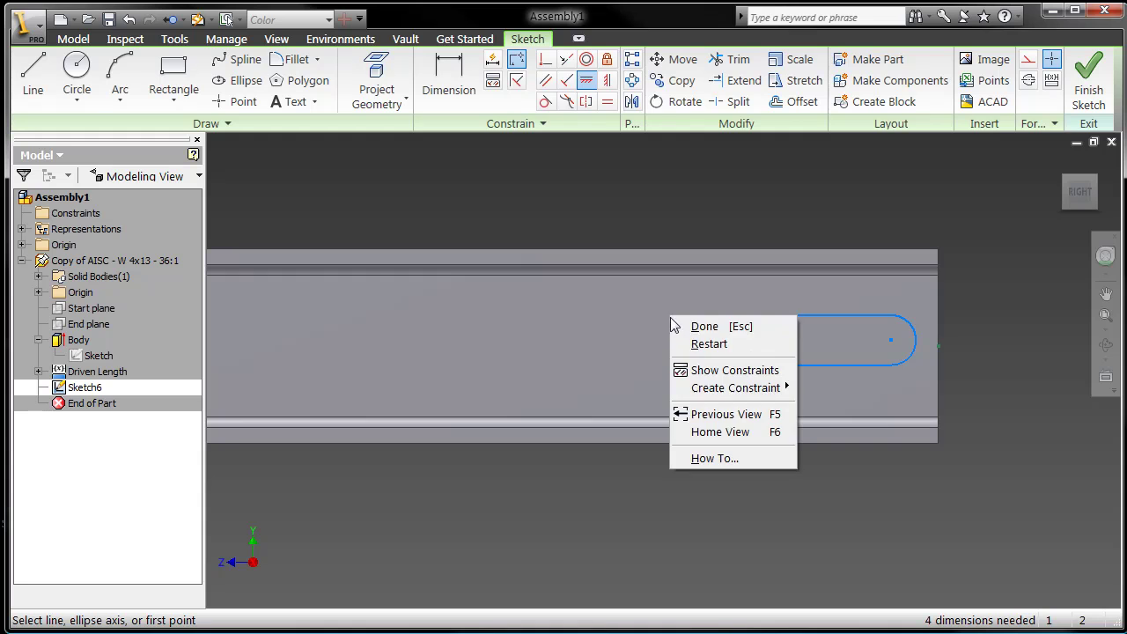
{"action": "left_click", "coordinate": [704, 327]}
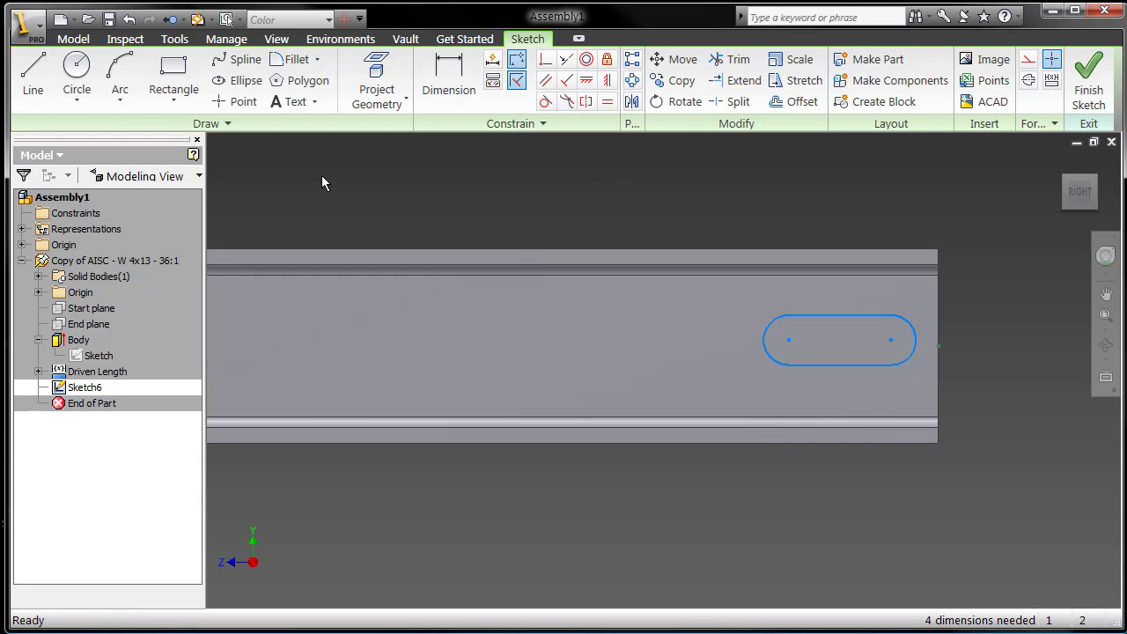
Draw a second closed horizontal slot on the web, beside the first and aligned with its height.
{"action": "left_click", "coordinate": [33, 78]}
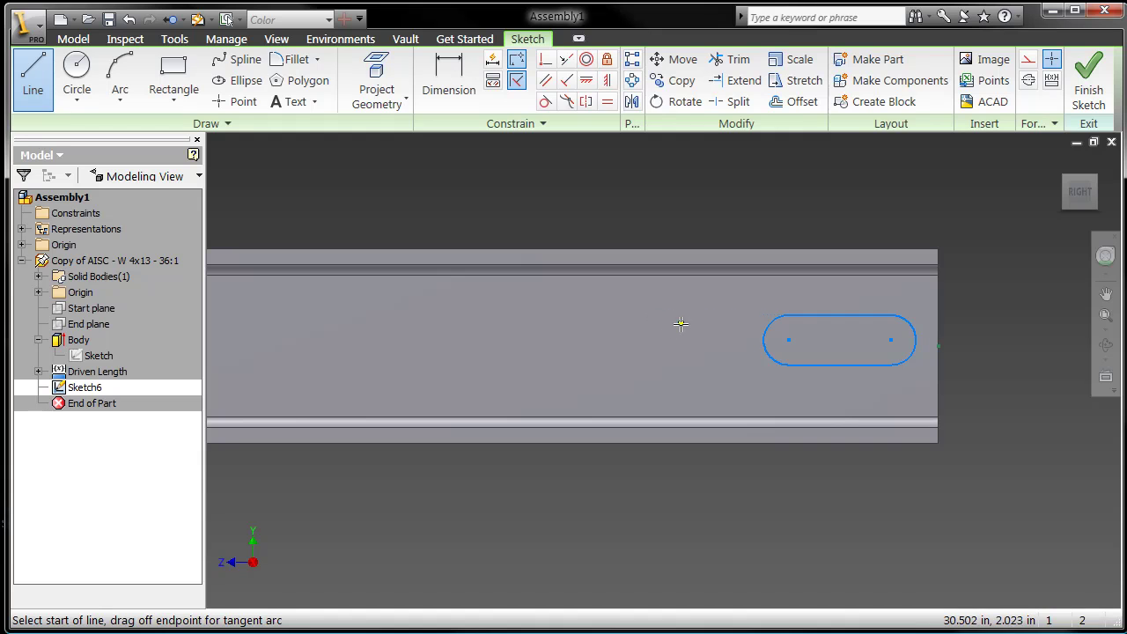
{"action": "left_click", "coordinate": [654, 314]}
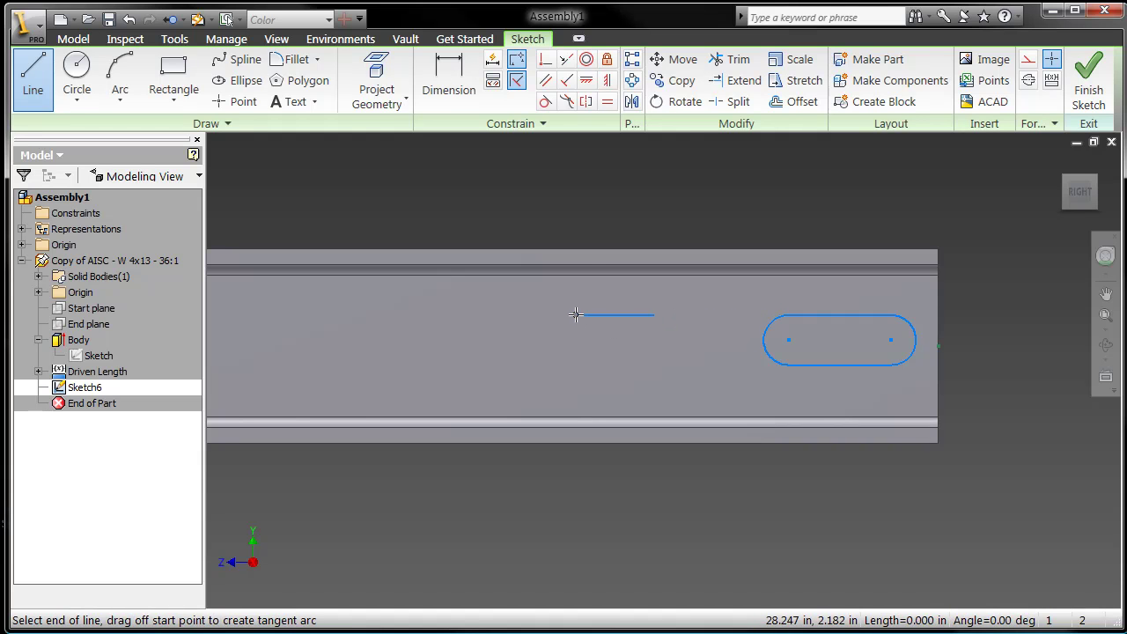
{"action": "left_click_drag", "start_coordinate": [578, 315], "coordinate": [577, 364]}
{"action": "left_click", "coordinate": [655, 364]}
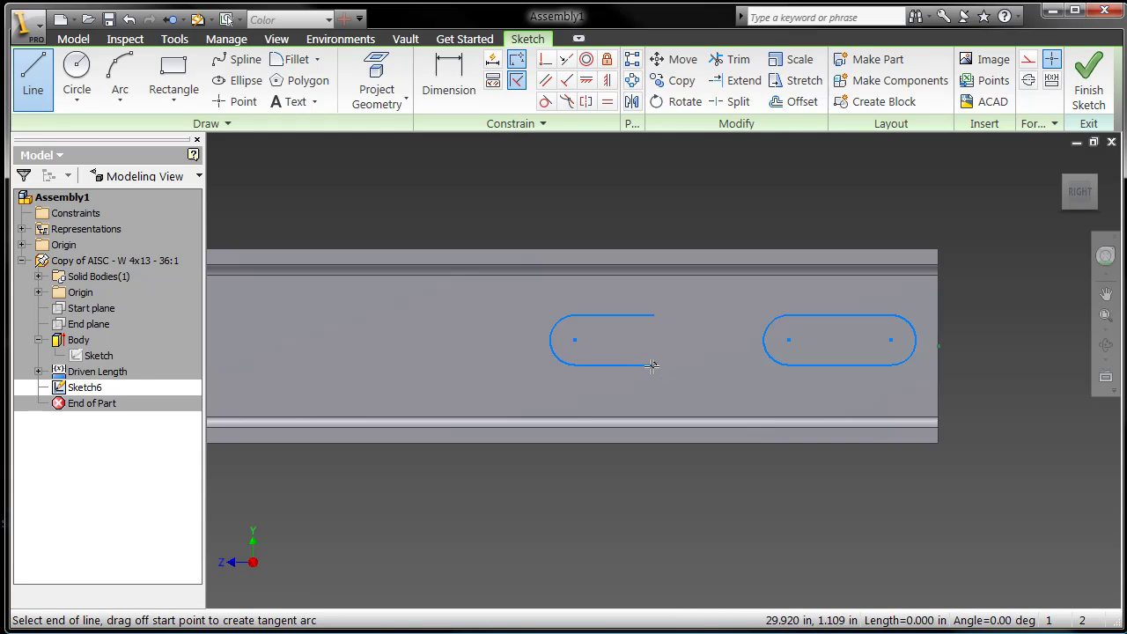
{"action": "left_click_drag", "start_coordinate": [654, 364], "coordinate": [654, 315]}
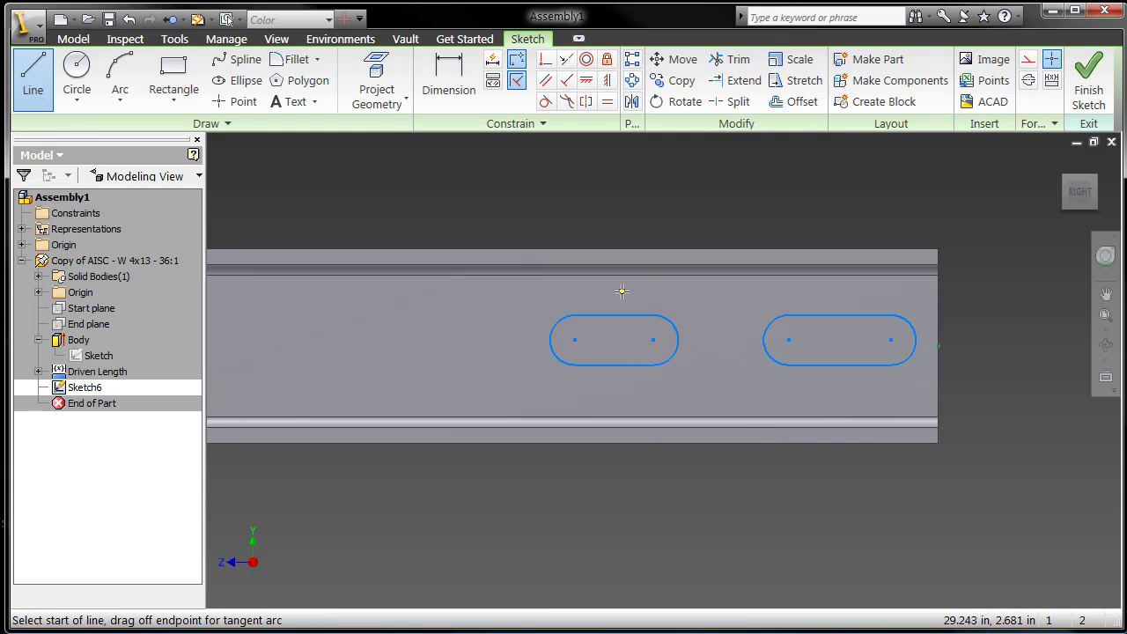
{"action": "right_click", "coordinate": [630, 298]}
{"action": "left_click", "coordinate": [637, 307]}
Show all sketch constraints to compare the two slots, and undo the second slot.
{"action": "right_click", "coordinate": [640, 184]}
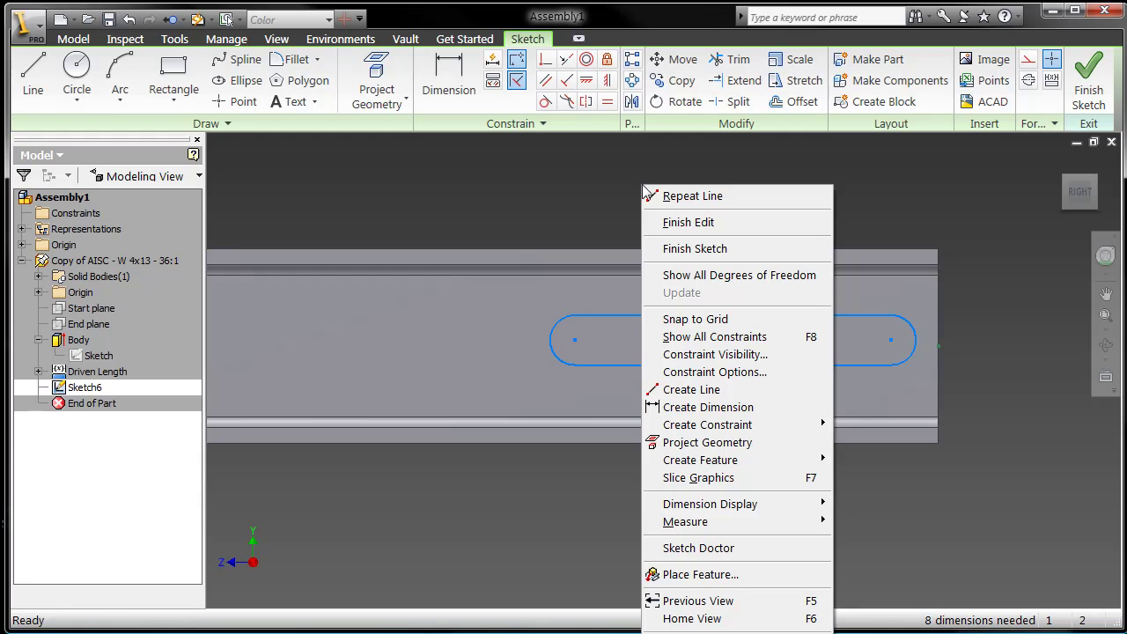
{"action": "left_click", "coordinate": [738, 337]}
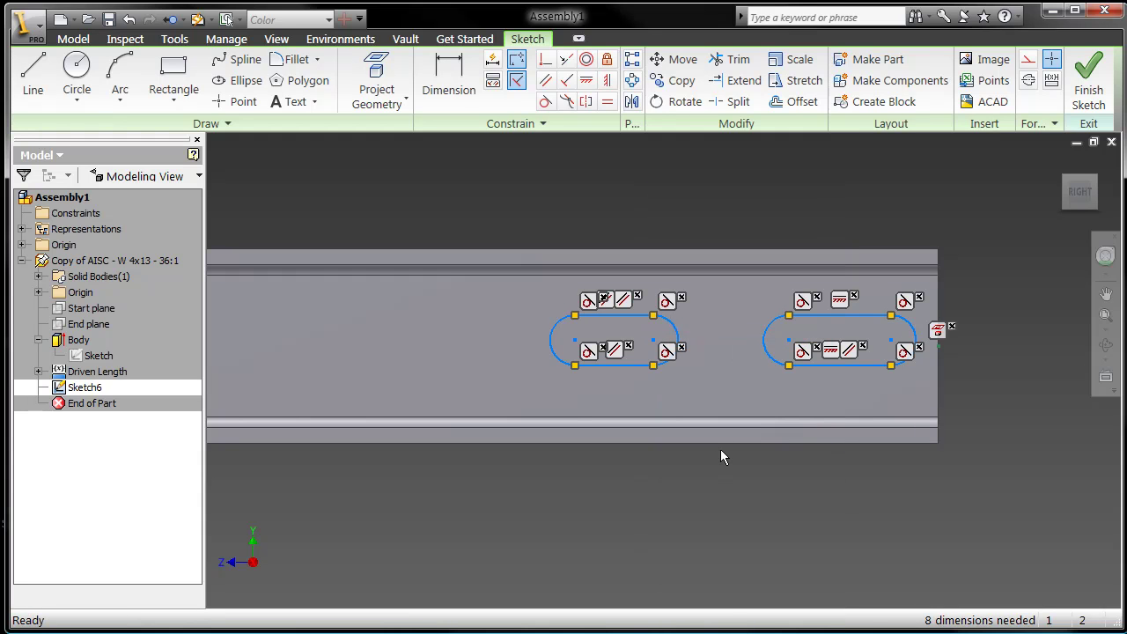
{"action": "key", "text": "ctrl+z"}
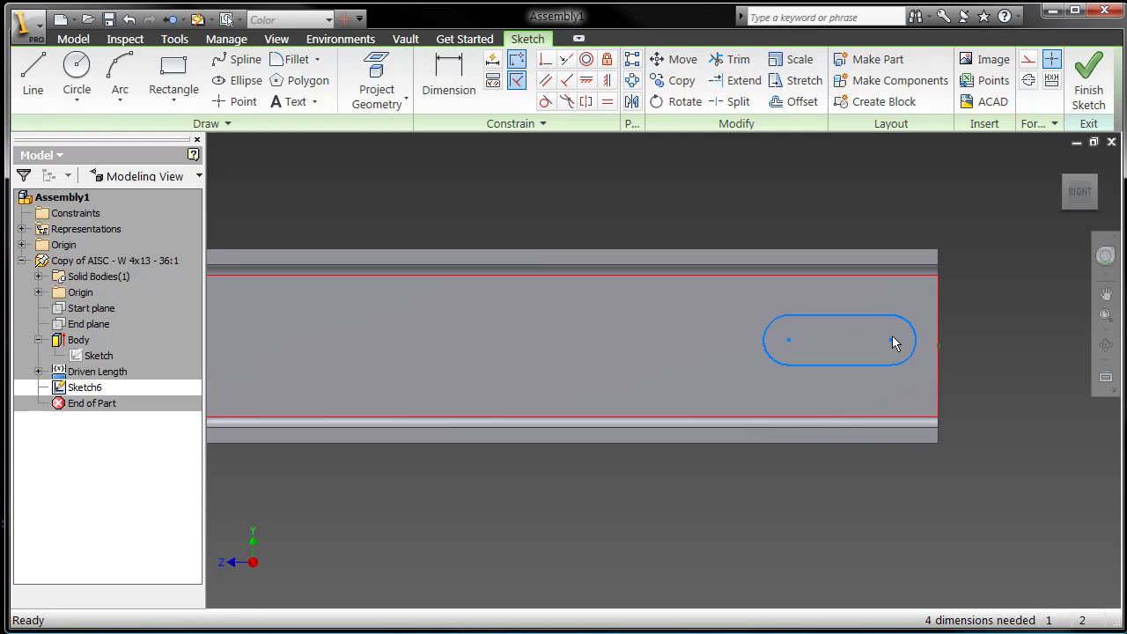
Move the slot's arc center inward and align it horizontally with the midpoint of the web's end edge.
{"action": "left_click_drag", "start_coordinate": [894, 343], "coordinate": [857, 334]}
{"action": "right_click", "coordinate": [758, 183]}
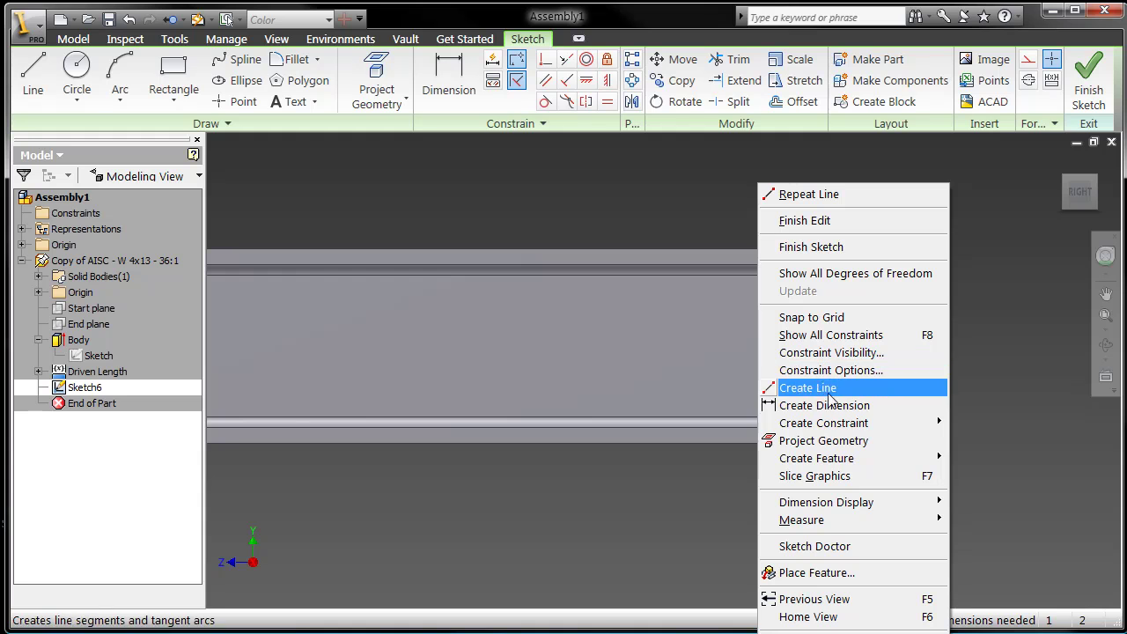
{"action": "mouse_move", "coordinate": [865, 424]}
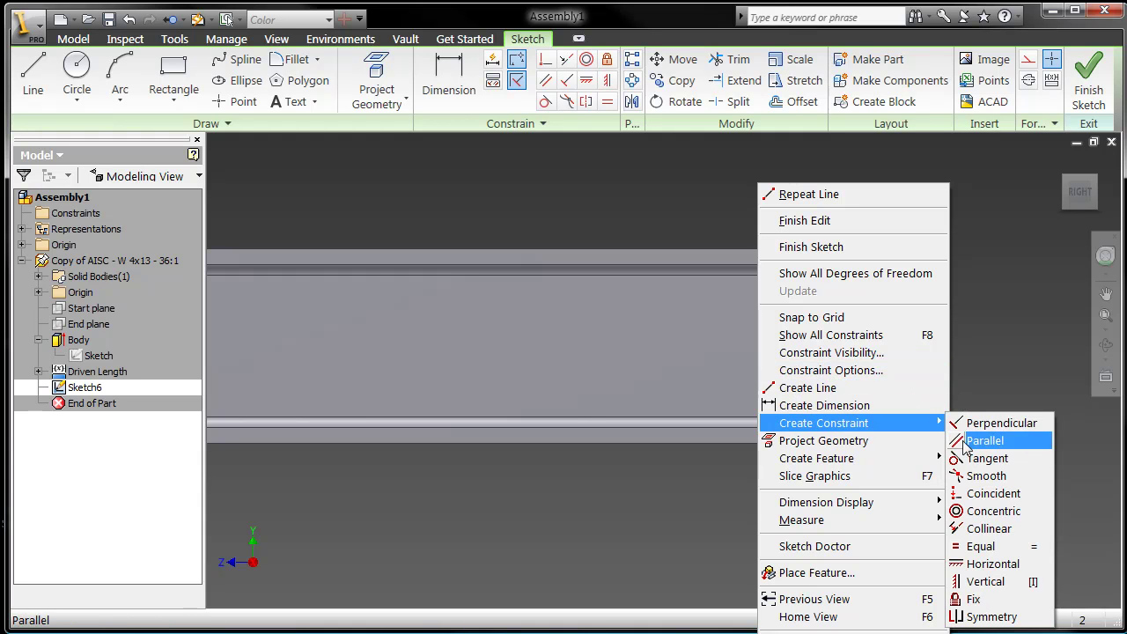
{"action": "left_click", "coordinate": [983, 570]}
{"action": "left_click", "coordinate": [857, 335]}
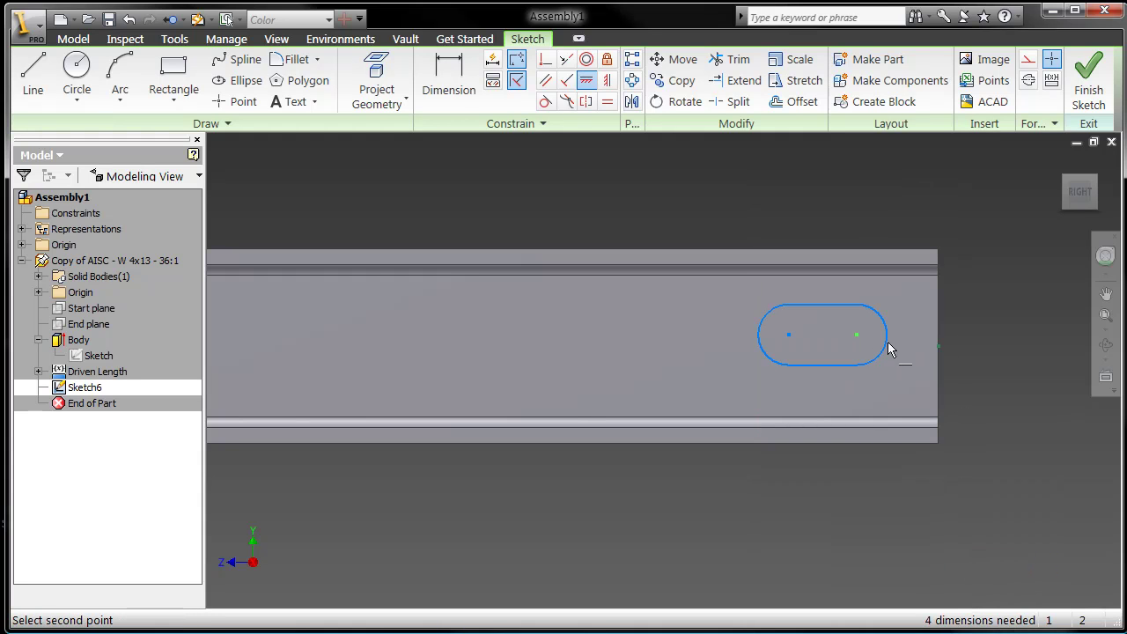
{"action": "left_click", "coordinate": [939, 347]}
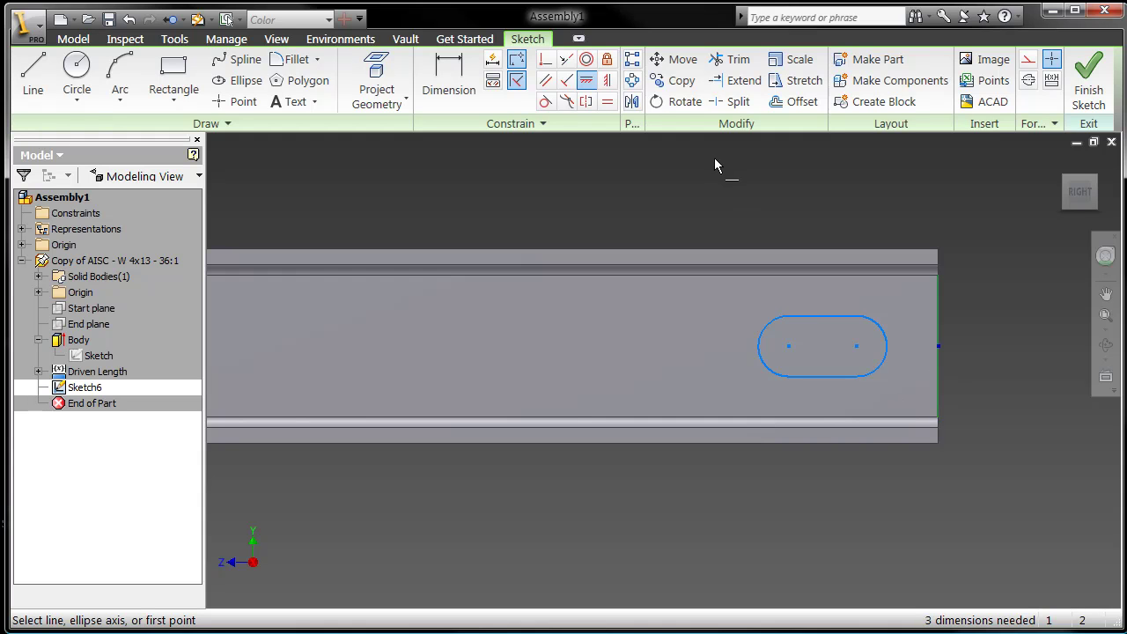
{"action": "right_click", "coordinate": [738, 188]}
{"action": "left_click", "coordinate": [758, 199]}
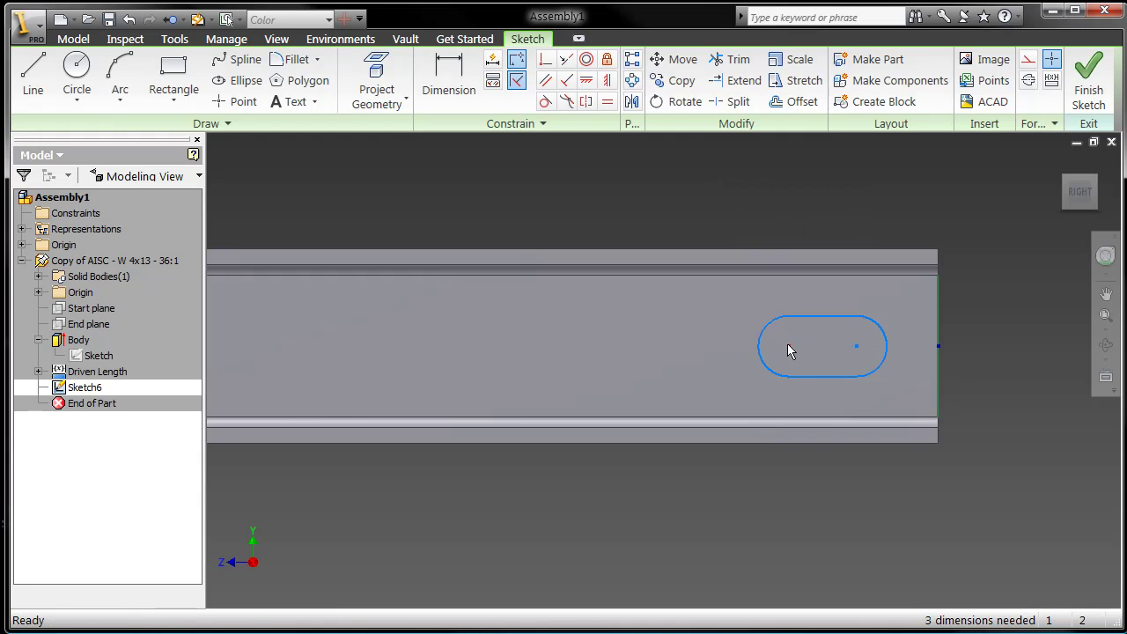
Dimension the slot with 2 in straight sides, a 0.5 in end radius and 2 in from arc center to beam end, and finish the sketch.
{"action": "left_click_drag", "start_coordinate": [789, 349], "coordinate": [746, 346]}
{"action": "left_click_drag", "start_coordinate": [855, 348], "coordinate": [837, 346]}
{"action": "key", "text": "d"}
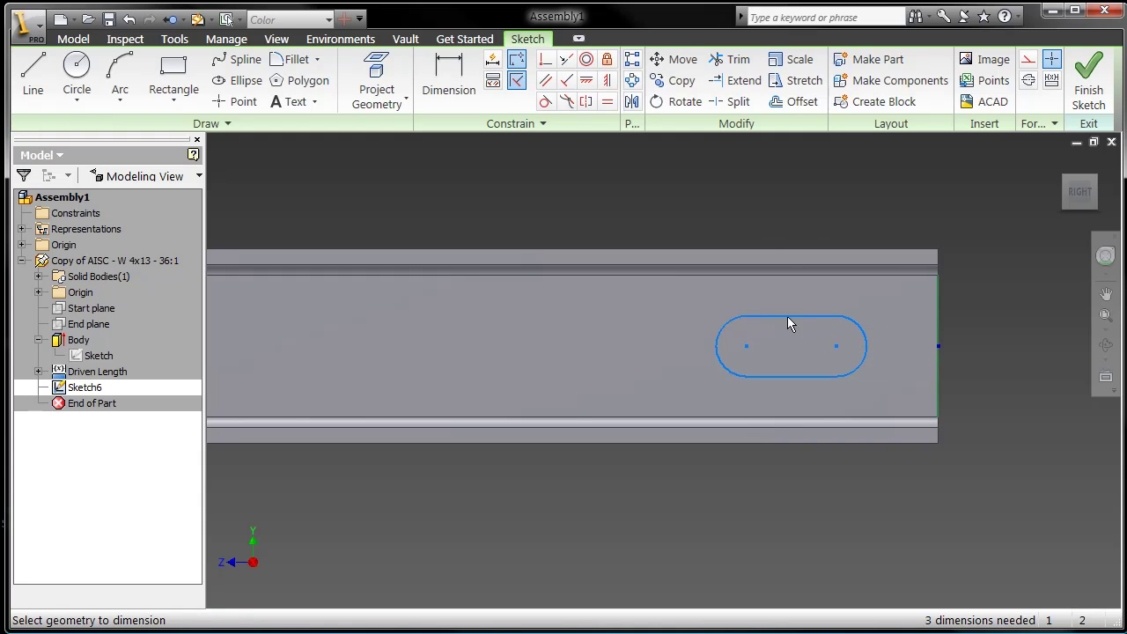
{"action": "left_click", "coordinate": [790, 317]}
{"action": "left_click", "coordinate": [786, 209]}
{"action": "type", "text": "2"}
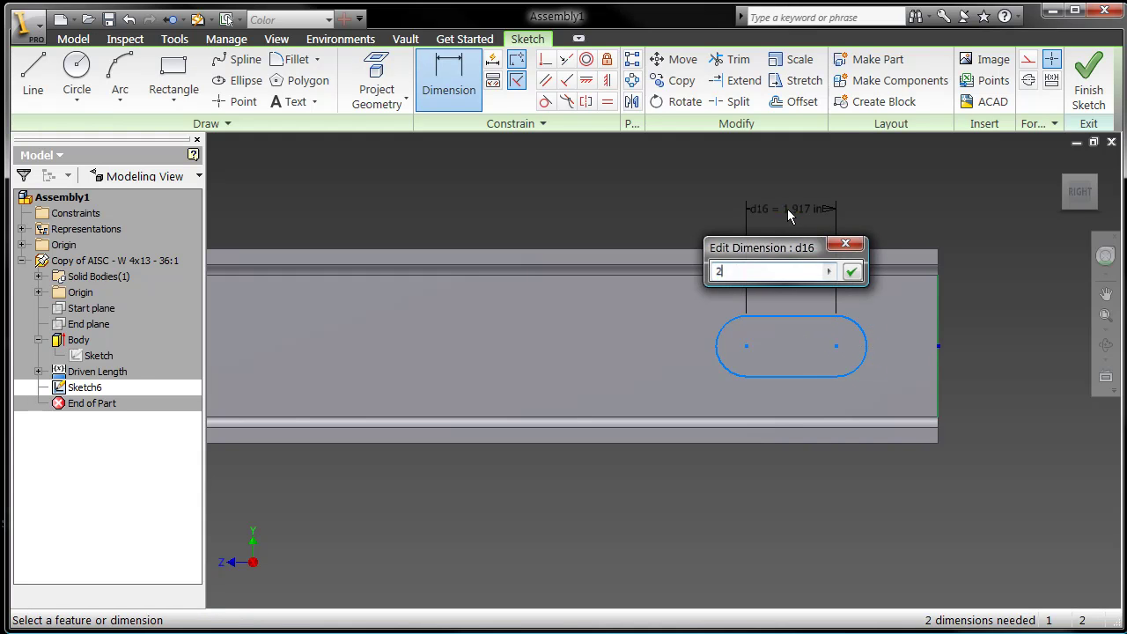
{"action": "key", "text": "Return"}
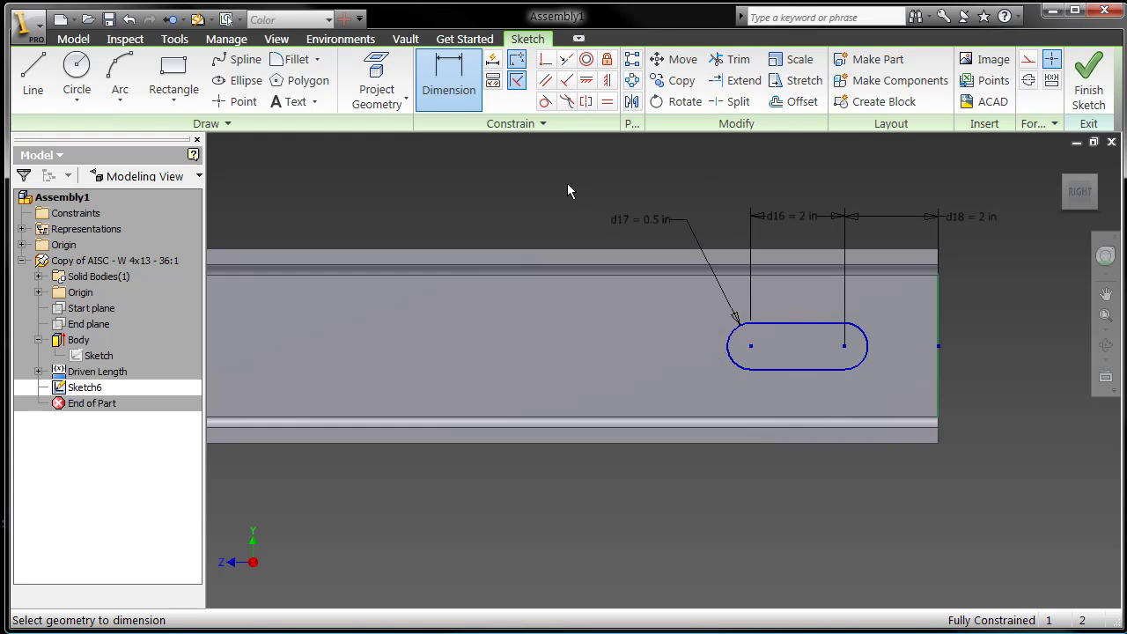
{"action": "left_click", "coordinate": [1083, 88]}
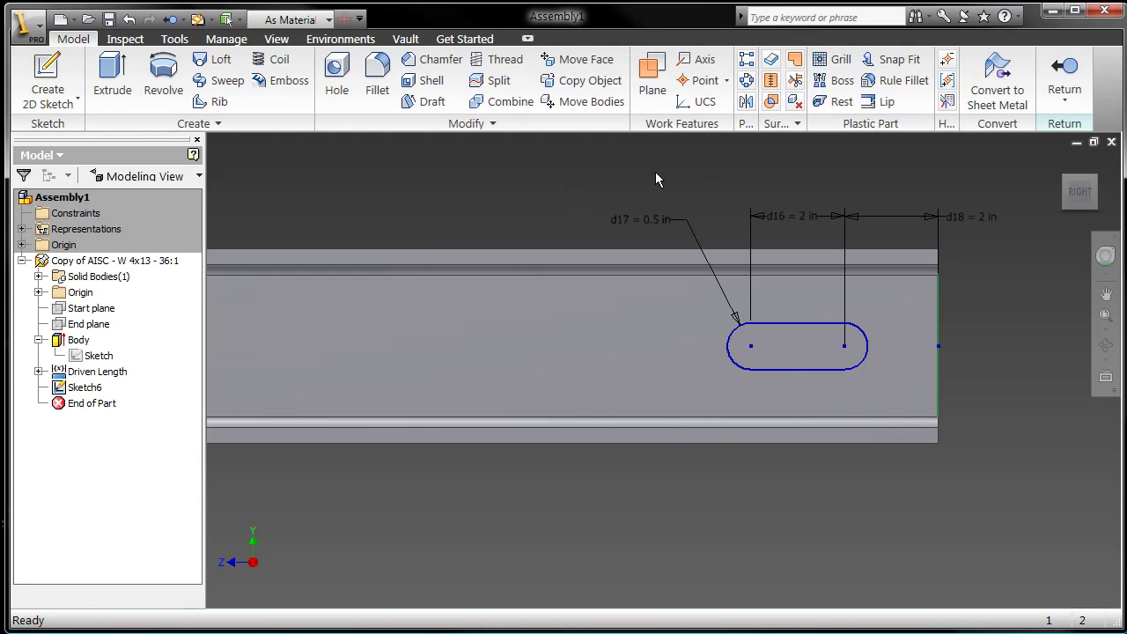
Cut the slot profile through the beam's web with an Extrude set to the All extent.
{"action": "key", "text": "e"}
{"action": "left_click", "coordinate": [347, 224]}
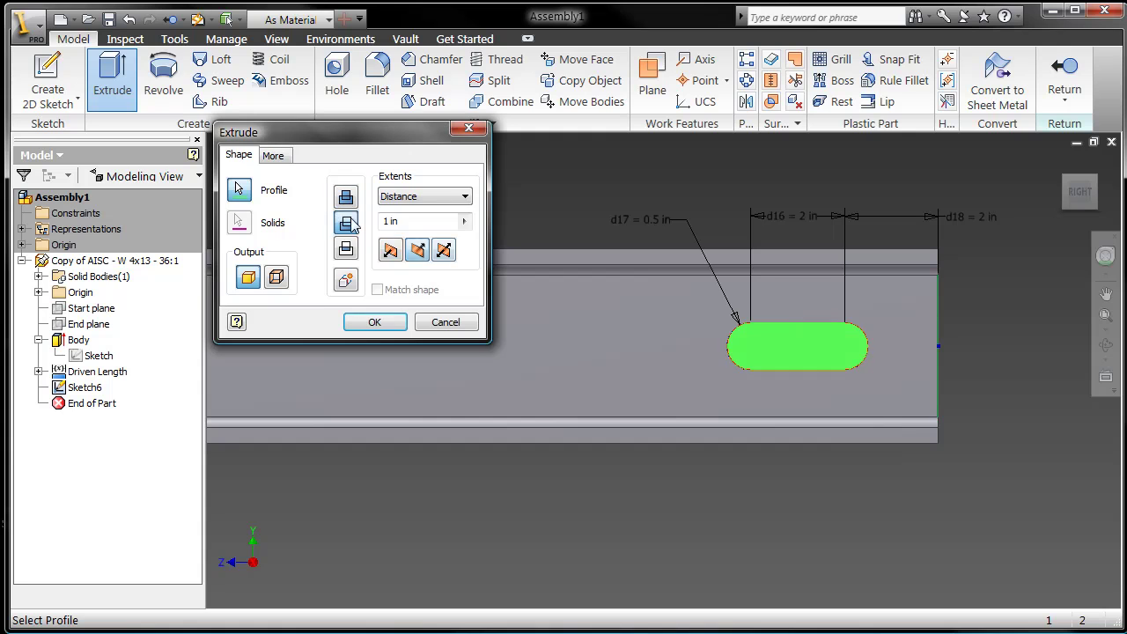
{"action": "left_click", "coordinate": [419, 197]}
{"action": "left_click", "coordinate": [408, 259]}
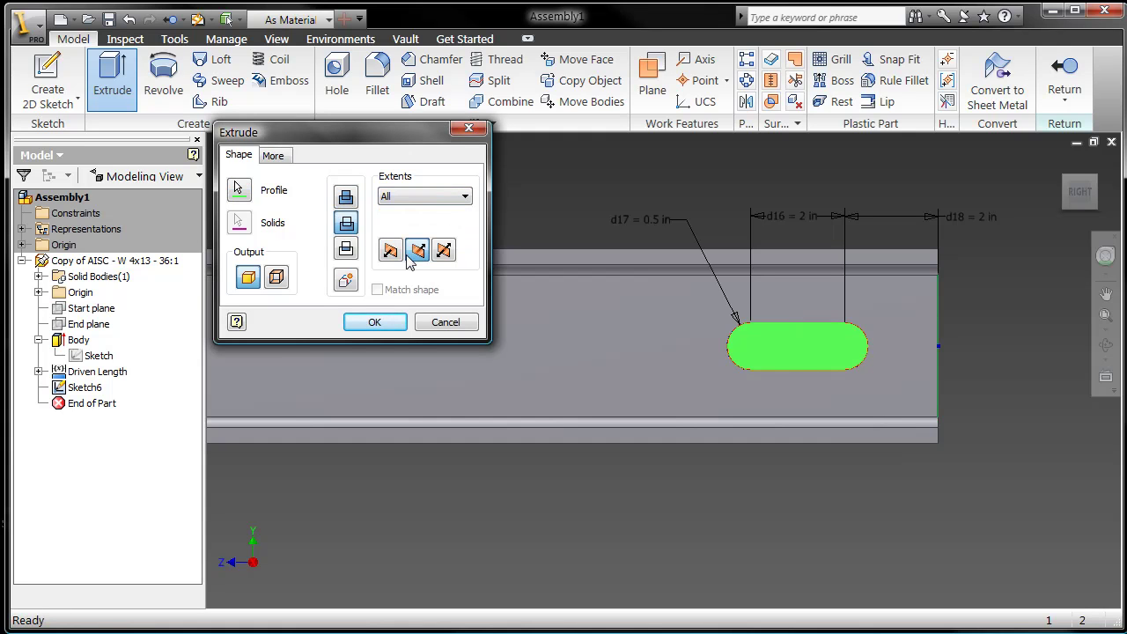
{"action": "left_click", "coordinate": [375, 319]}
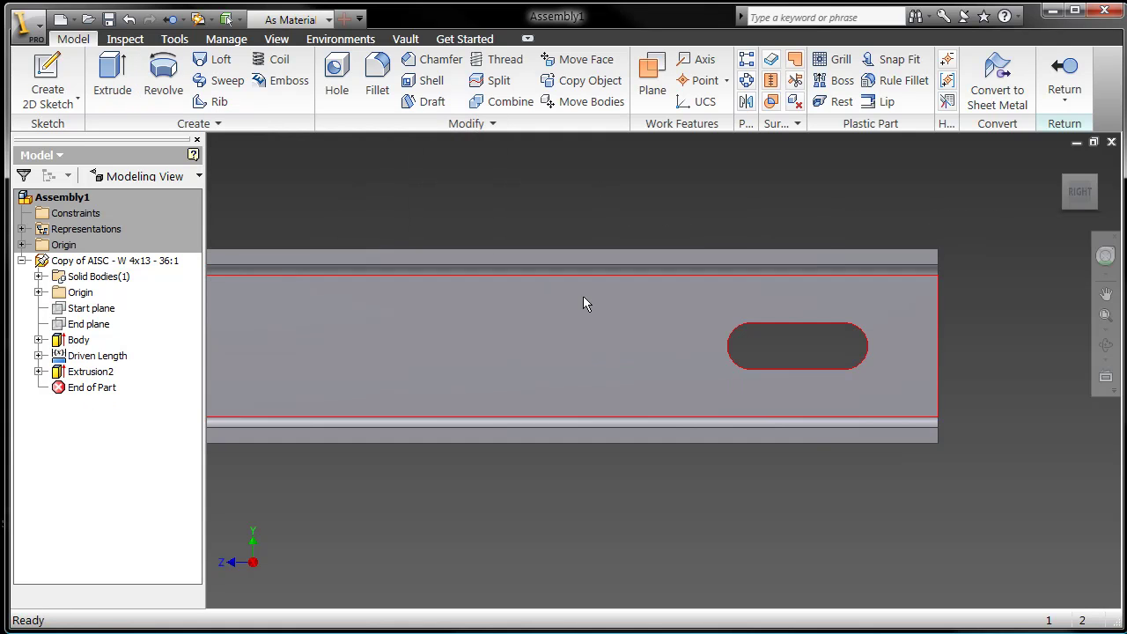
Add a user parameter named CutSpacing with a value of 6 in to the beam part.
{"action": "scroll", "coordinate": [493, 201], "scroll_direction": "down", "scroll_amount": 2}
{"action": "middle_click_drag", "start_coordinate": [493, 201], "coordinate": [641, 261]}
{"action": "scroll", "coordinate": [679, 252], "scroll_direction": "down", "scroll_amount": 2}
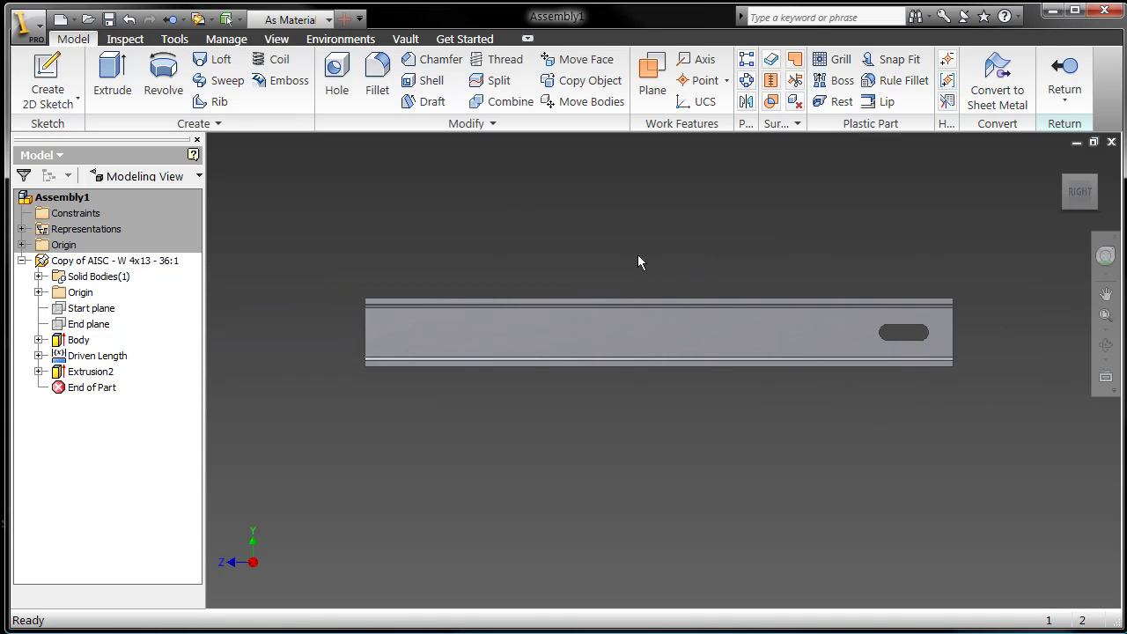
{"action": "double_click", "coordinate": [442, 209]}
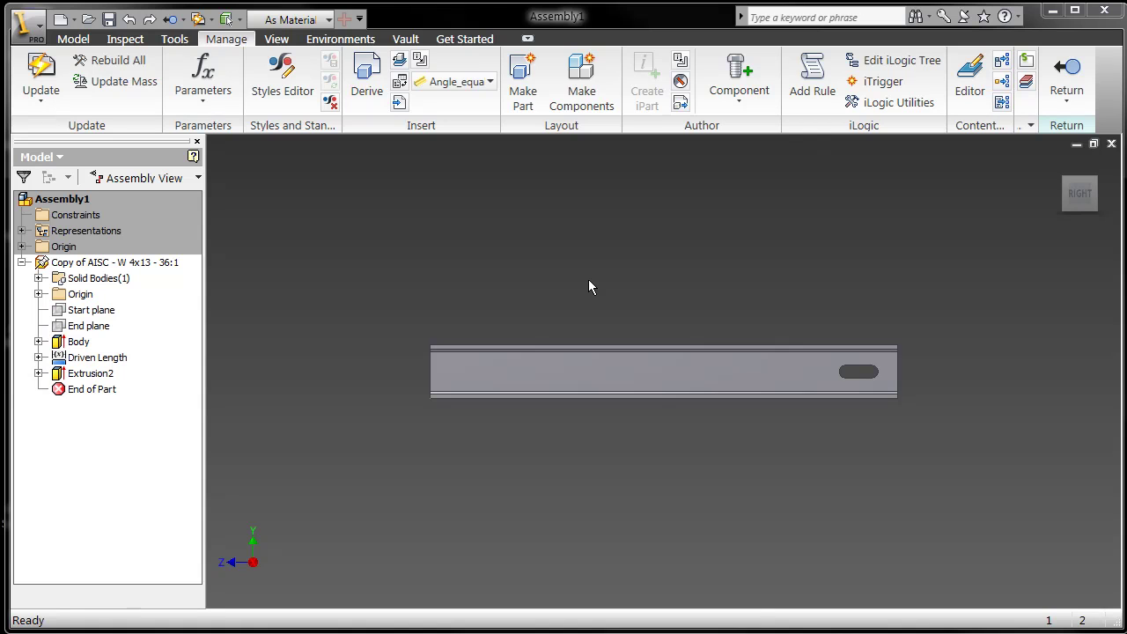
{"action": "left_click", "coordinate": [224, 74]}
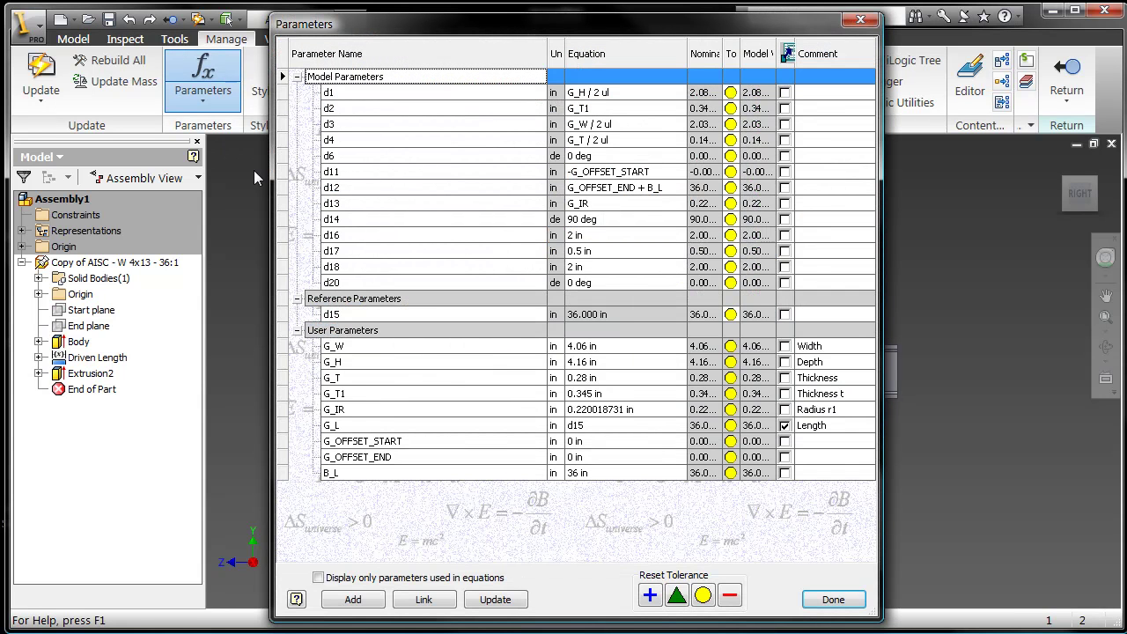
{"action": "left_click", "coordinate": [352, 600]}
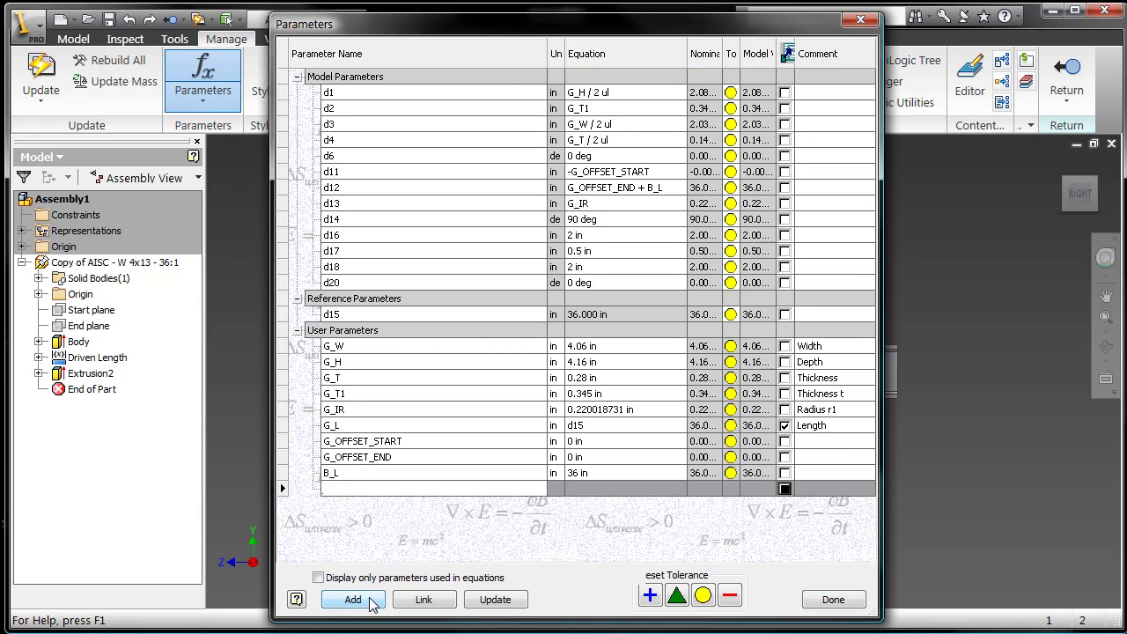
{"action": "type", "text": "CutSpacing"}
{"action": "key", "text": "Return"}
{"action": "type", "text": "6"}
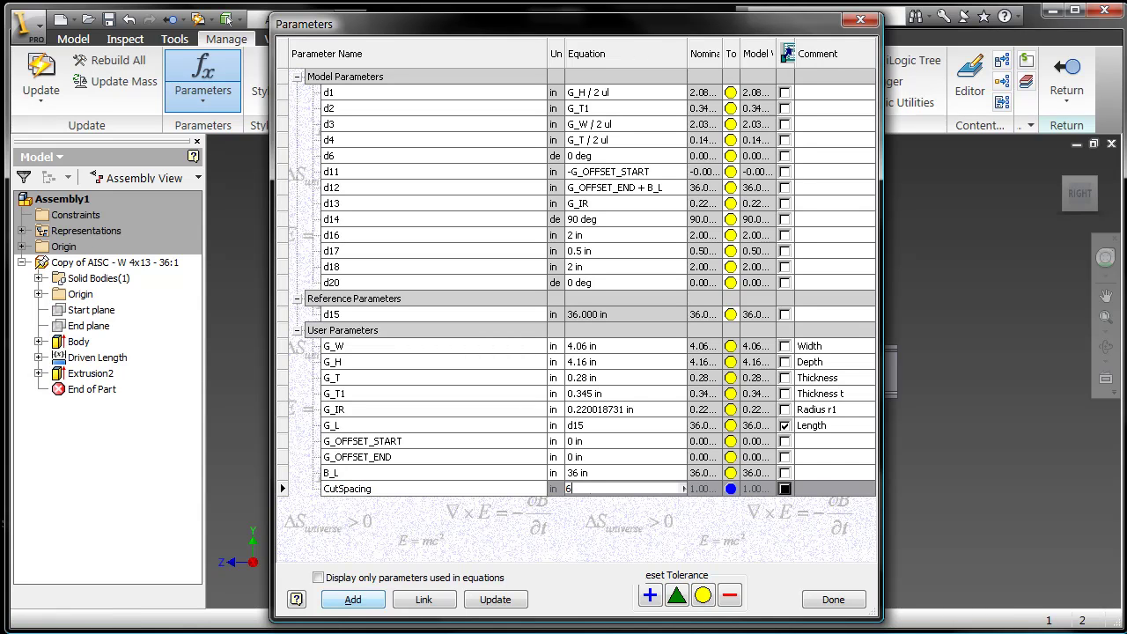
Add a unitless (ul) user parameter named NumCuts with the equation G_L / CutSpacing, and close the parameter table.
{"action": "left_click", "coordinate": [370, 600]}
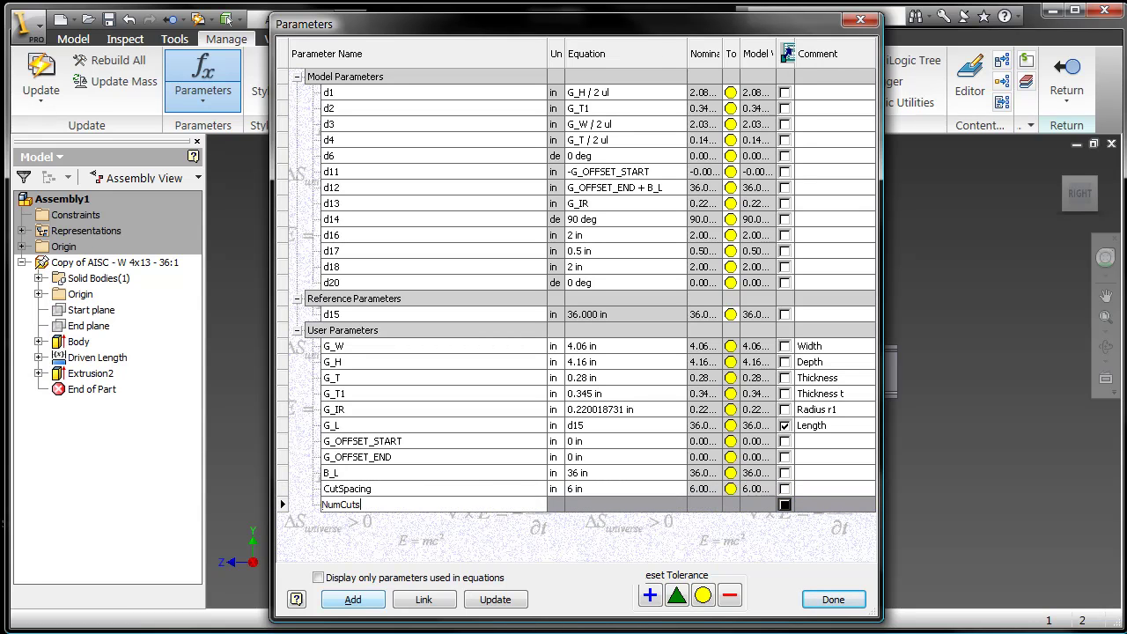
{"action": "type", "text": "NumCuts"}
{"action": "key", "text": "Return"}
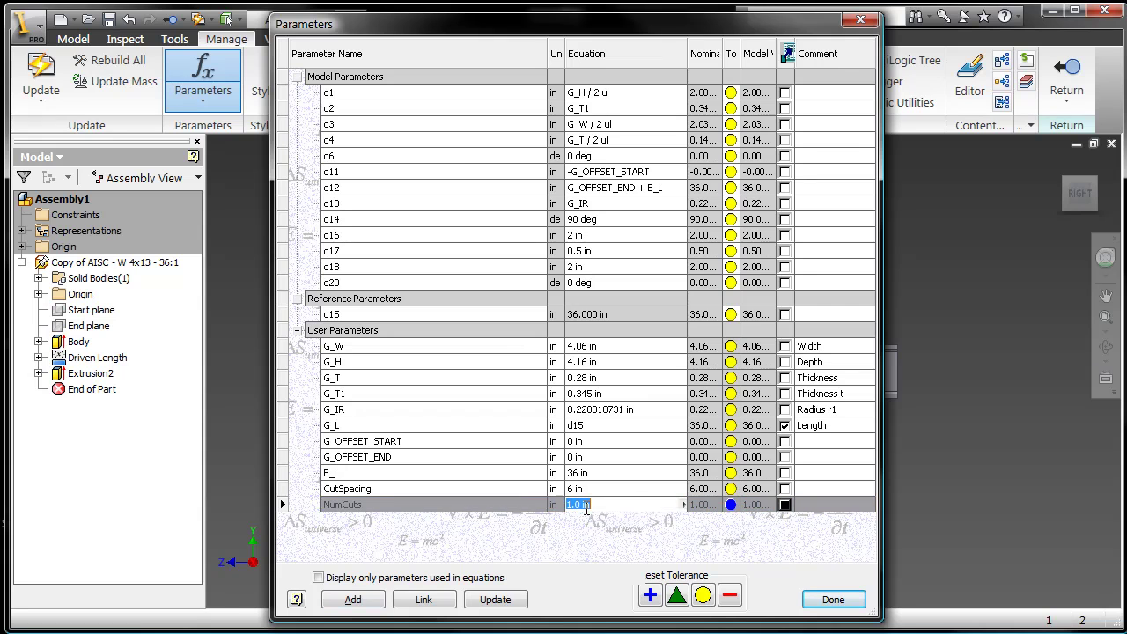
{"action": "left_click", "coordinate": [554, 504]}
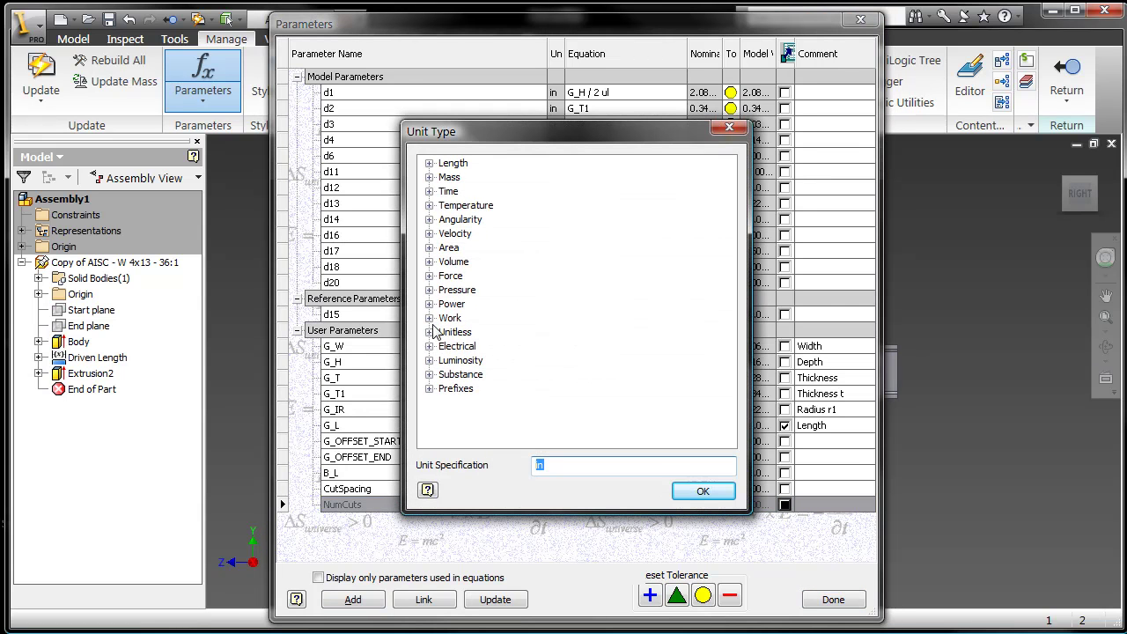
{"action": "left_click", "coordinate": [429, 332]}
{"action": "left_click", "coordinate": [479, 346]}
{"action": "left_click", "coordinate": [703, 490]}
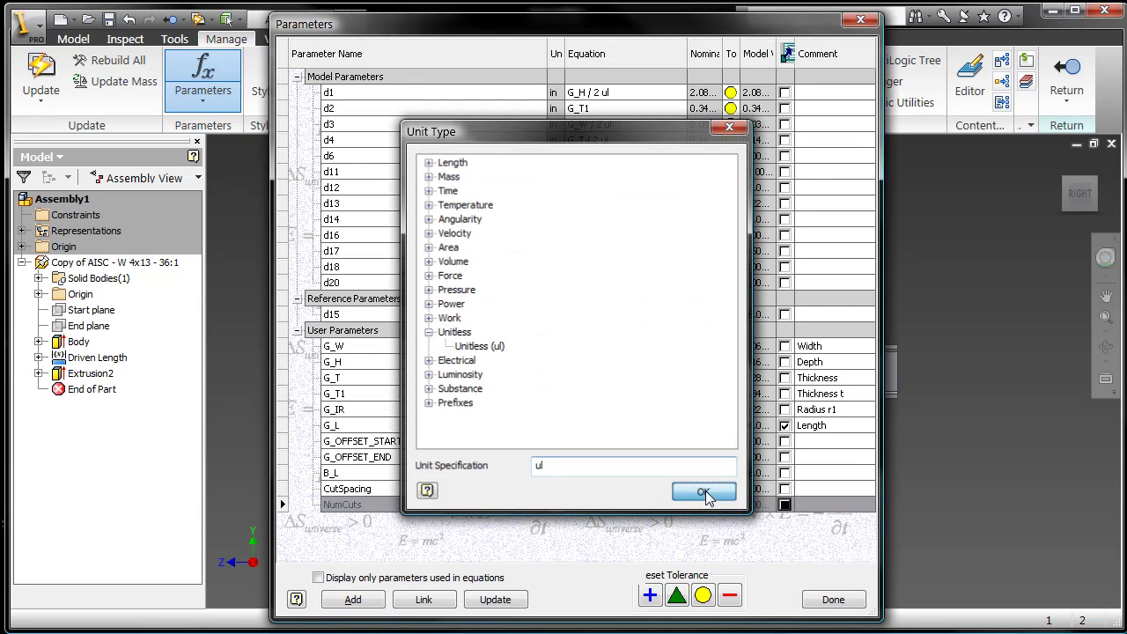
{"action": "left_click", "coordinate": [597, 505]}
{"action": "type", "text": "G_L"}
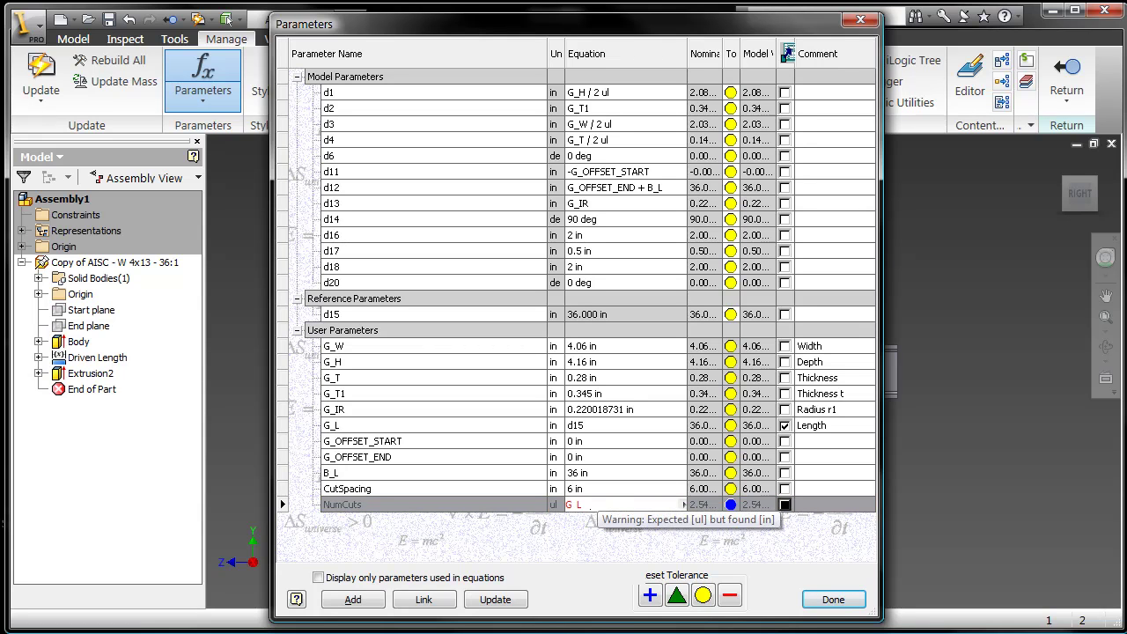
{"action": "type", "text": "/Cut"}
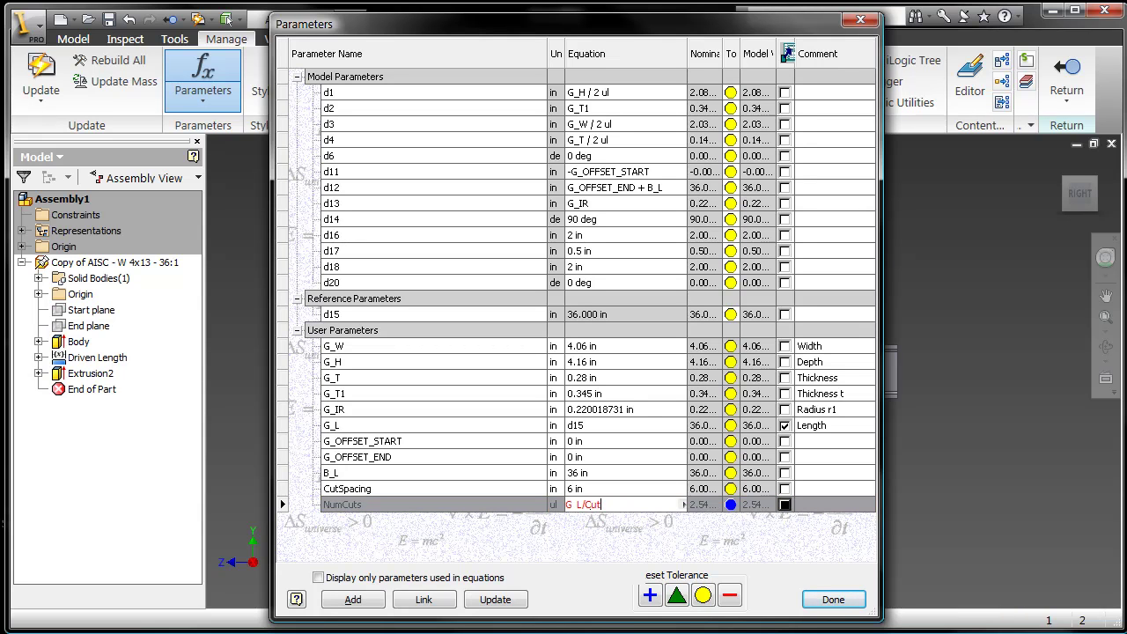
{"action": "type", "text": "Spacing"}
{"action": "key", "text": "Return"}
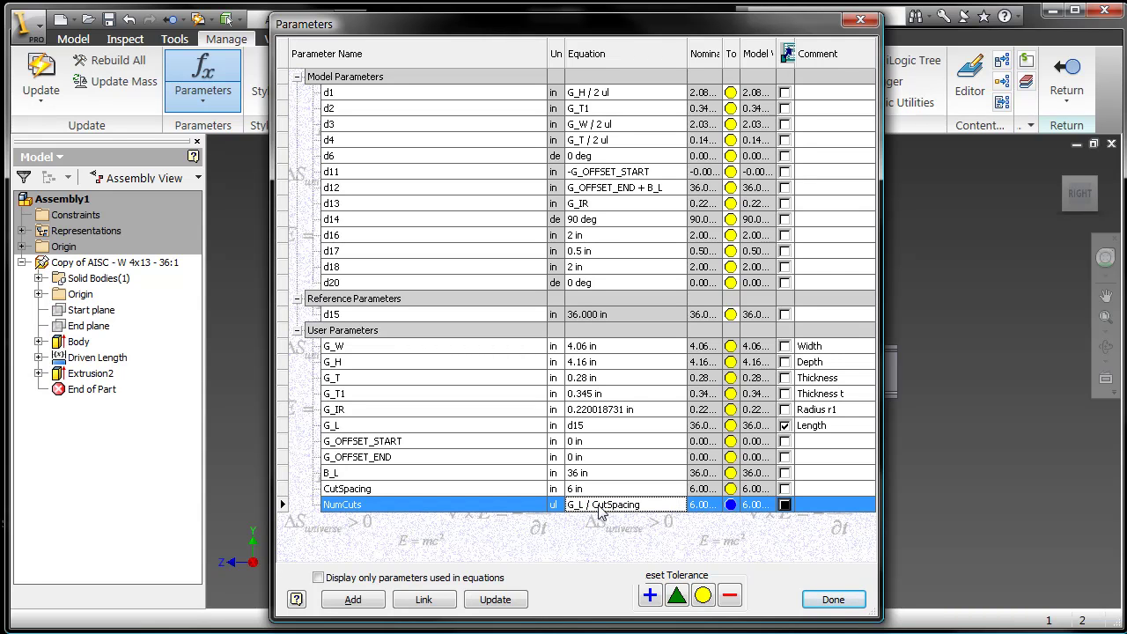
{"action": "left_click", "coordinate": [827, 599]}
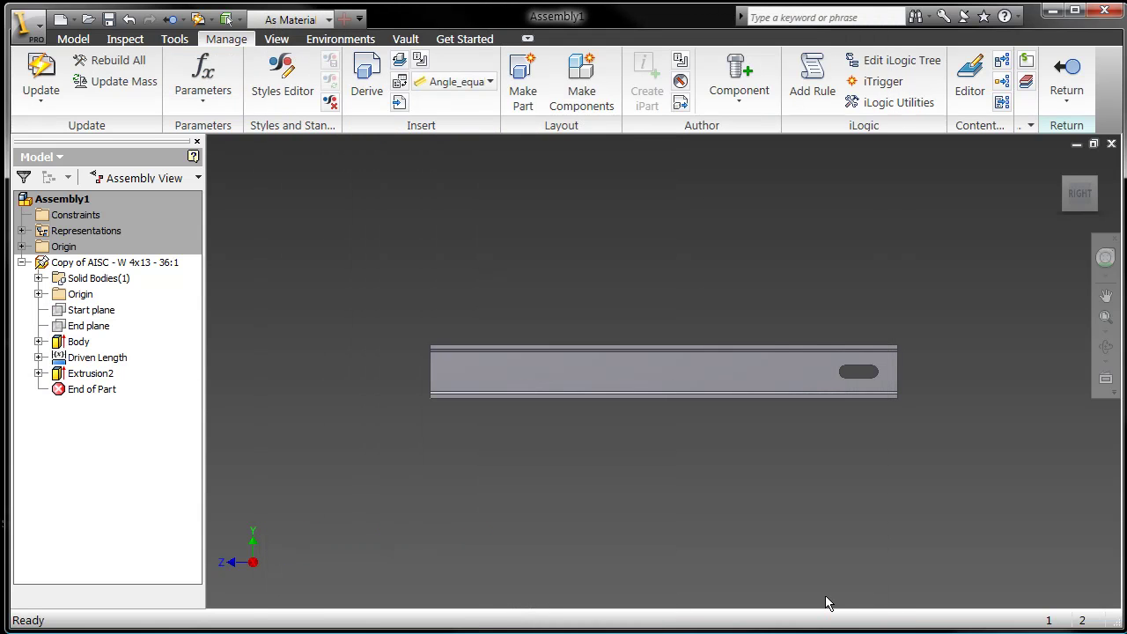
Start a Rectangular Pattern of the slot cut with the beam's long upper flange edge as Direction 1.
{"action": "key", "text": "F4"}
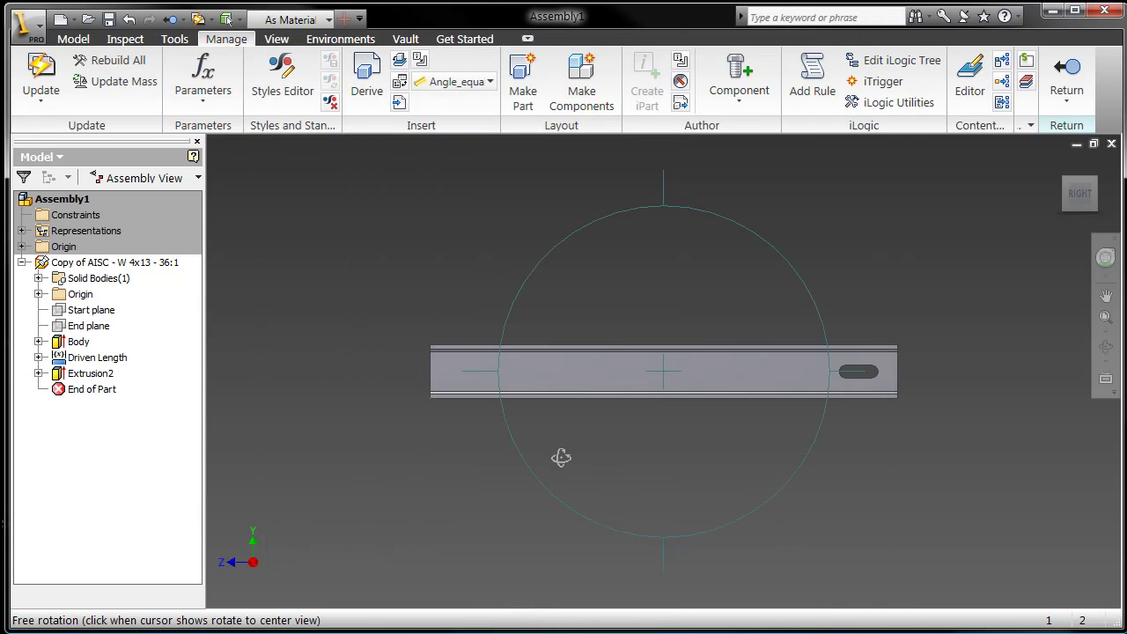
{"action": "left_click_drag", "start_coordinate": [598, 443], "coordinate": [649, 499]}
{"action": "key", "text": "Escape"}
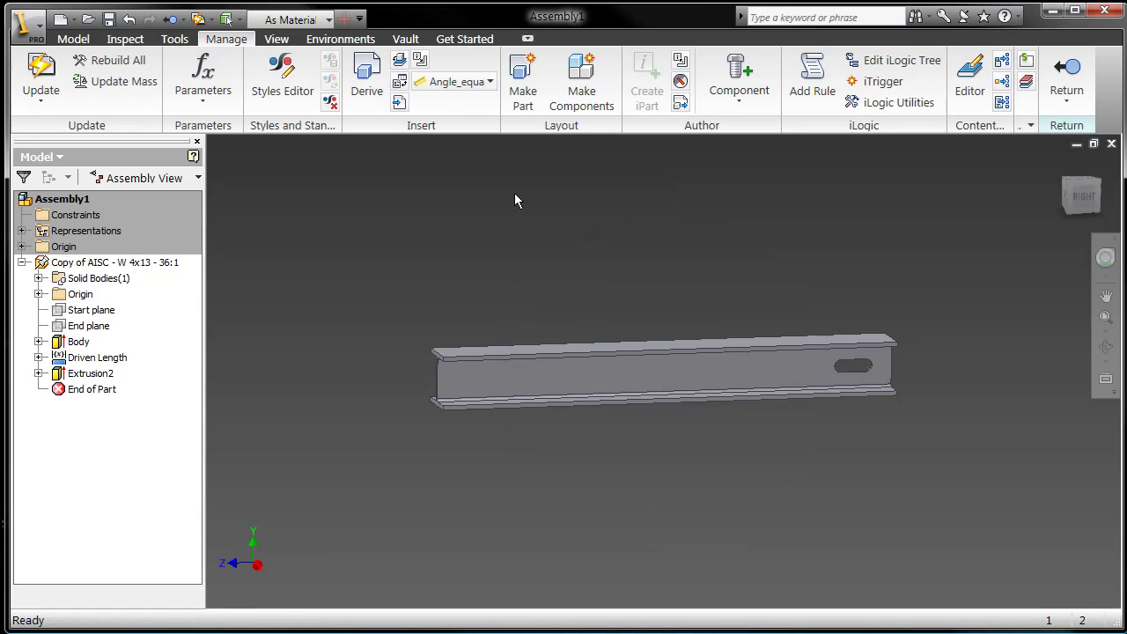
{"action": "left_click", "coordinate": [73, 39]}
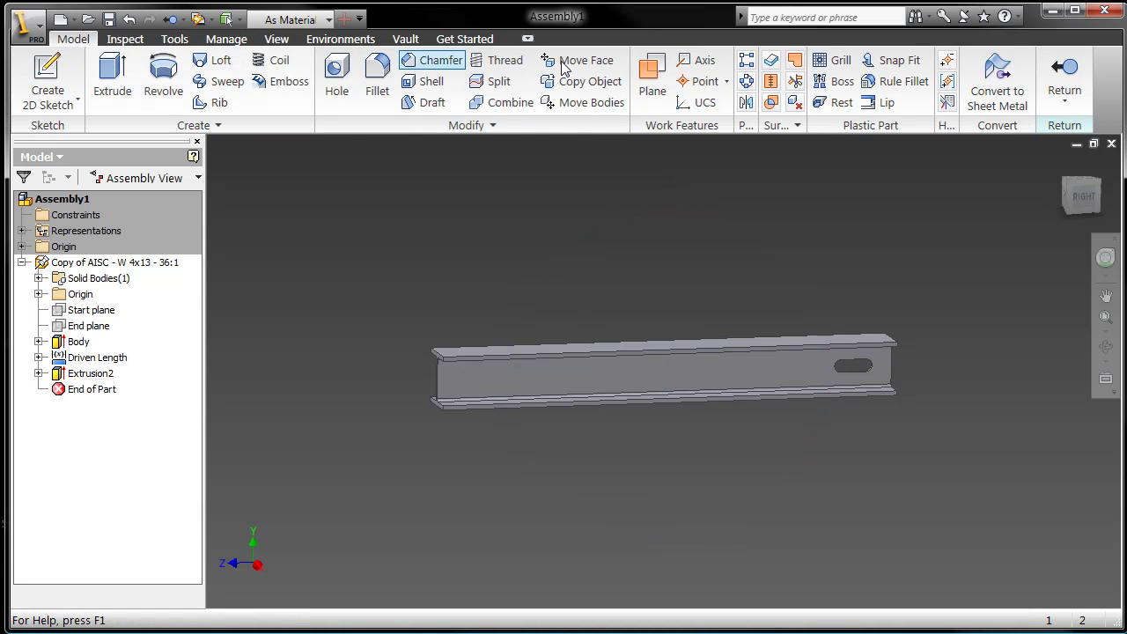
{"action": "left_click", "coordinate": [745, 60]}
{"action": "key", "text": "F4"}
{"action": "left_click_drag", "start_coordinate": [722, 414], "coordinate": [756, 426]}
{"action": "scroll", "coordinate": [891, 357], "scroll_direction": "down", "scroll_amount": 5}
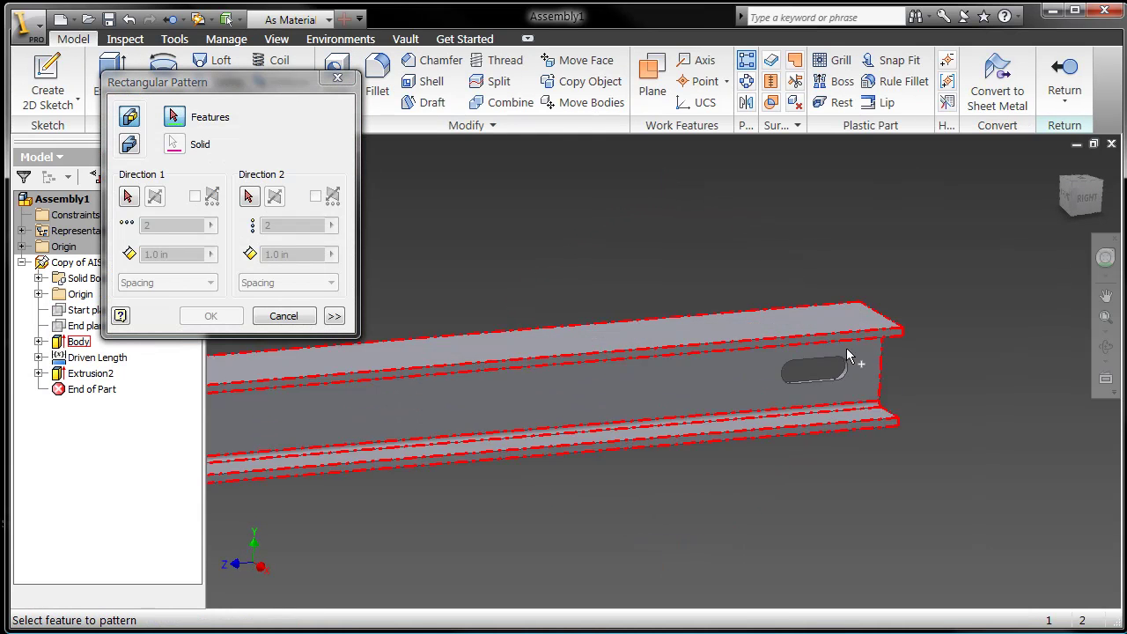
{"action": "left_click", "coordinate": [852, 431]}
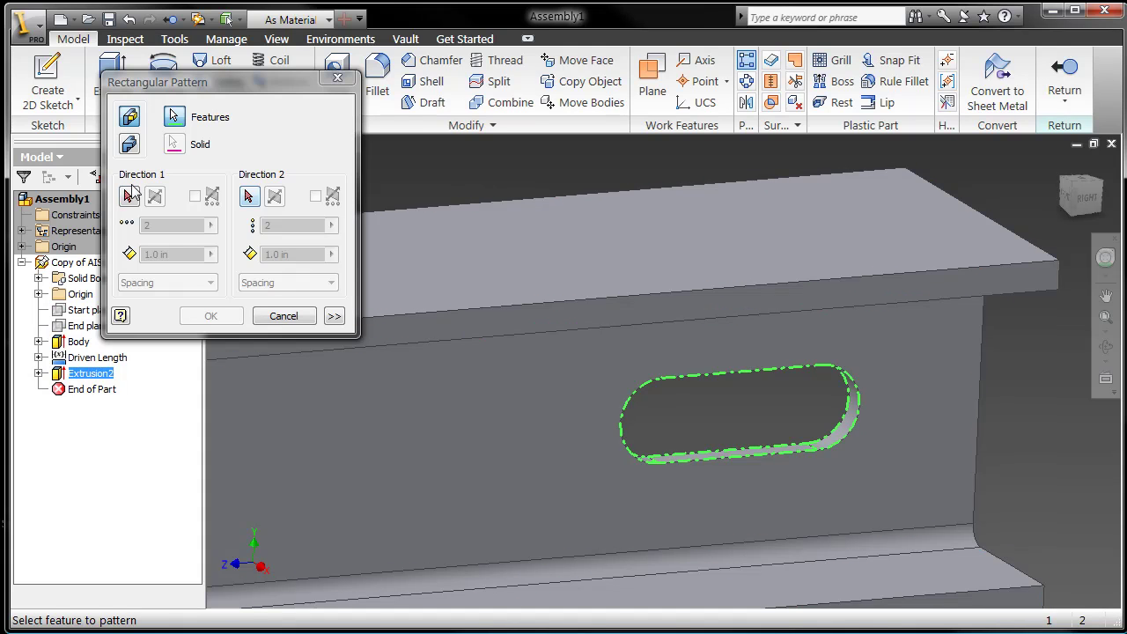
{"action": "left_click", "coordinate": [128, 196]}
{"action": "left_click", "coordinate": [482, 312]}
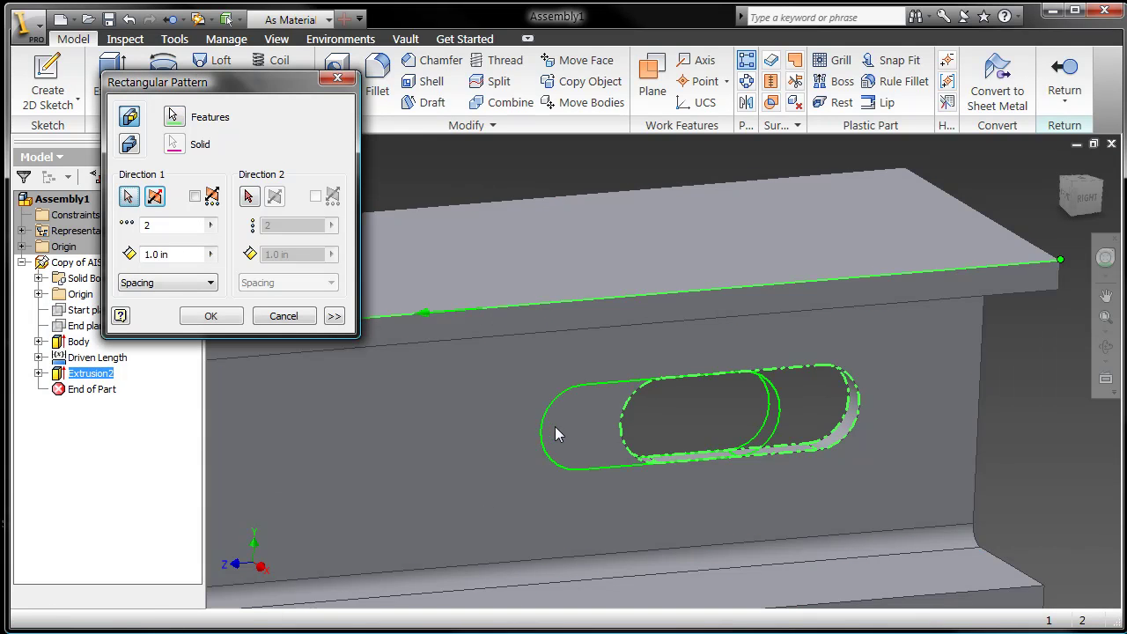
Set the pattern's count to NumCuts and its spacing to CutSpacing, and create the pattern along the beam.
{"action": "scroll", "coordinate": [559, 440], "scroll_direction": "up", "scroll_amount": 4}
{"action": "middle_click_drag", "start_coordinate": [549, 442], "coordinate": [874, 356]}
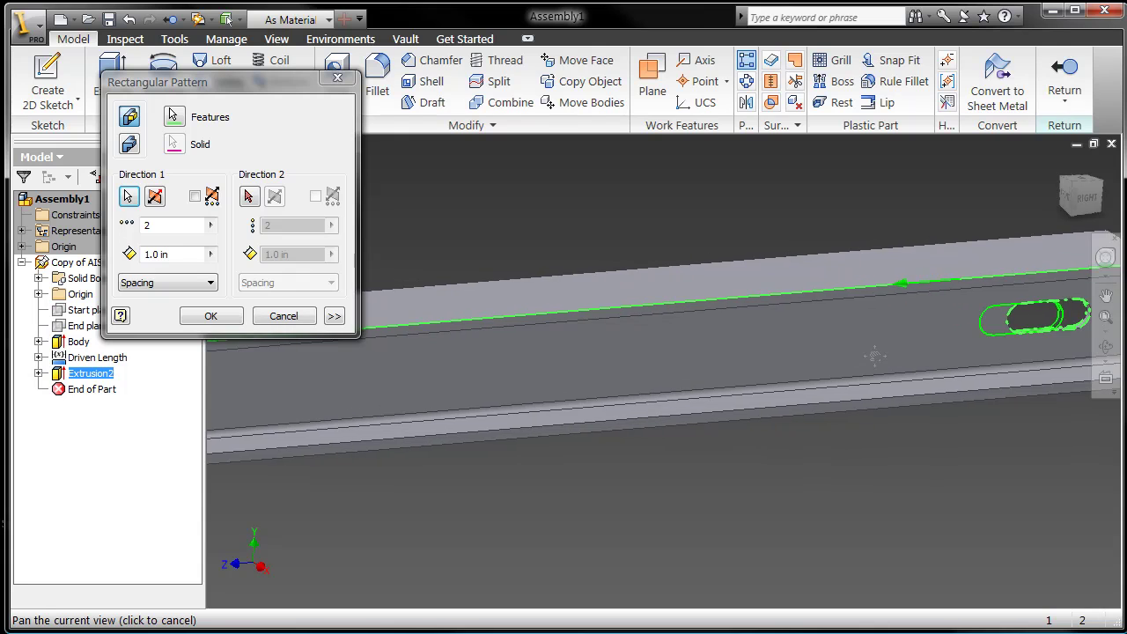
{"action": "scroll", "coordinate": [696, 412], "scroll_direction": "up", "scroll_amount": 3}
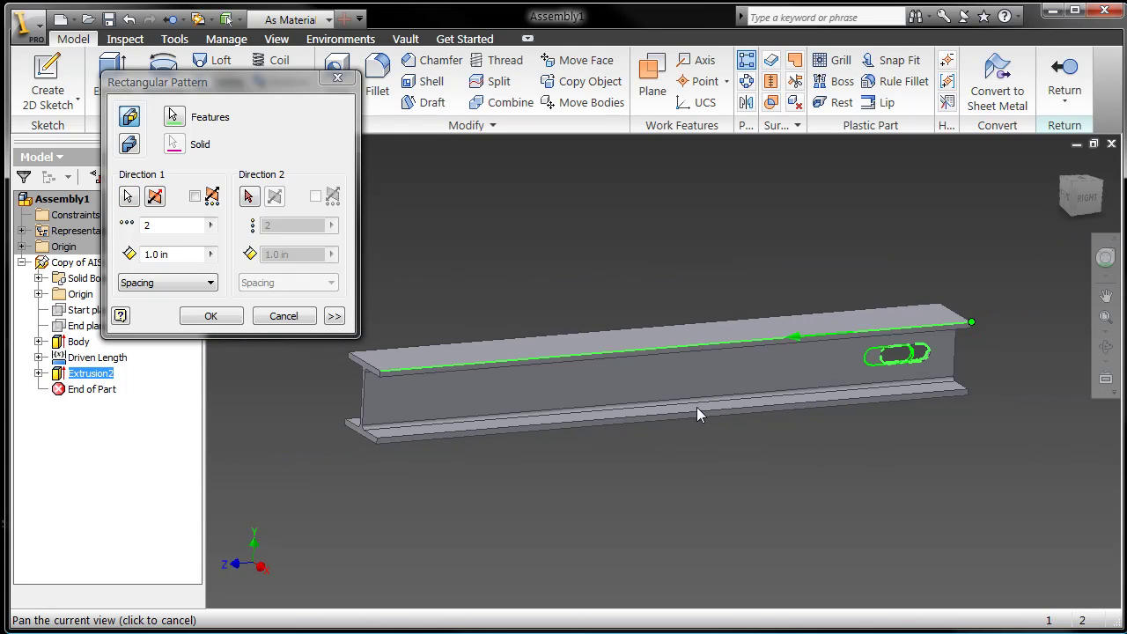
{"action": "left_click", "coordinate": [211, 226]}
{"action": "left_click", "coordinate": [251, 282]}
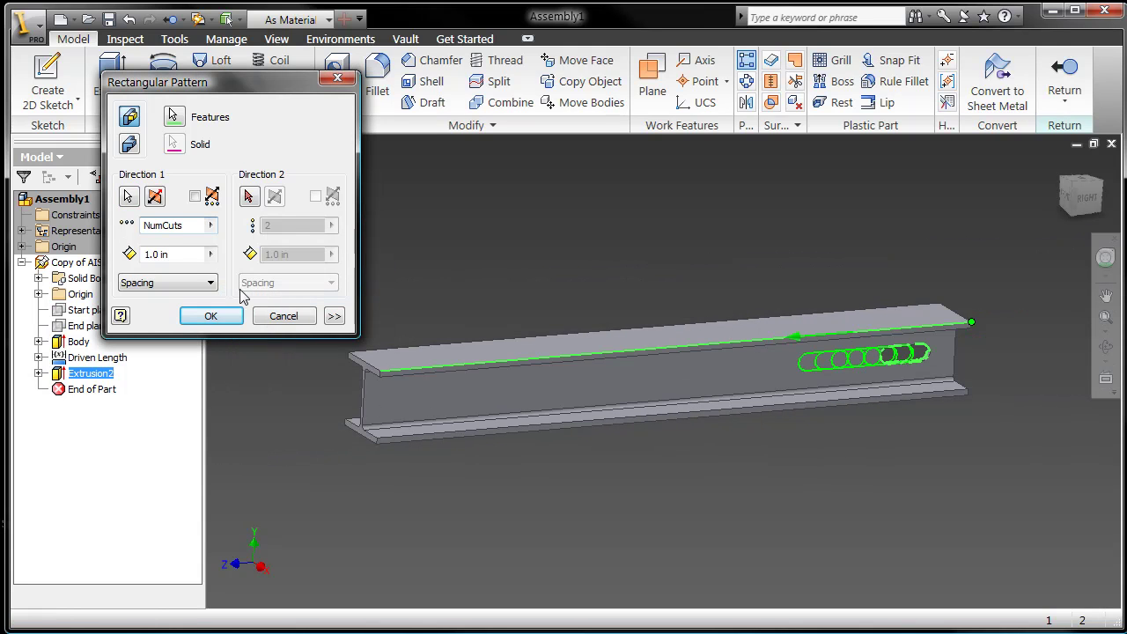
{"action": "left_click", "coordinate": [210, 254]}
{"action": "left_click", "coordinate": [248, 324]}
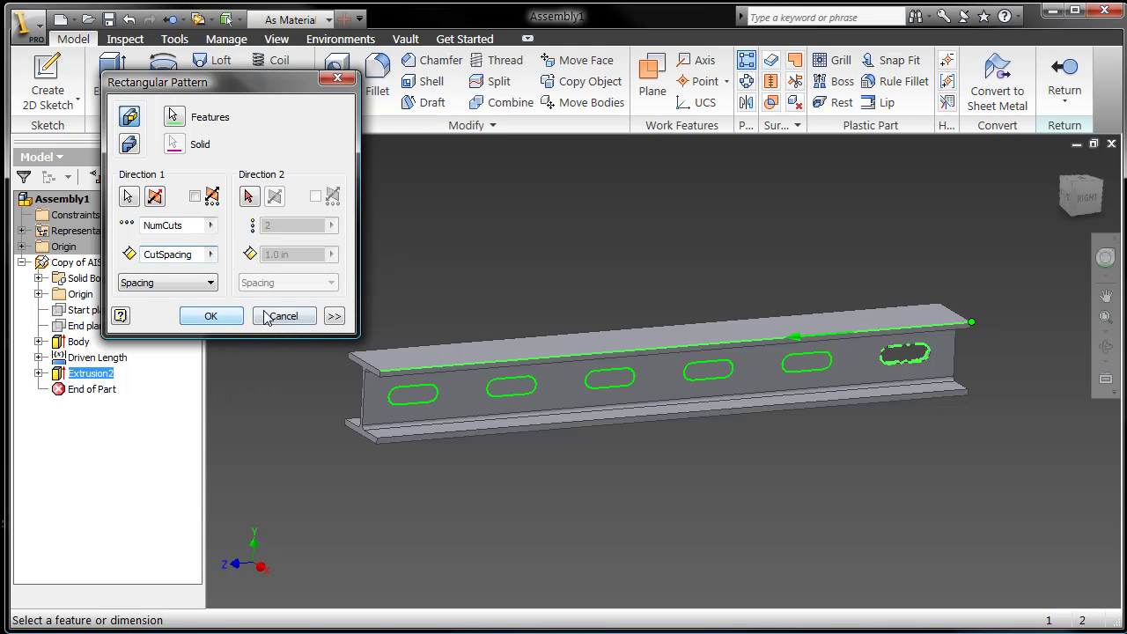
{"action": "left_click", "coordinate": [218, 316]}
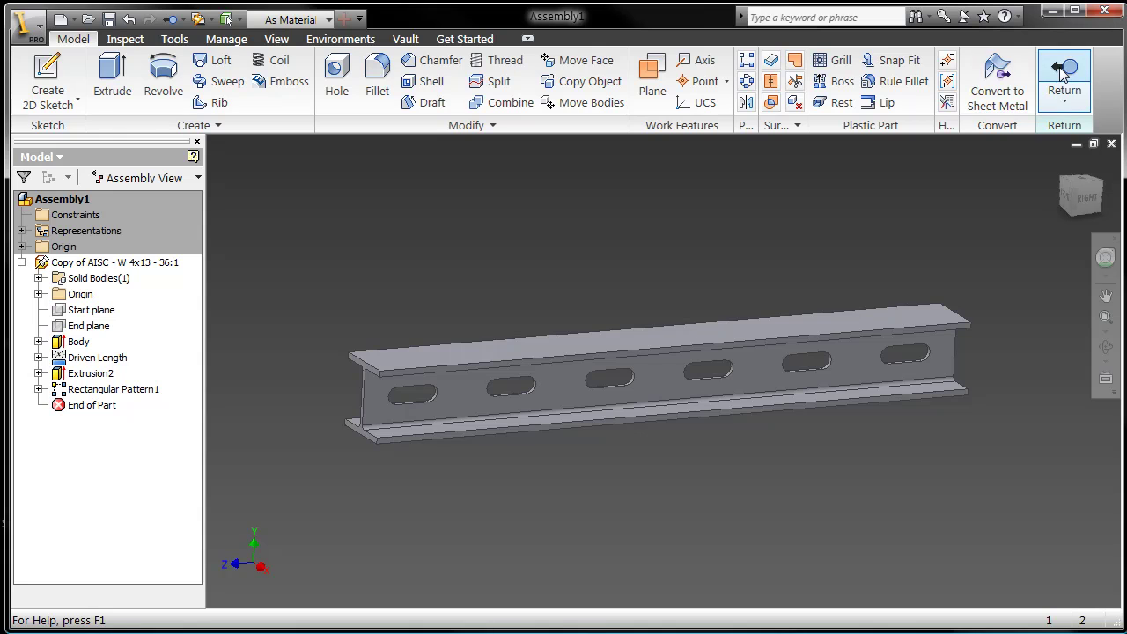
Return to the assembly and change the beam's length to 48 in through Change Size.
{"action": "left_click", "coordinate": [1063, 75]}
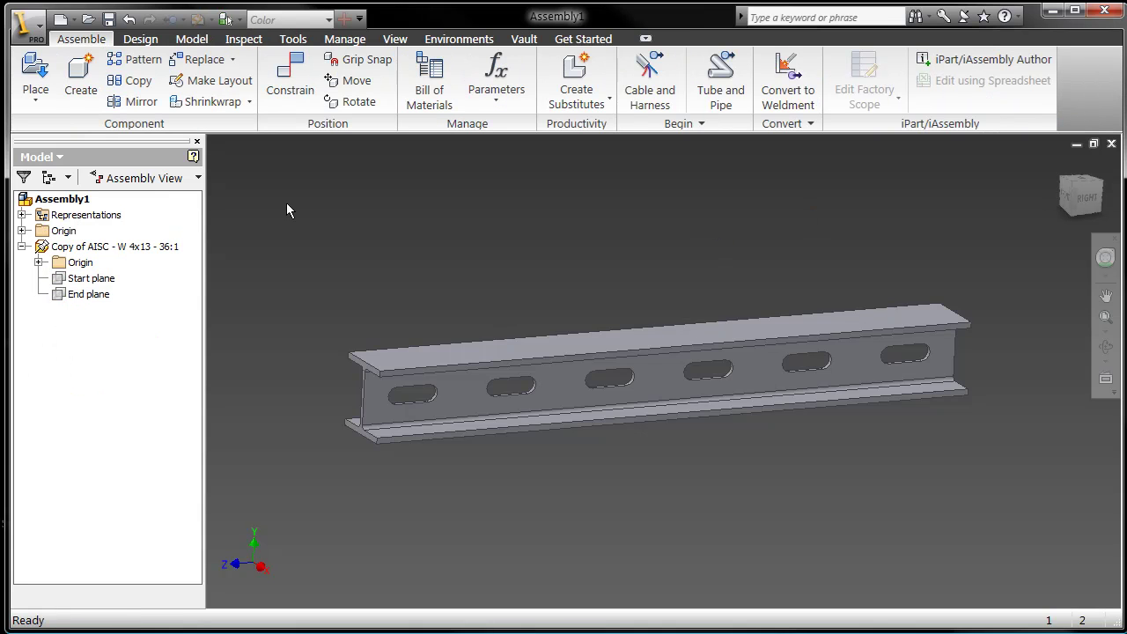
{"action": "right_click", "coordinate": [124, 248]}
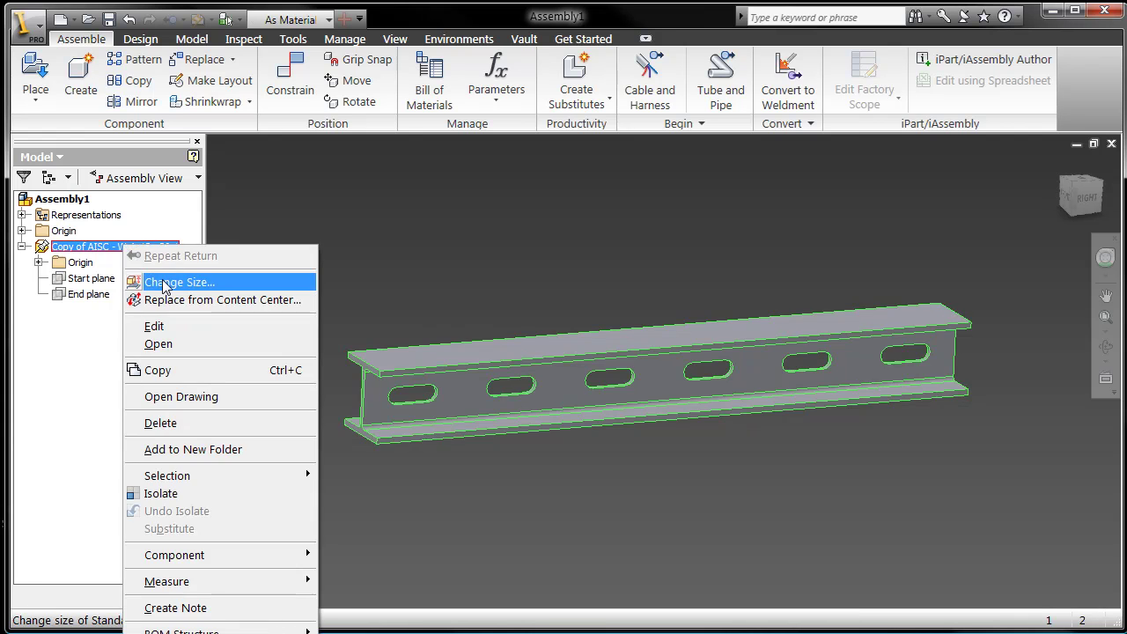
{"action": "left_click", "coordinate": [167, 283]}
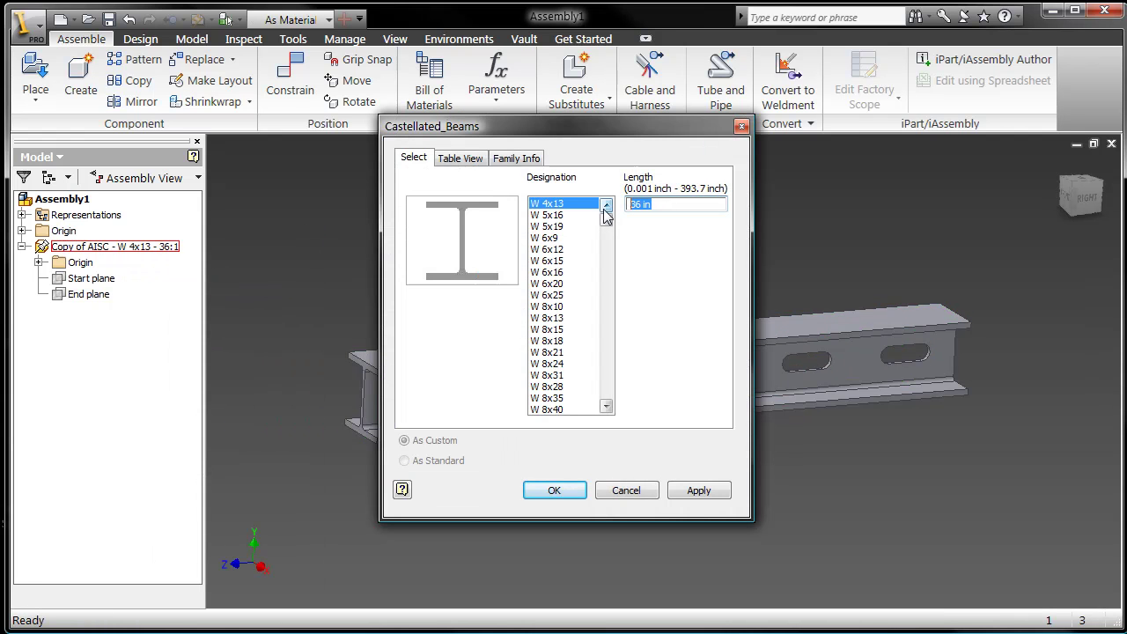
{"action": "type", "text": "48"}
{"action": "key", "text": "Return"}
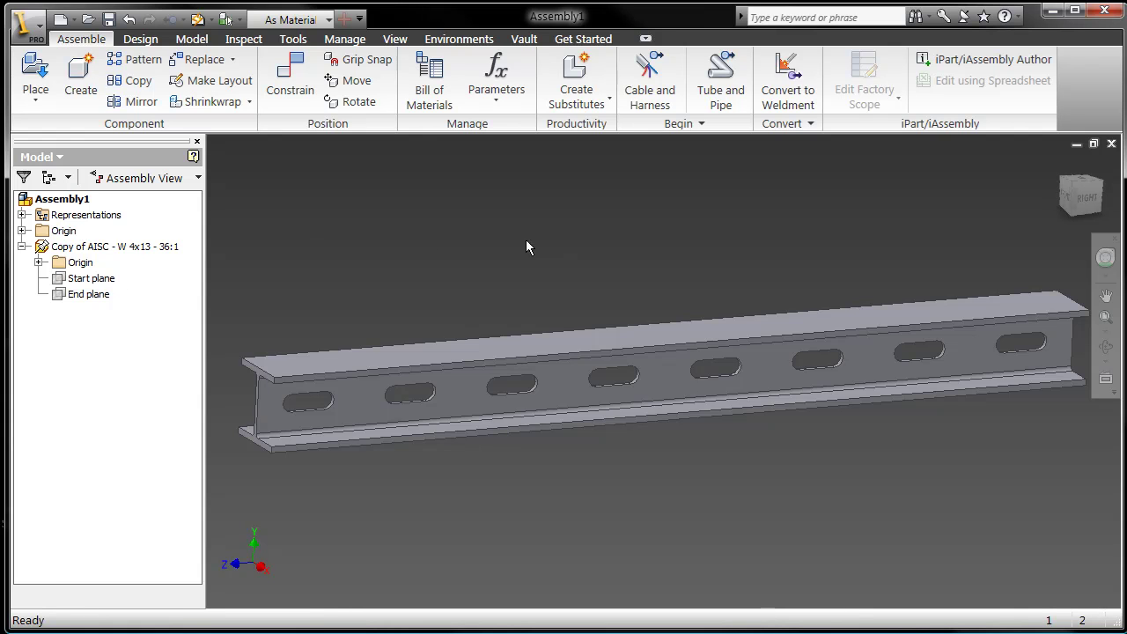
Change the beam's size again, applying a shorter length.
{"action": "left_click", "coordinate": [145, 248]}
{"action": "right_click", "coordinate": [145, 247]}
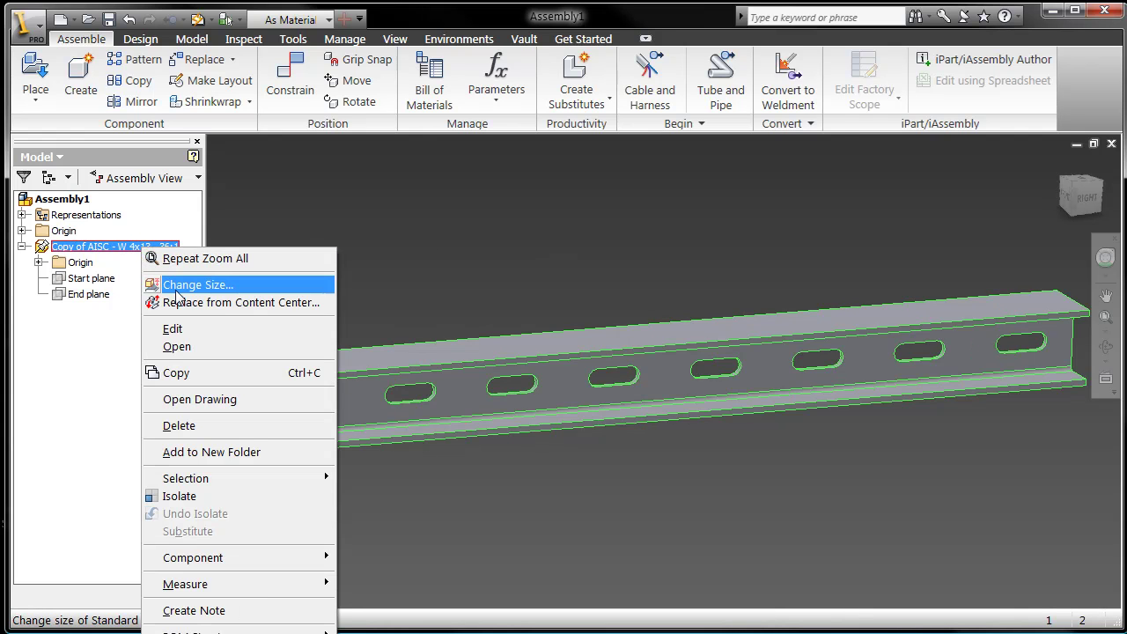
{"action": "left_click", "coordinate": [176, 282]}
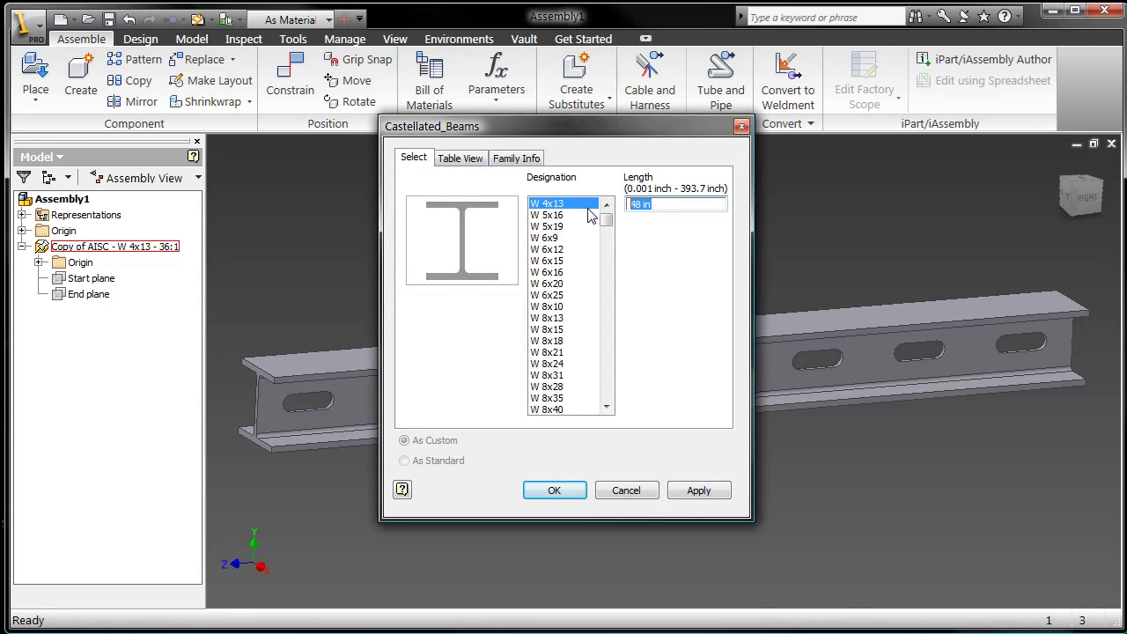
{"action": "key", "text": "Return"}
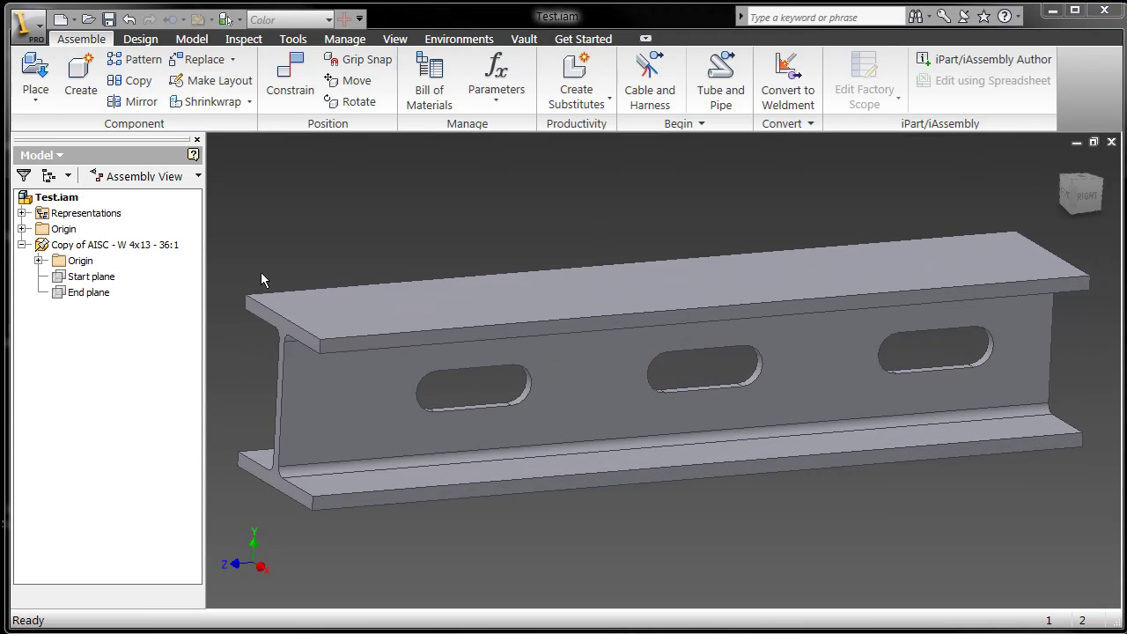
Open the slotted beam for in-place editing and show CustomLibrary in the Content Center Editor.
{"action": "double_click", "coordinate": [56, 247]}
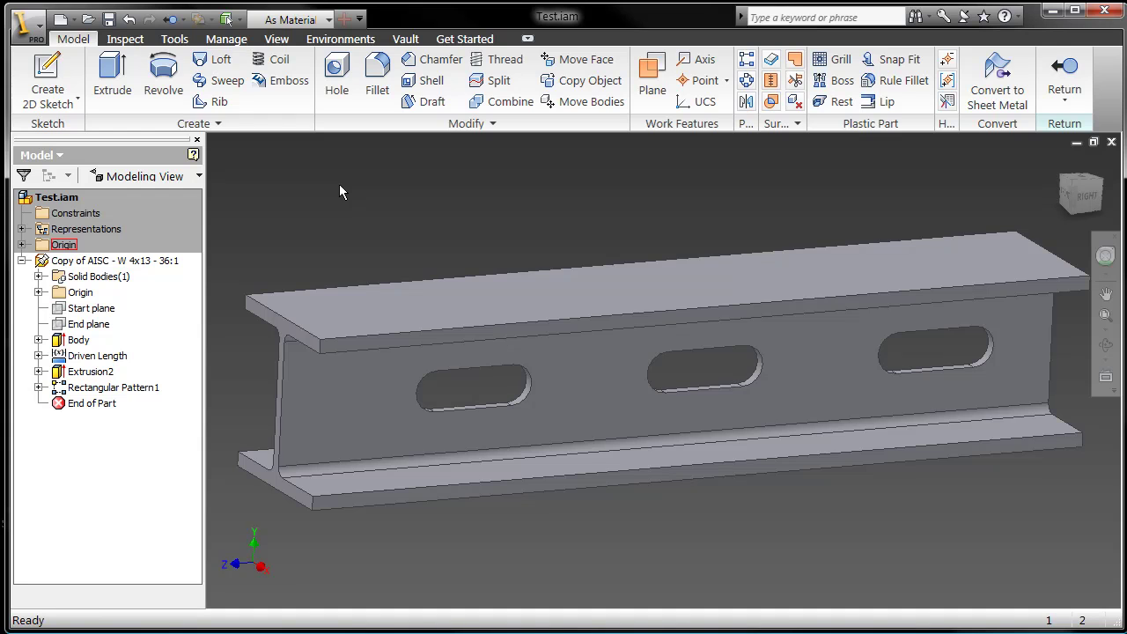
{"action": "left_click", "coordinate": [227, 39]}
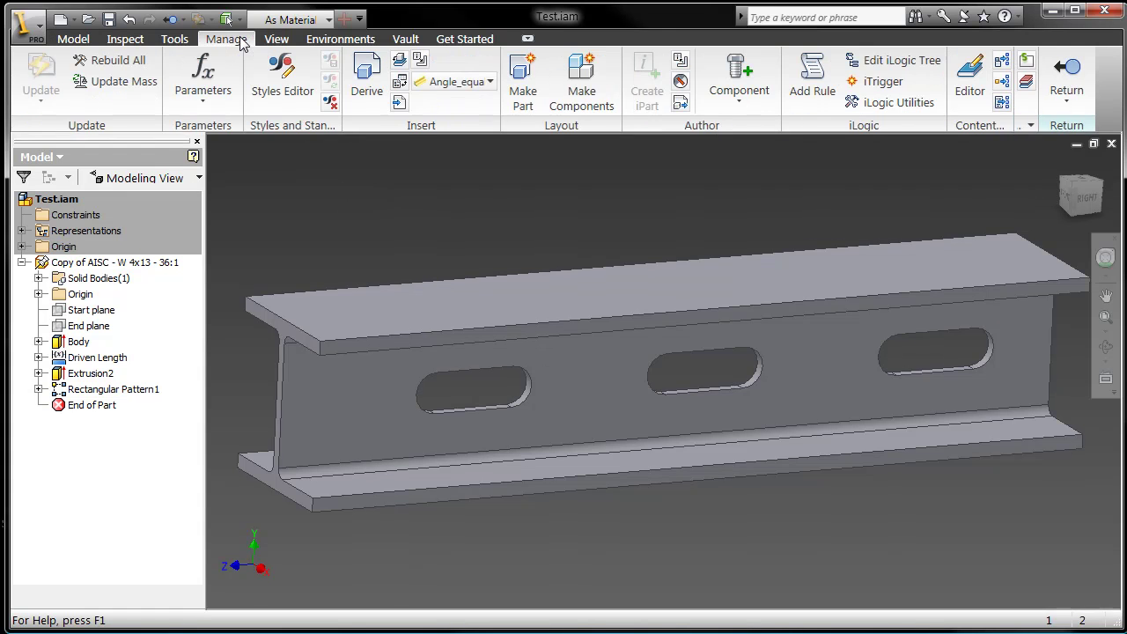
{"action": "left_click", "coordinate": [969, 79]}
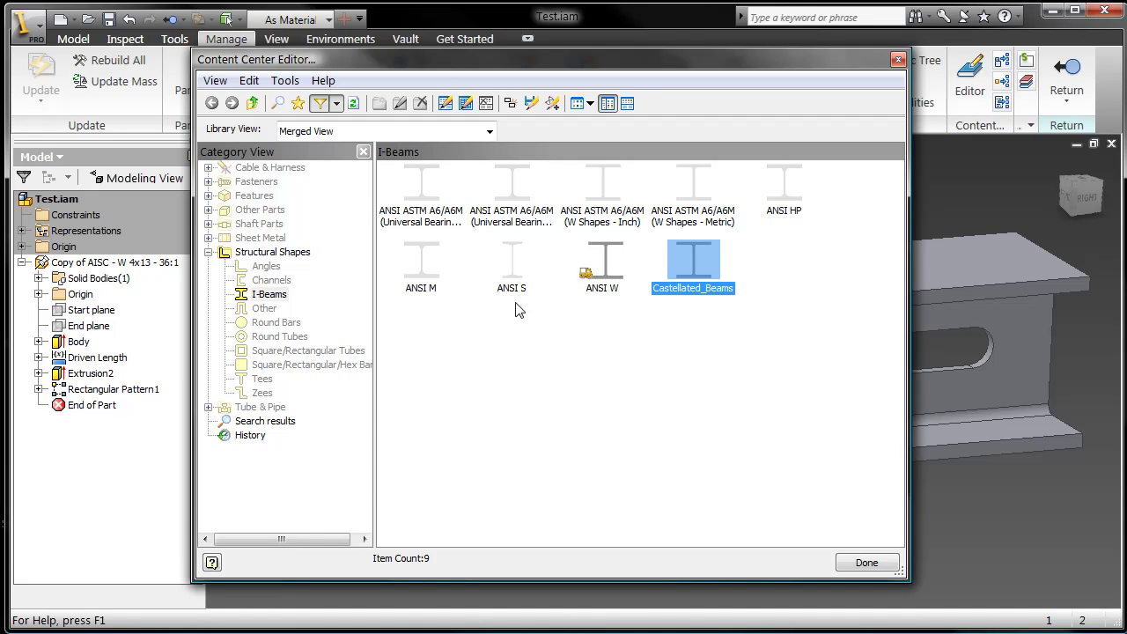
{"action": "left_click", "coordinate": [490, 131]}
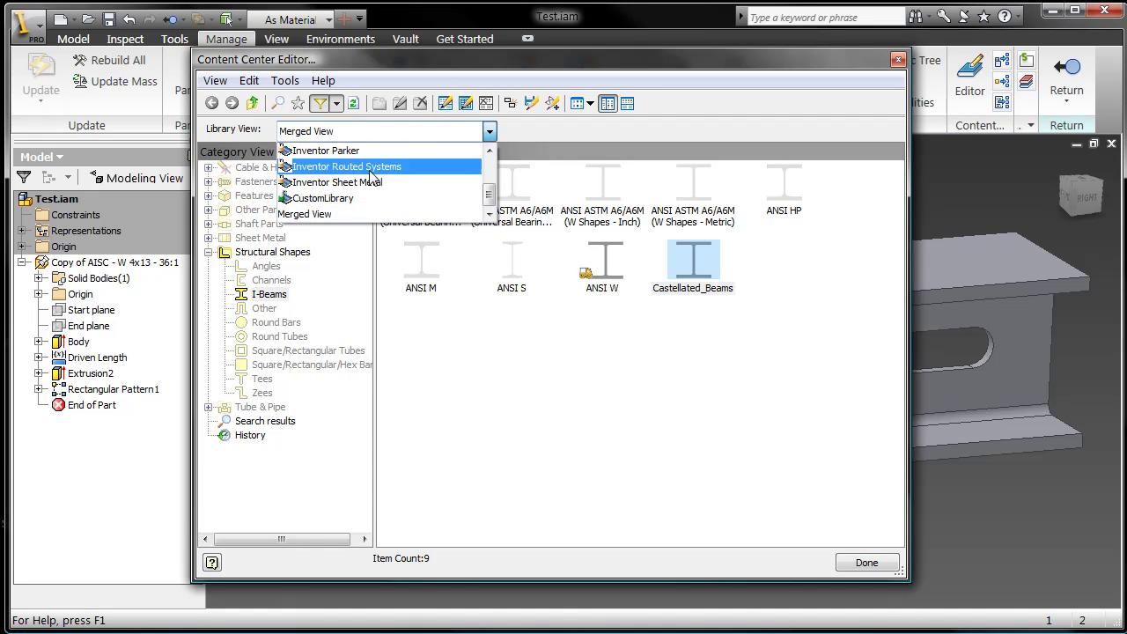
{"action": "left_click", "coordinate": [339, 198]}
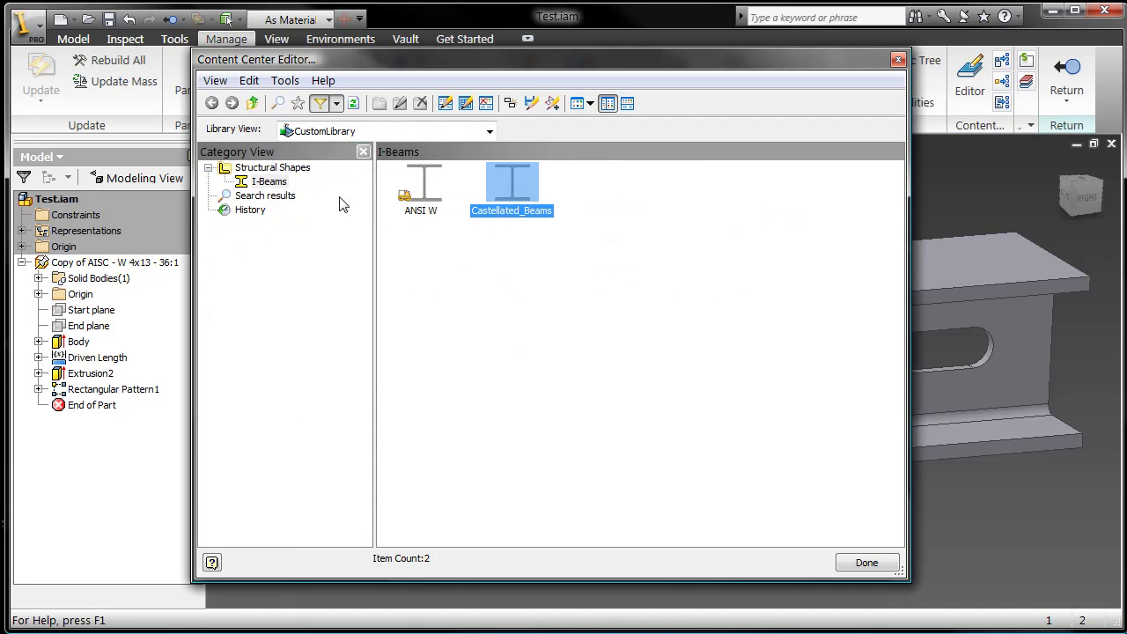
Replace the Castellated_Beams family template with the edited beam part and return to the Test.iam assembly.
{"action": "right_click", "coordinate": [515, 187]}
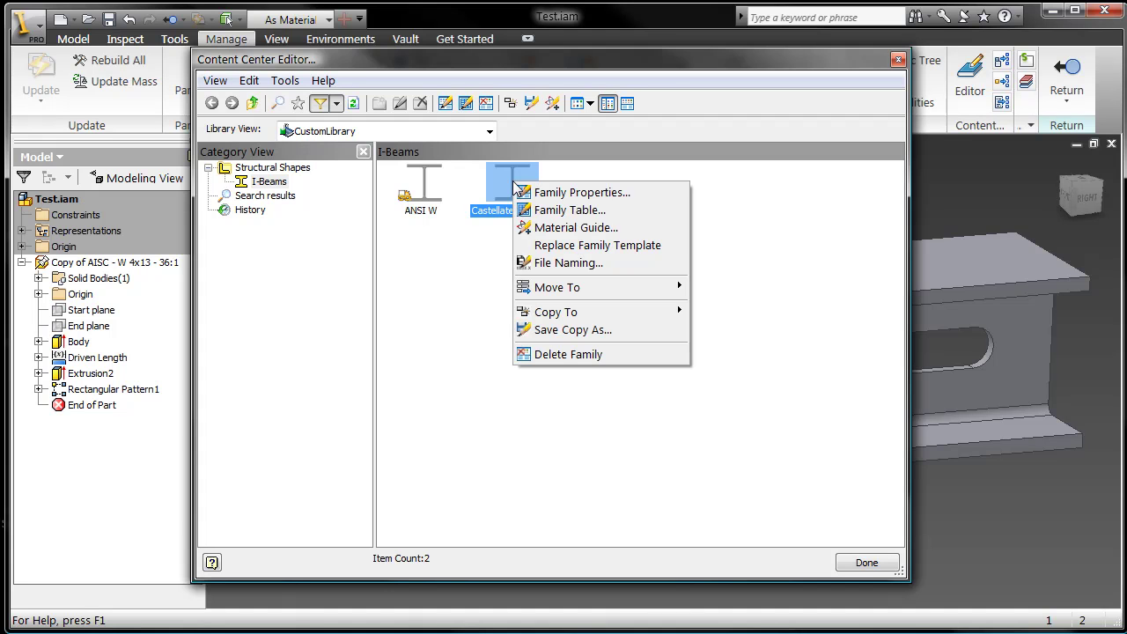
{"action": "left_click", "coordinate": [606, 246]}
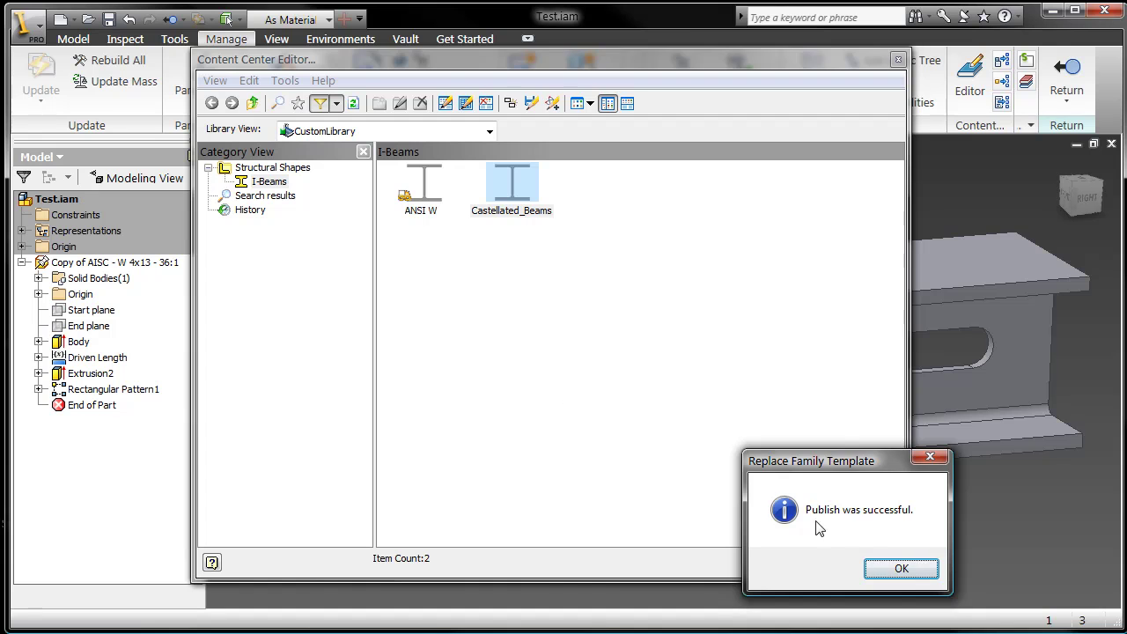
{"action": "left_click", "coordinate": [900, 570]}
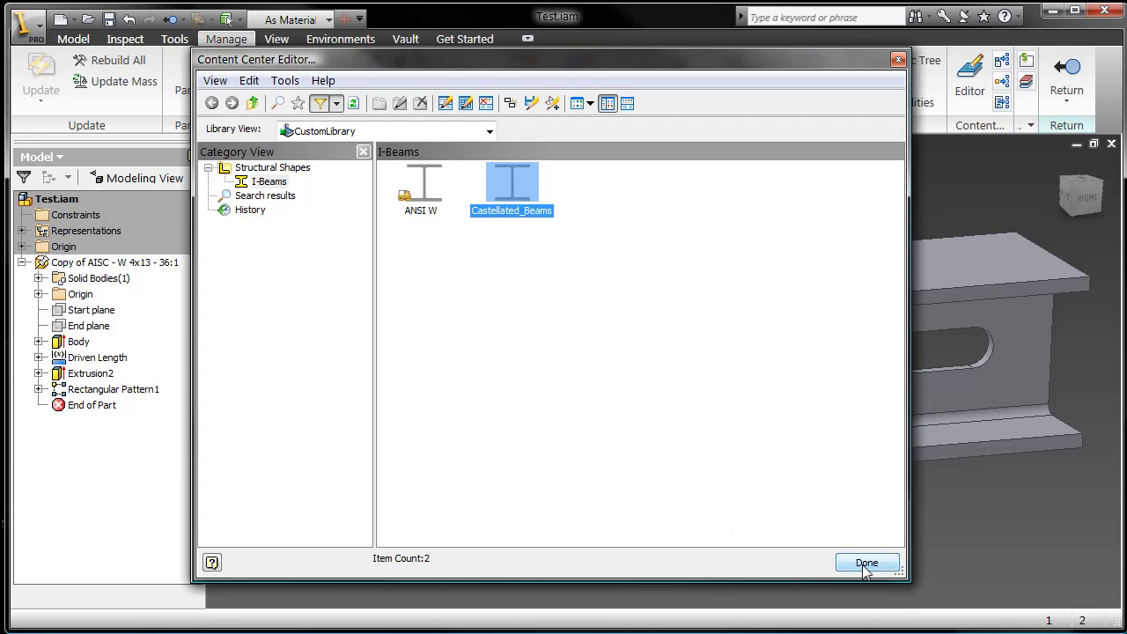
{"action": "left_click", "coordinate": [863, 567]}
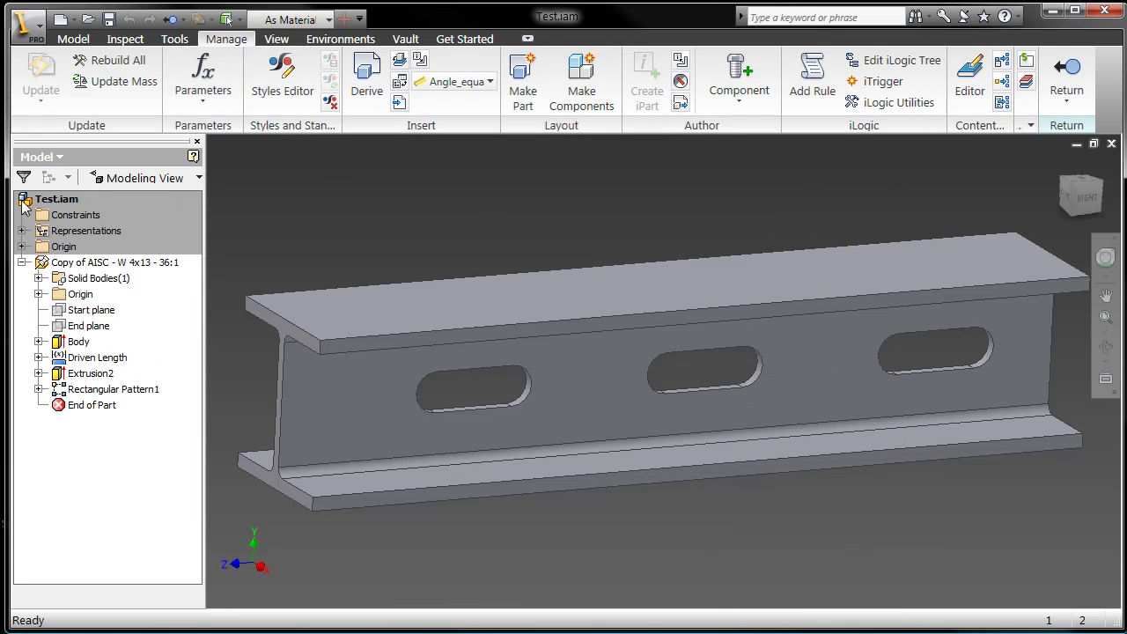
{"action": "double_click", "coordinate": [35, 200]}
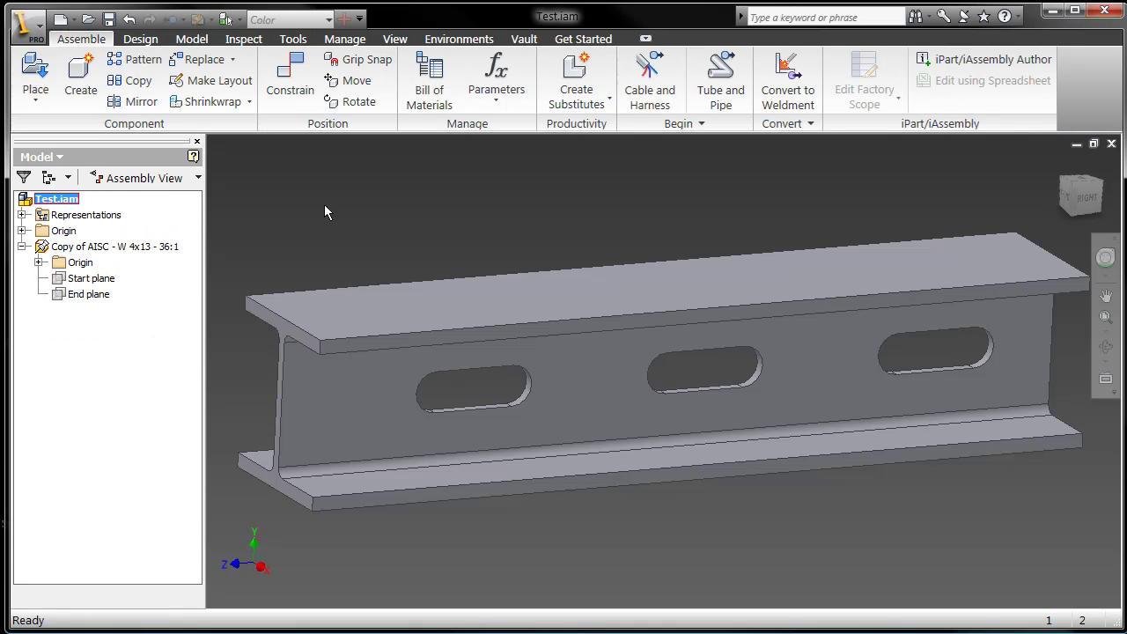
Start placing a Castellated_Beams member from the I-Beams category of the Content Center.
{"action": "scroll", "coordinate": [354, 231], "scroll_direction": "down", "scroll_amount": 5}
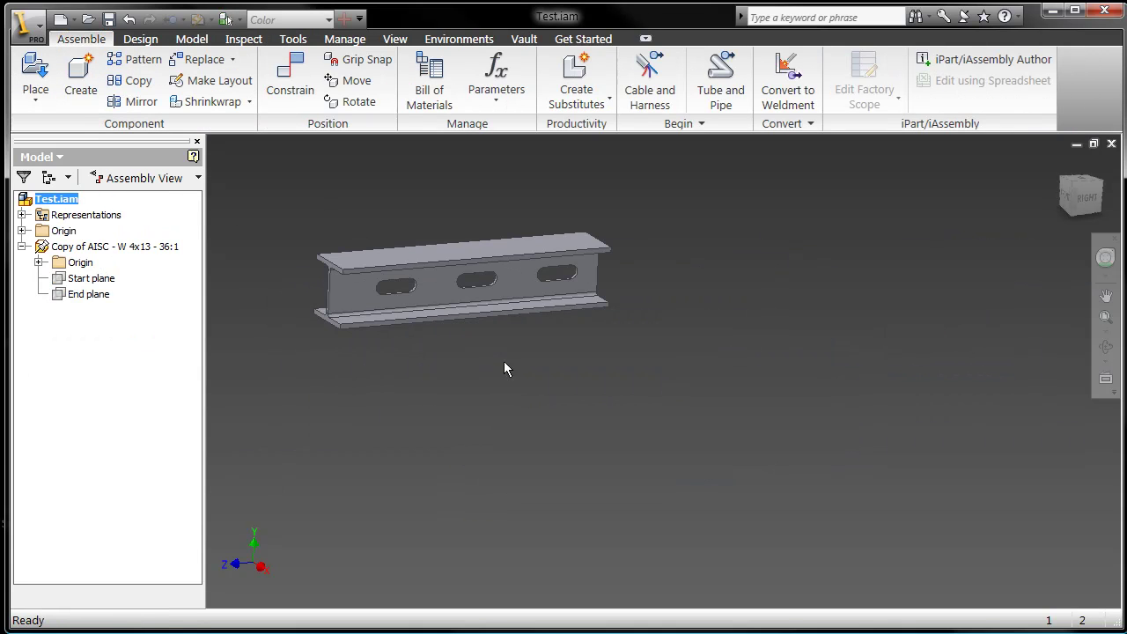
{"action": "middle_click_drag", "start_coordinate": [503, 368], "coordinate": [718, 542]}
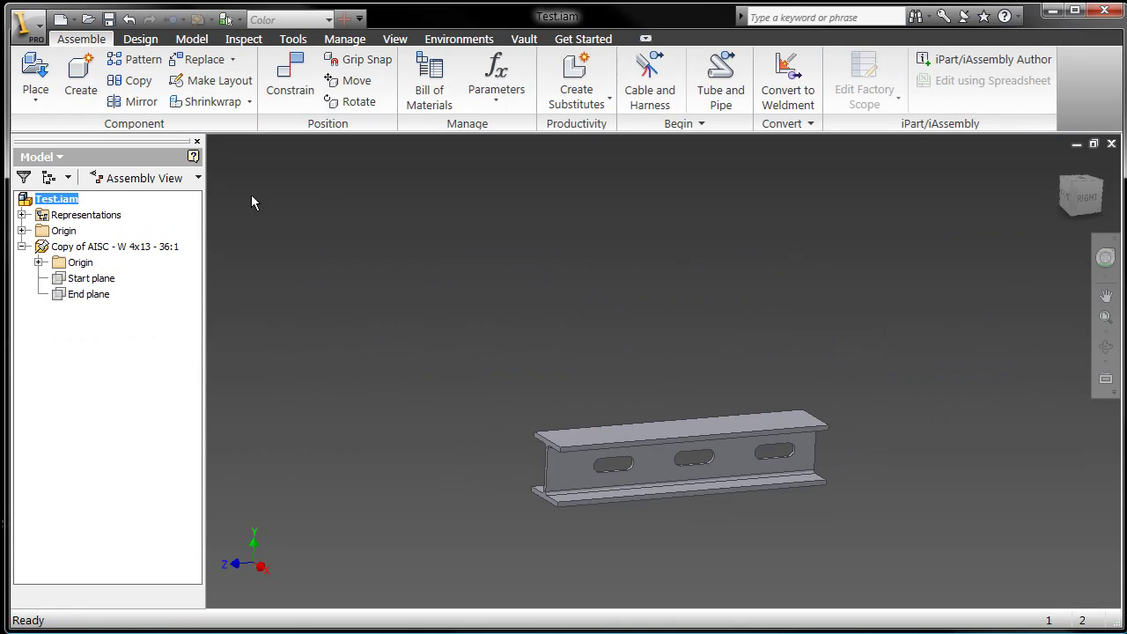
{"action": "left_click", "coordinate": [33, 103]}
{"action": "left_click", "coordinate": [107, 165]}
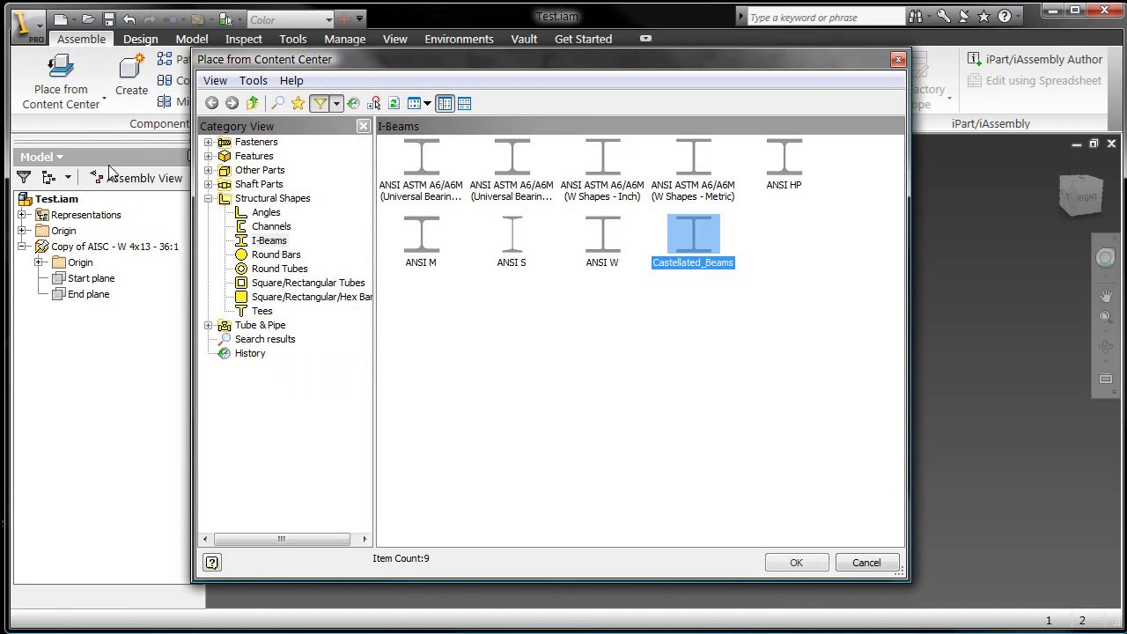
{"action": "double_click", "coordinate": [686, 236]}
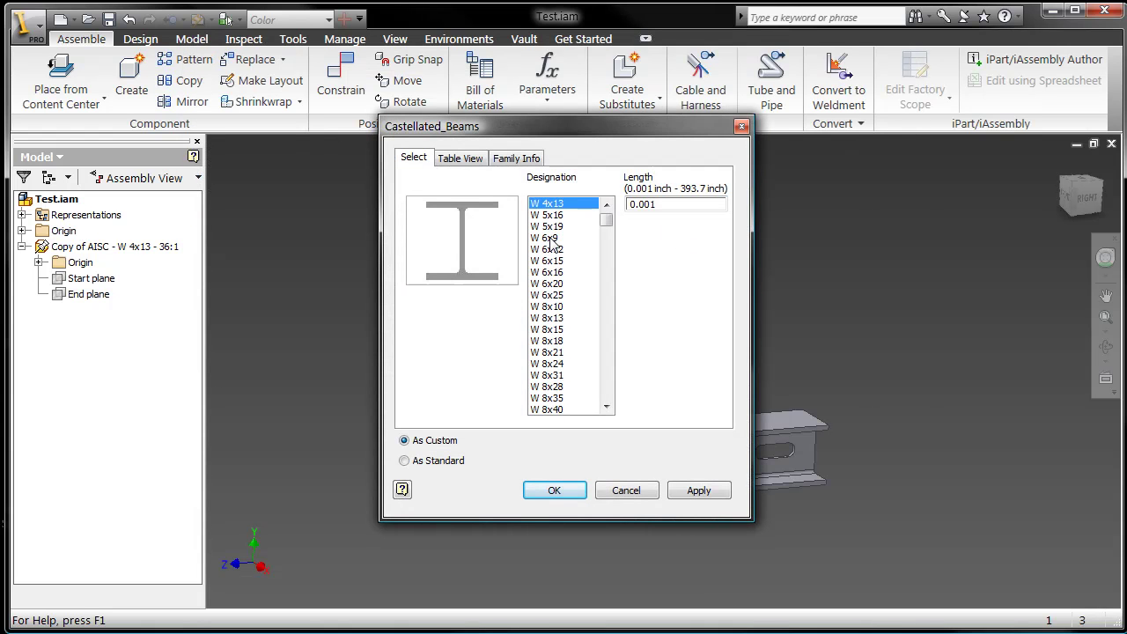
Configure the beam with designation W 6x9 and length 42 in, and save it as Copy of AISC - W 6x9 - 42.ipt.
{"action": "left_click", "coordinate": [549, 239]}
{"action": "left_click_drag", "start_coordinate": [657, 204], "coordinate": [617, 201]}
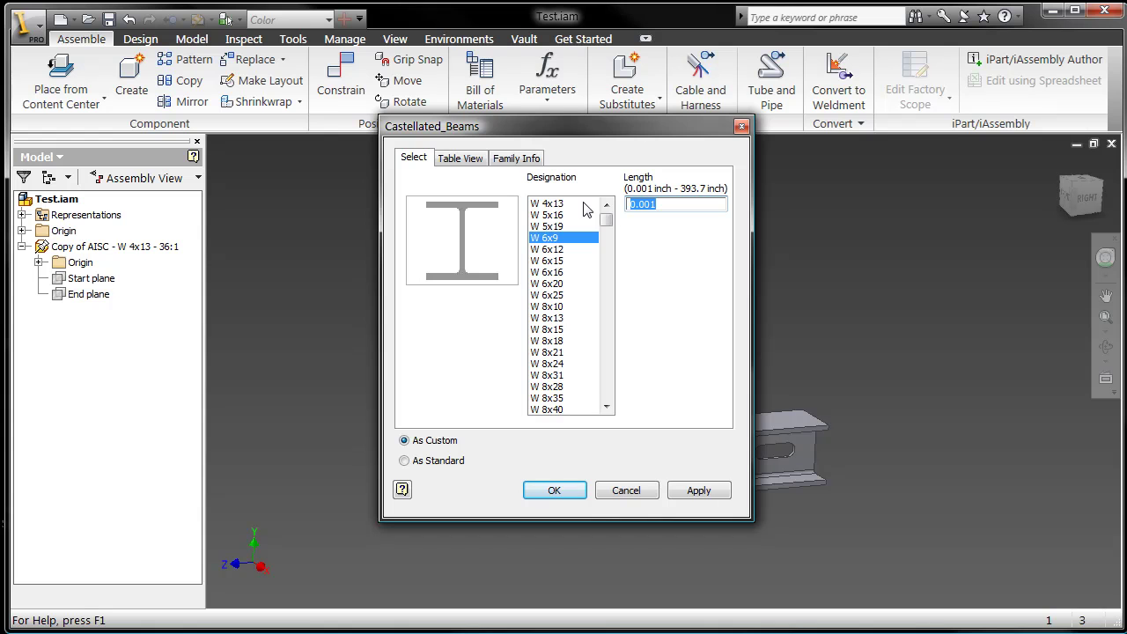
{"action": "type", "text": "42"}
{"action": "left_click", "coordinate": [555, 489]}
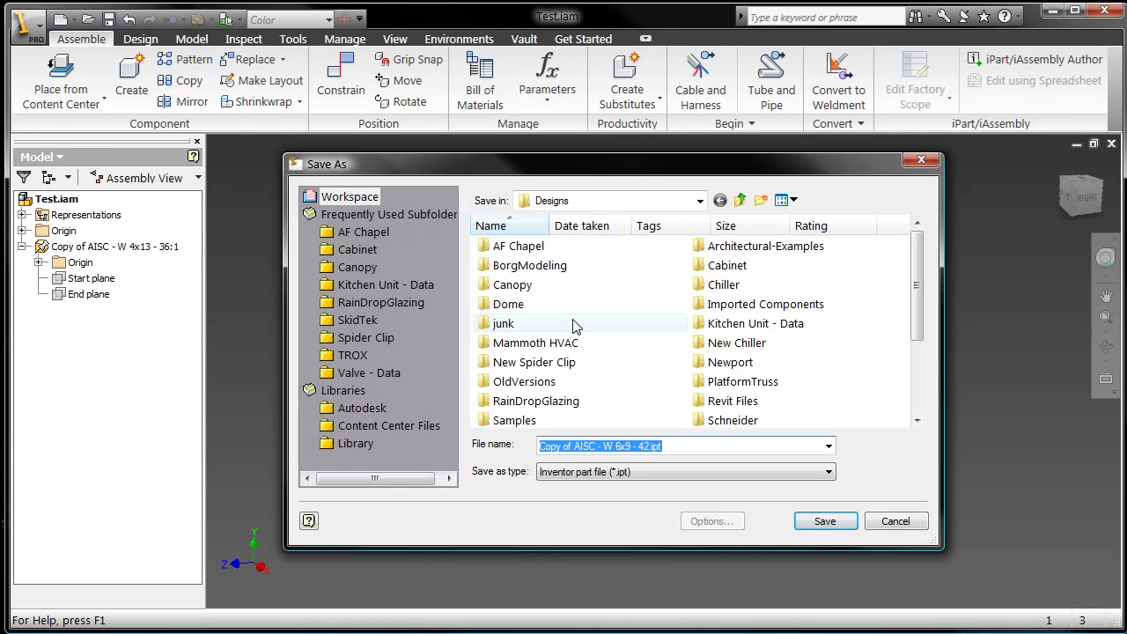
{"action": "left_click", "coordinate": [826, 521]}
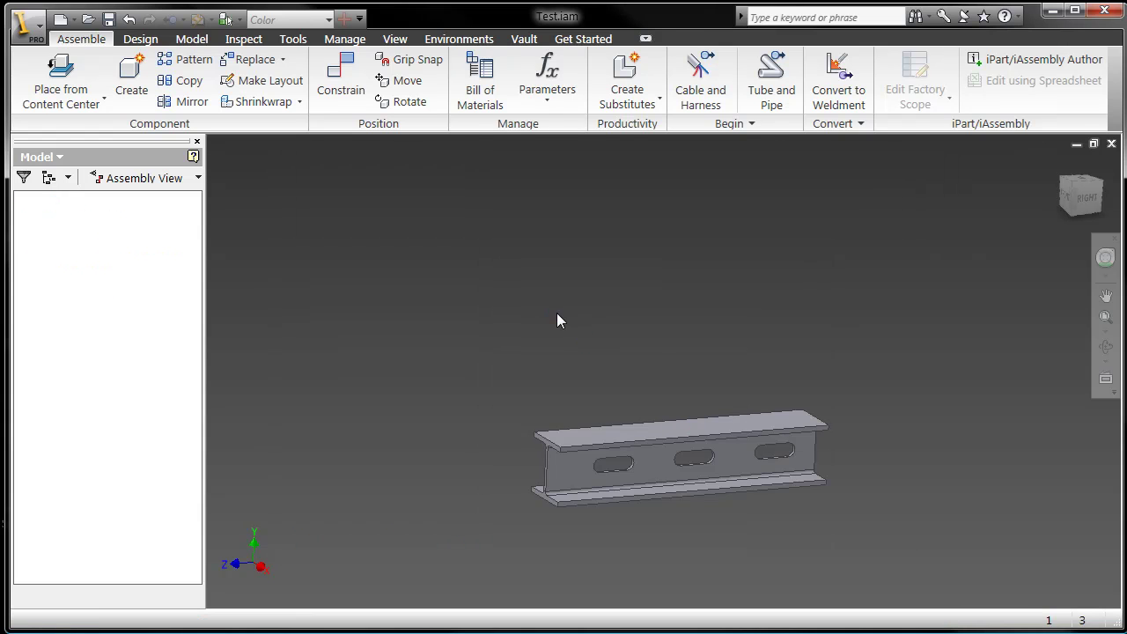
Place a single instance of the W 6x9 castellated beam above the existing W 4x13 beam.
{"action": "left_click", "coordinate": [576, 297]}
{"action": "right_click", "coordinate": [504, 213]}
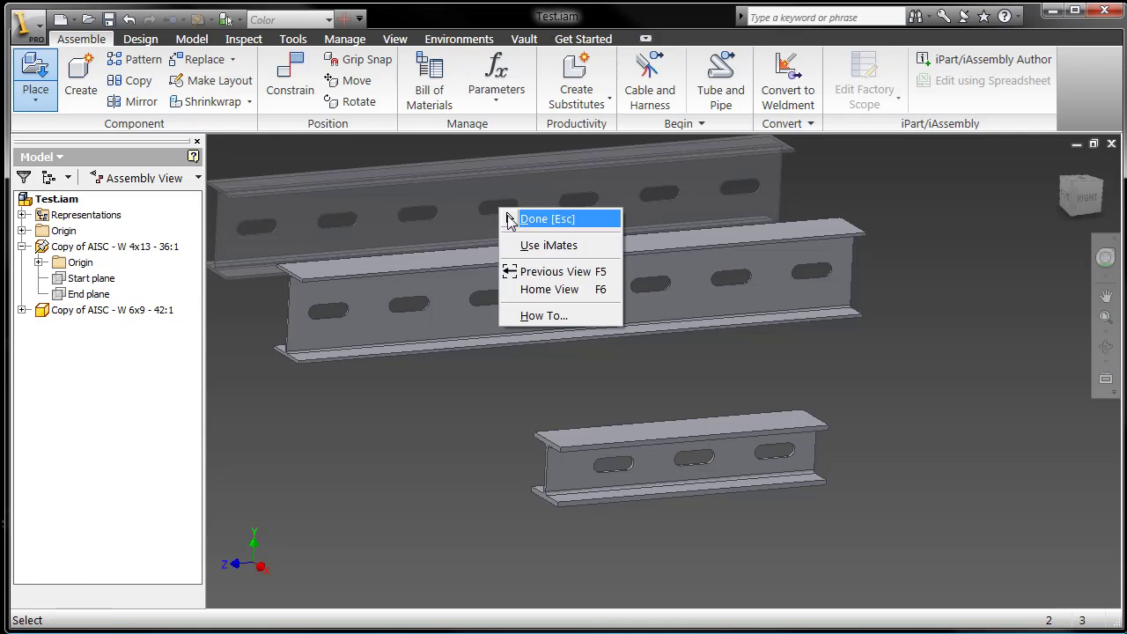
{"action": "left_click", "coordinate": [508, 222]}
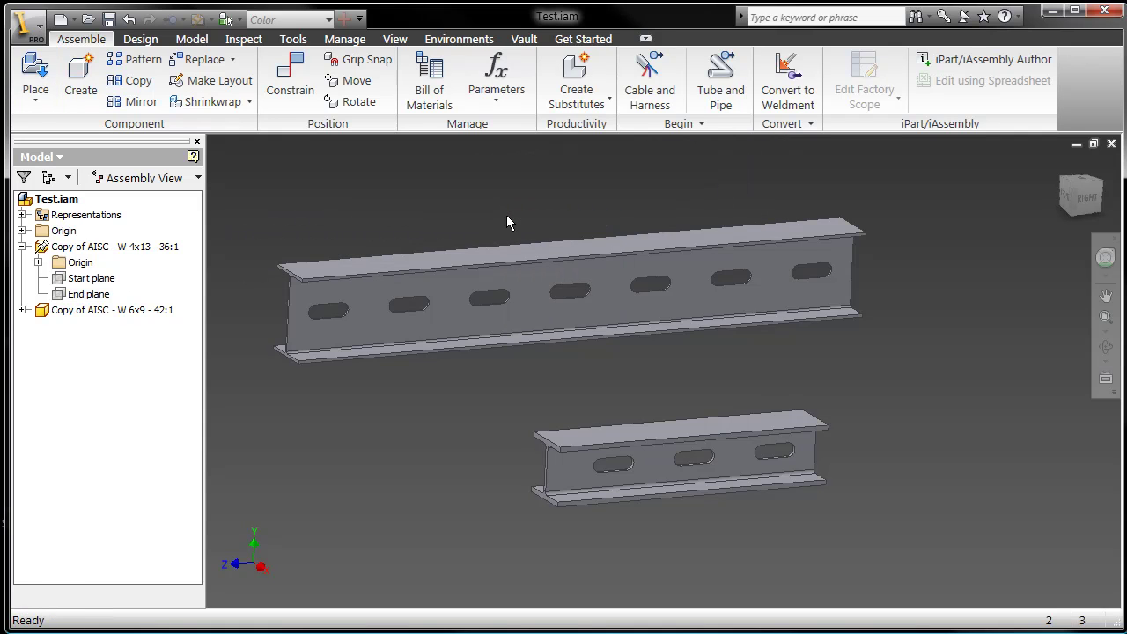
Delete both the W 4x13 and W 6x9 beams from the assembly.
{"action": "left_click", "coordinate": [73, 251]}
{"action": "left_click", "coordinate": [73, 310], "text": "ctrl"}
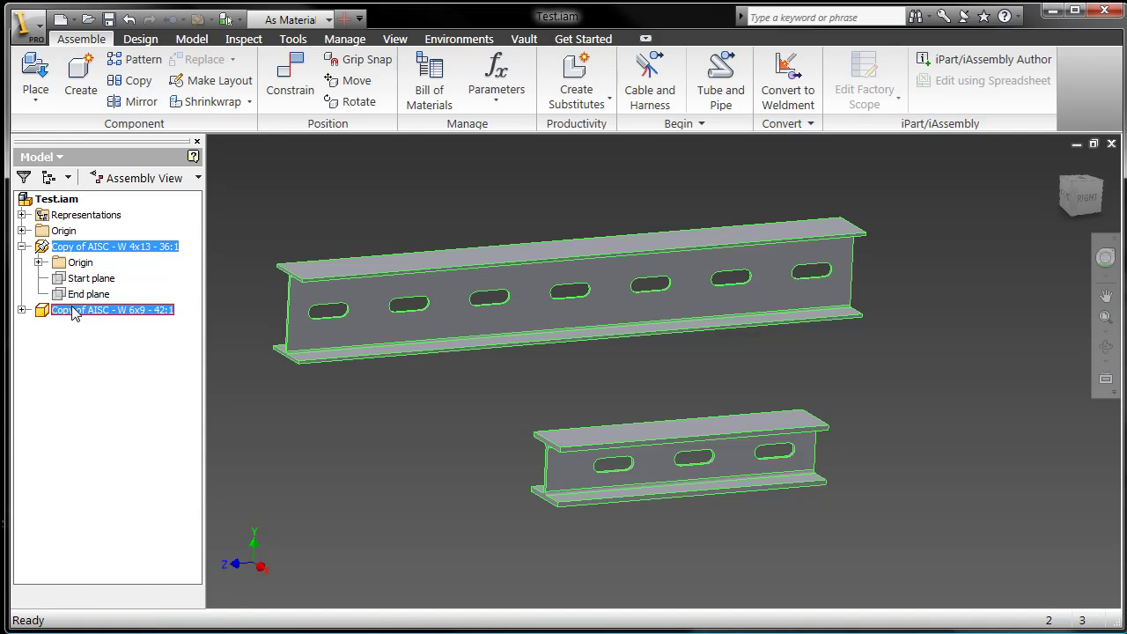
{"action": "right_click", "coordinate": [73, 311]}
{"action": "left_click", "coordinate": [115, 369]}
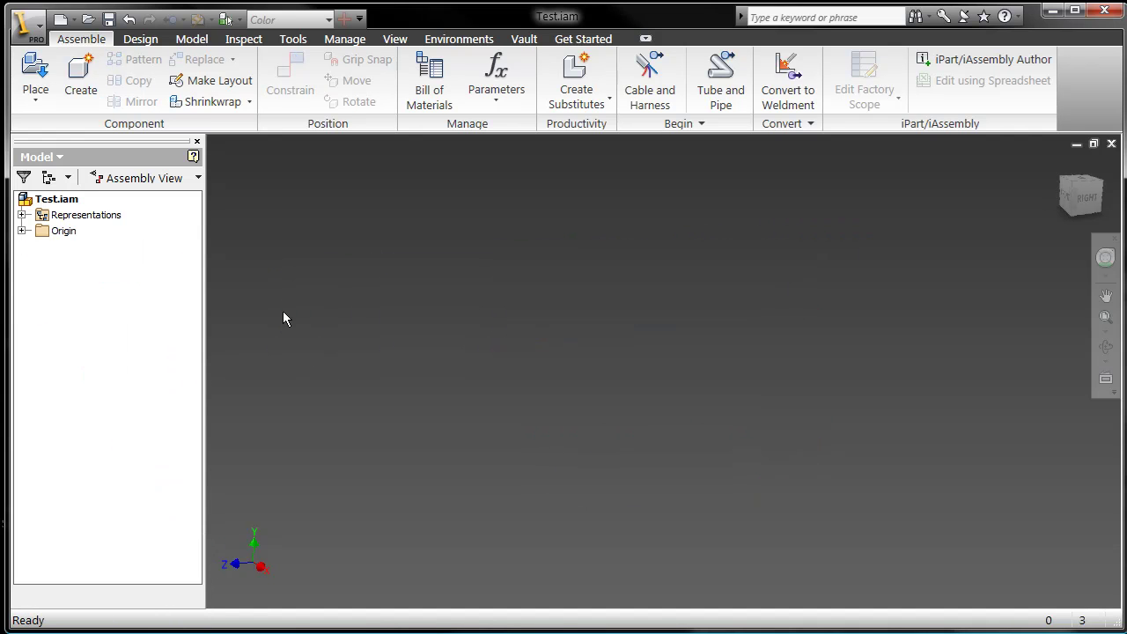
Create an in-place part named Box from Standard.ipt, positioned on the assembly's XZ Plane.
{"action": "right_click", "coordinate": [373, 272]}
{"action": "left_click", "coordinate": [454, 620]}
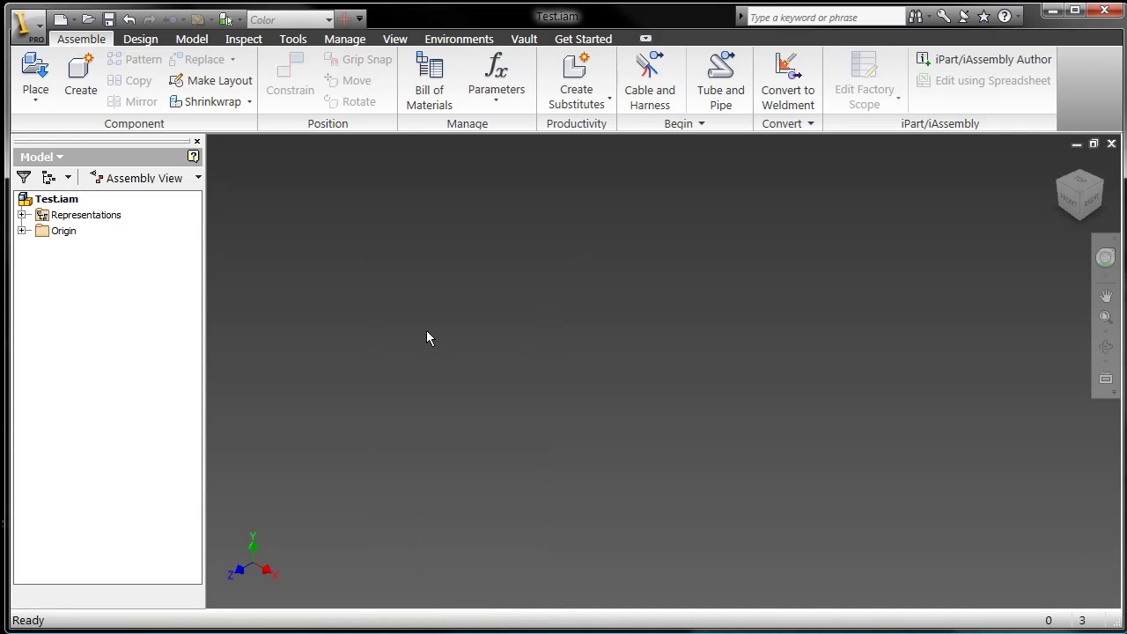
{"action": "left_click", "coordinate": [80, 79]}
{"action": "type", "text": "Box"}
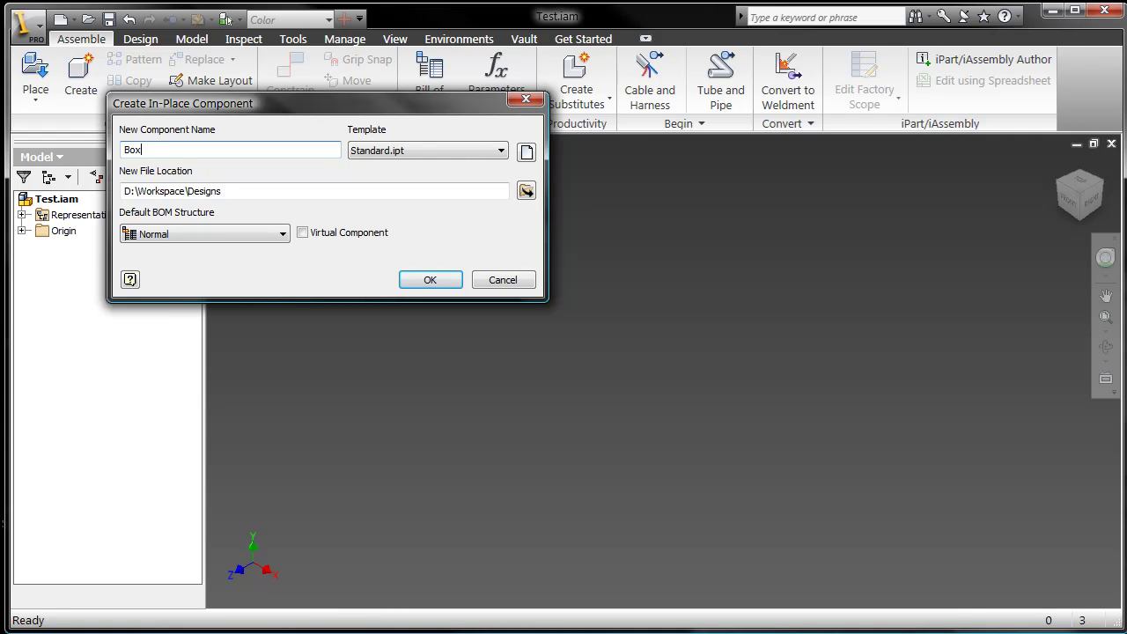
{"action": "key", "text": "Return"}
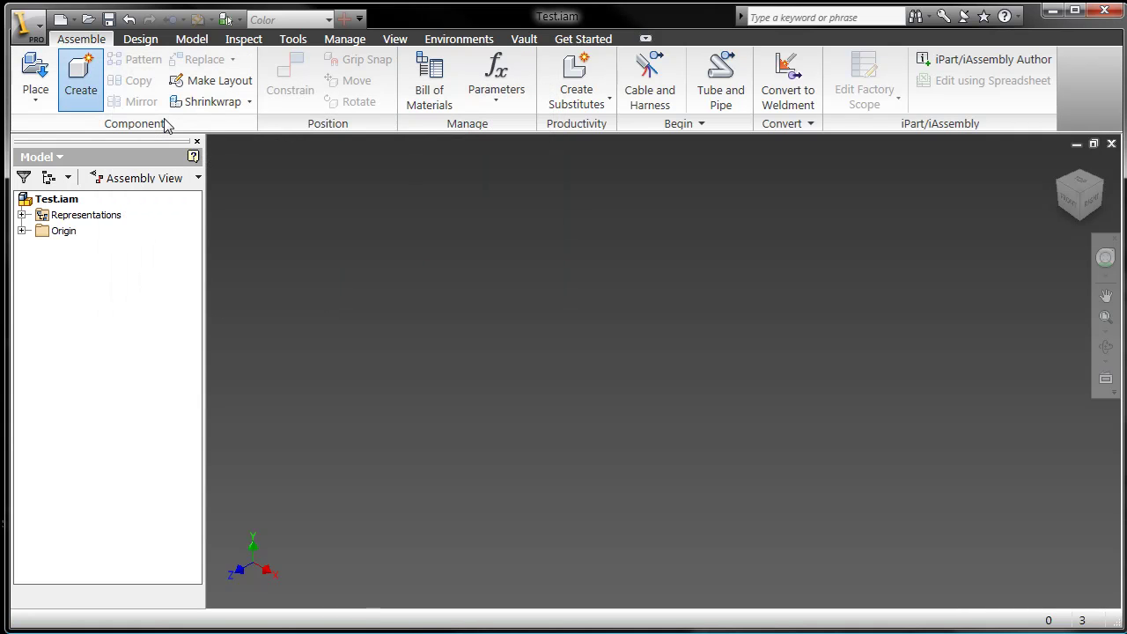
{"action": "left_click", "coordinate": [22, 230]}
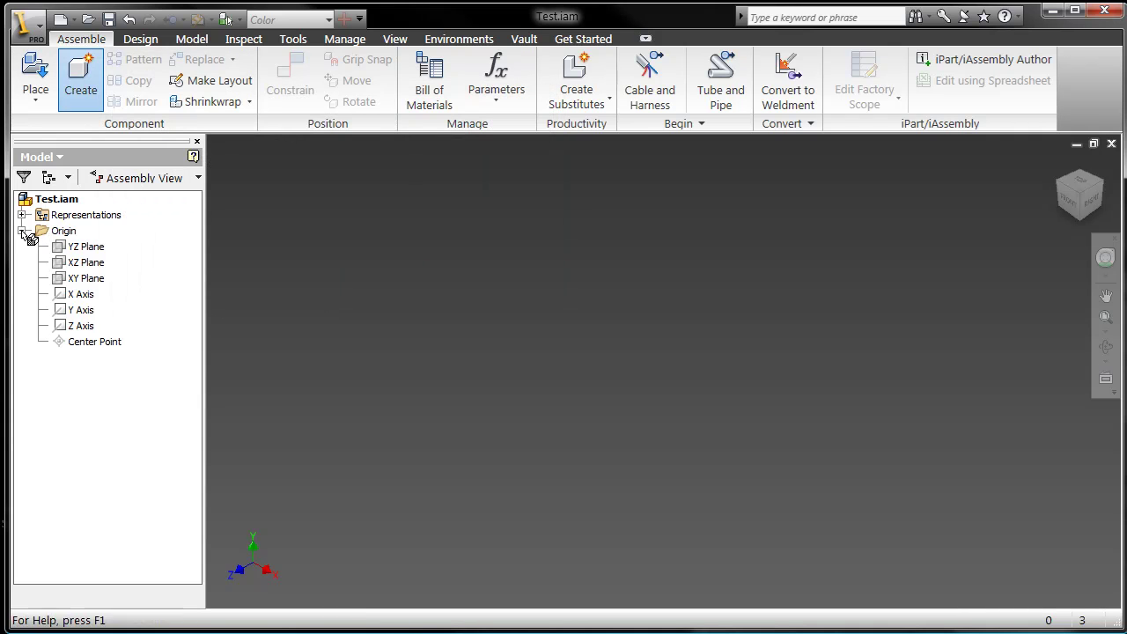
{"action": "left_click", "coordinate": [75, 264]}
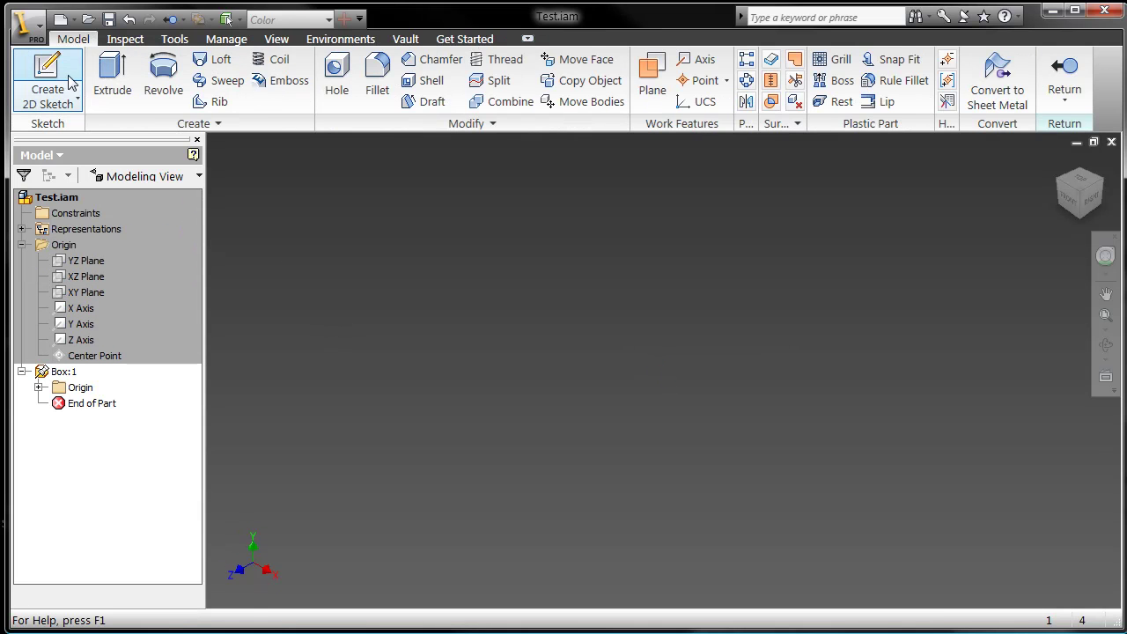
Start a new 2D sketch on the Box part's XY Plane.
{"action": "left_click", "coordinate": [47, 78]}
{"action": "left_click", "coordinate": [39, 388]}
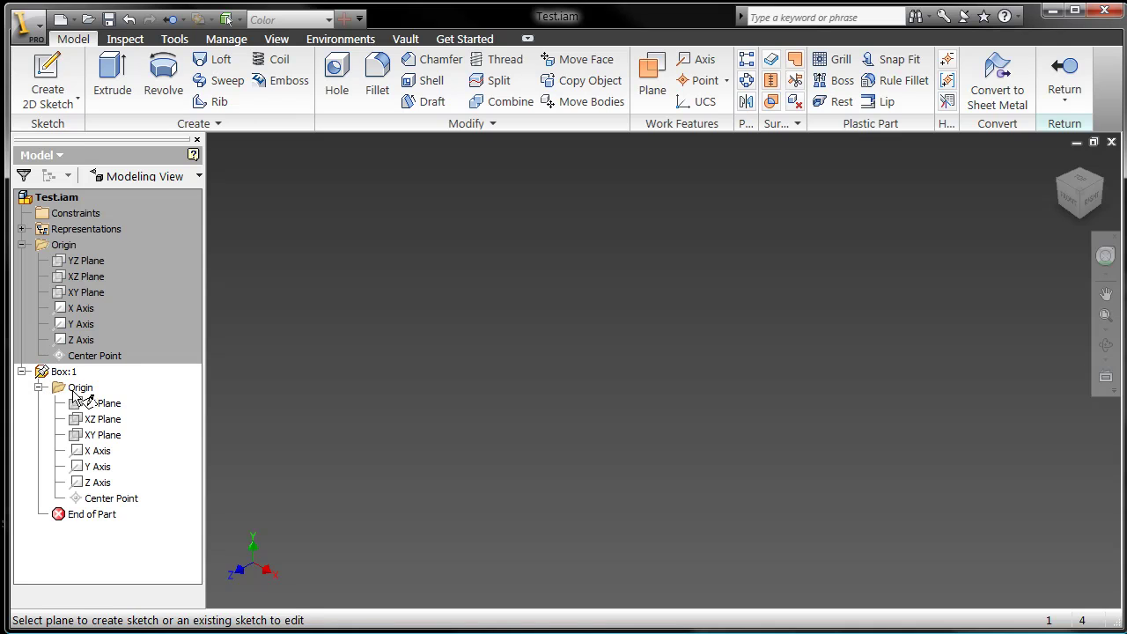
{"action": "left_click", "coordinate": [92, 437]}
{"action": "right_click", "coordinate": [81, 435]}
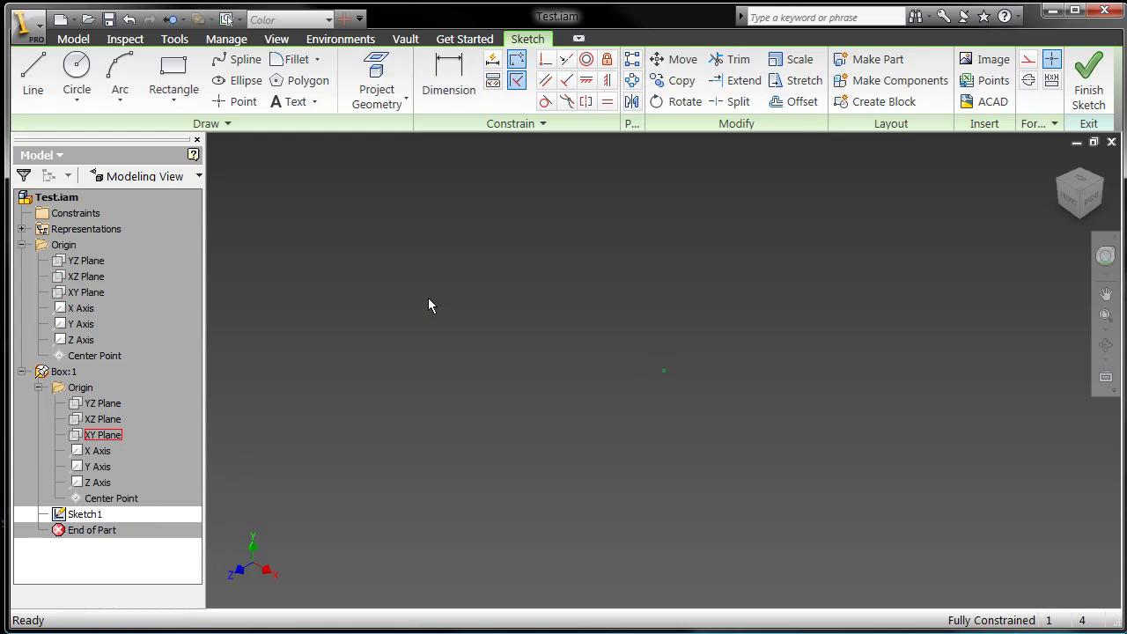
Sketch a rectangle about 87 by 75 in from the sketch origin and fully dimension it with Auto Dimension.
{"action": "left_click", "coordinate": [173, 78]}
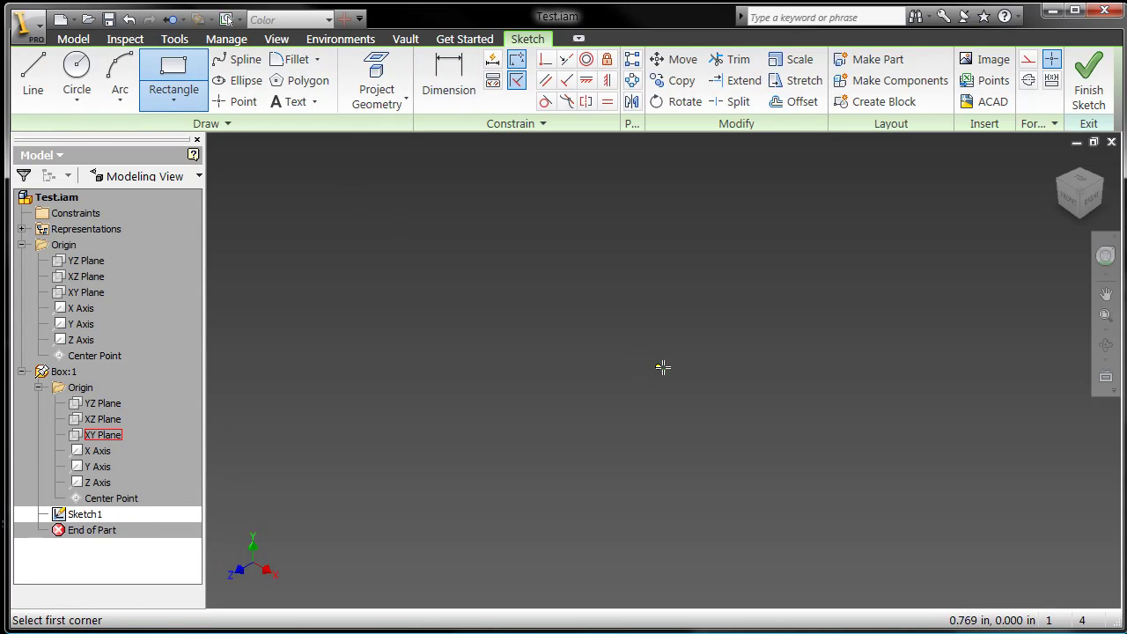
{"action": "left_click", "coordinate": [867, 372]}
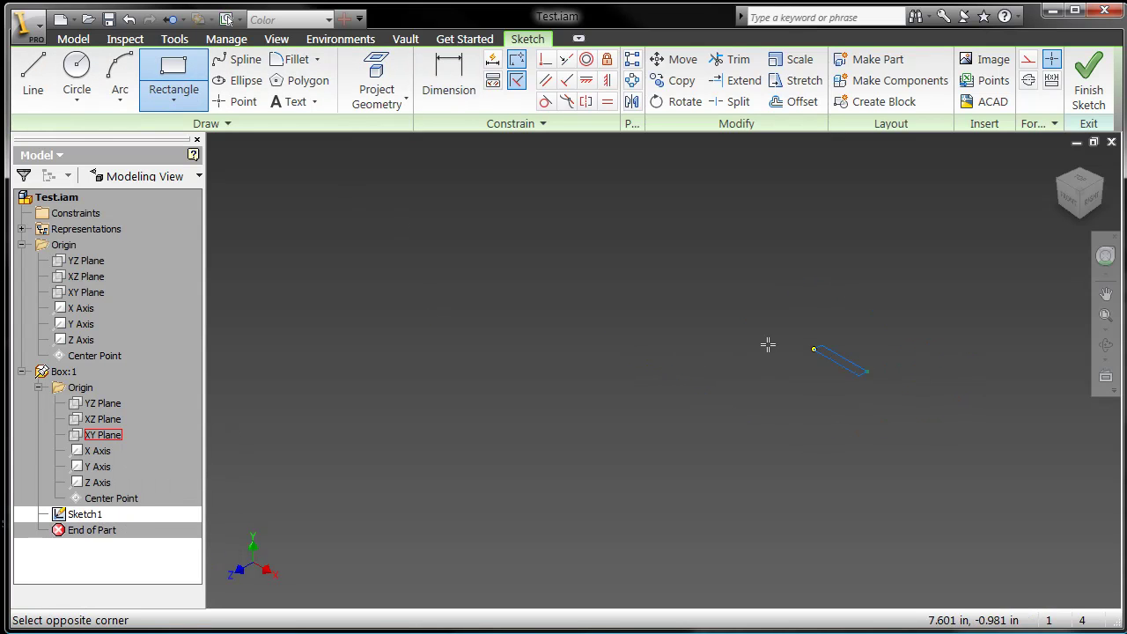
{"action": "left_click", "coordinate": [273, 346]}
{"action": "left_click", "coordinate": [492, 59]}
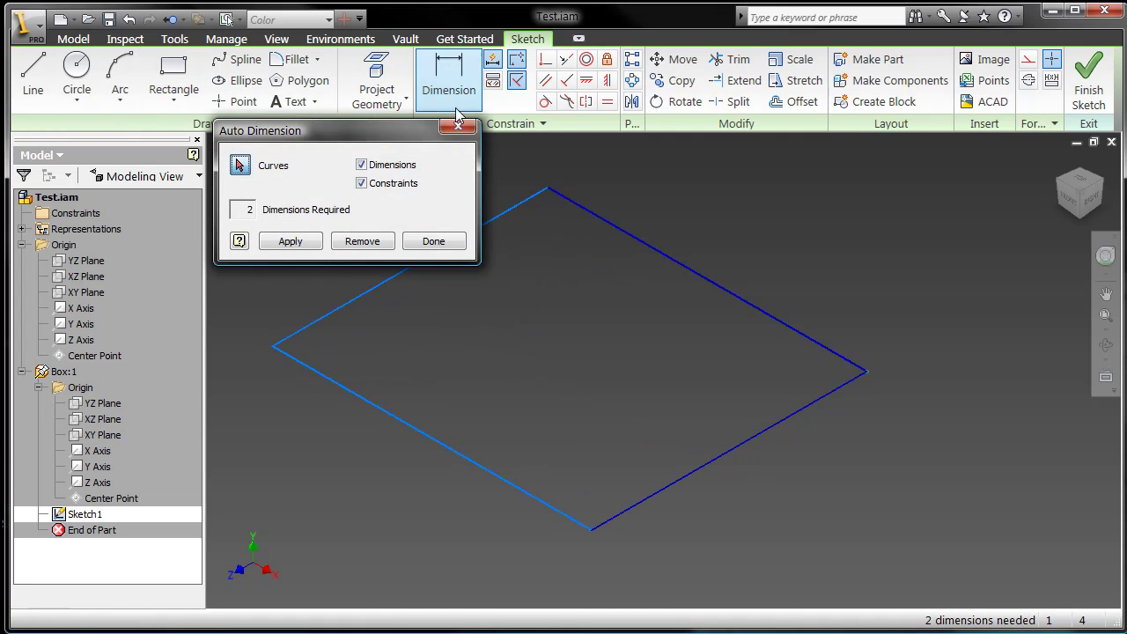
{"action": "left_click", "coordinate": [293, 242]}
{"action": "left_click", "coordinate": [421, 243]}
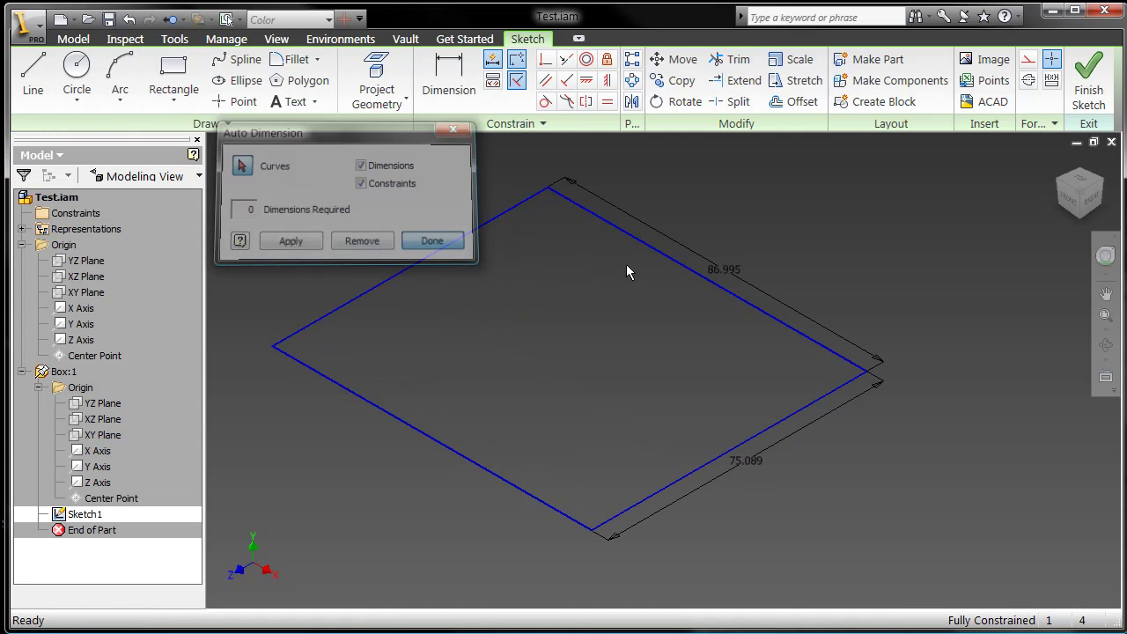
Set the rectangle's long side to 120 in (10 ft) and its short side to 96 in.
{"action": "double_click", "coordinate": [730, 274]}
{"action": "type", "text": "10"}
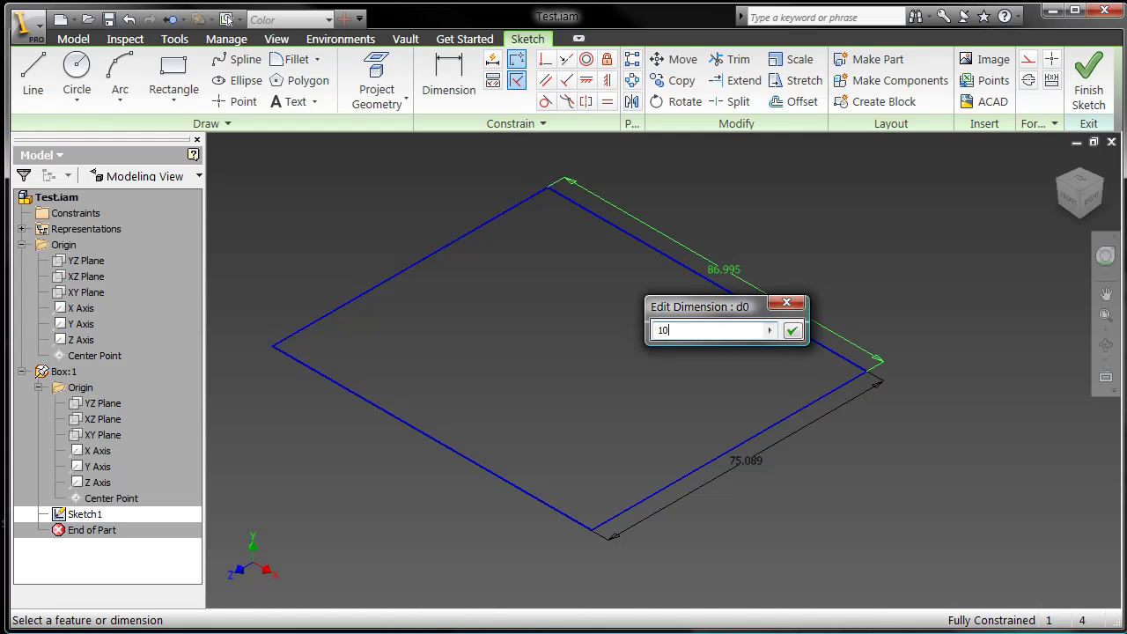
{"action": "key", "text": "Return"}
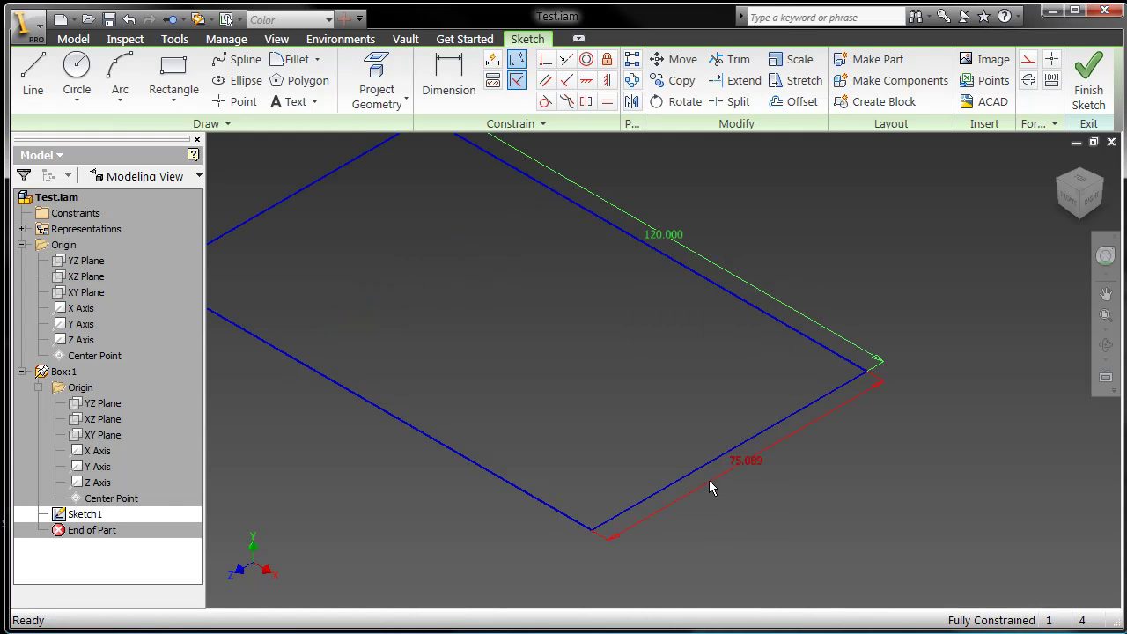
{"action": "double_click", "coordinate": [740, 461]}
{"action": "type", "text": "96"}
{"action": "key", "text": "Return"}
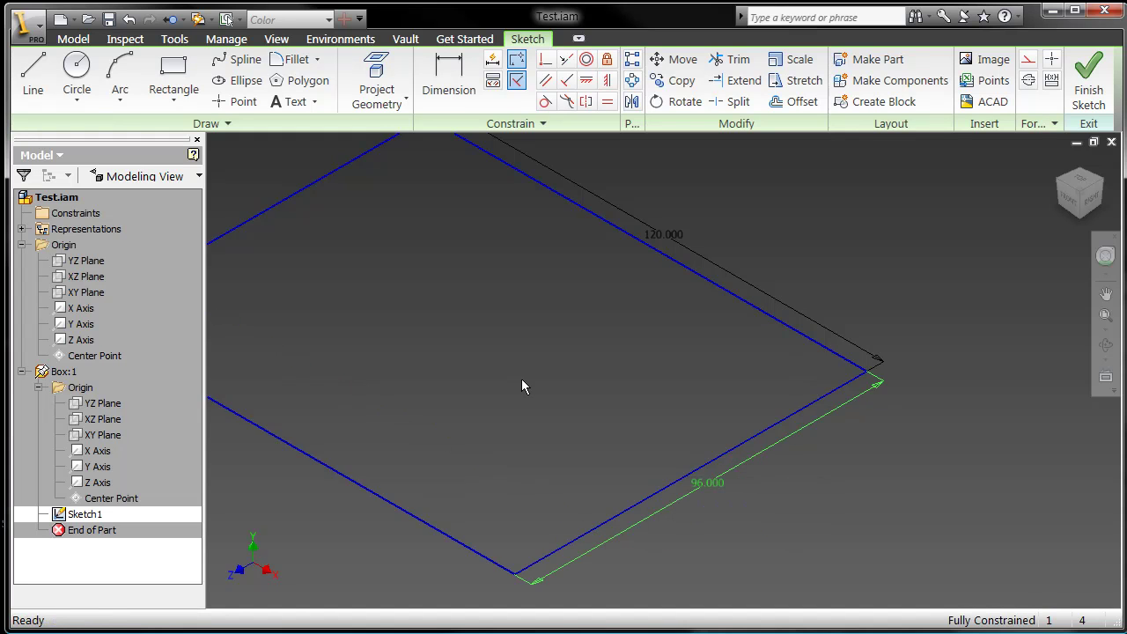
Finish the rectangle sketch, extrude it 10 ft as a surface, and return to the top-level assembly.
{"action": "key", "text": "Home"}
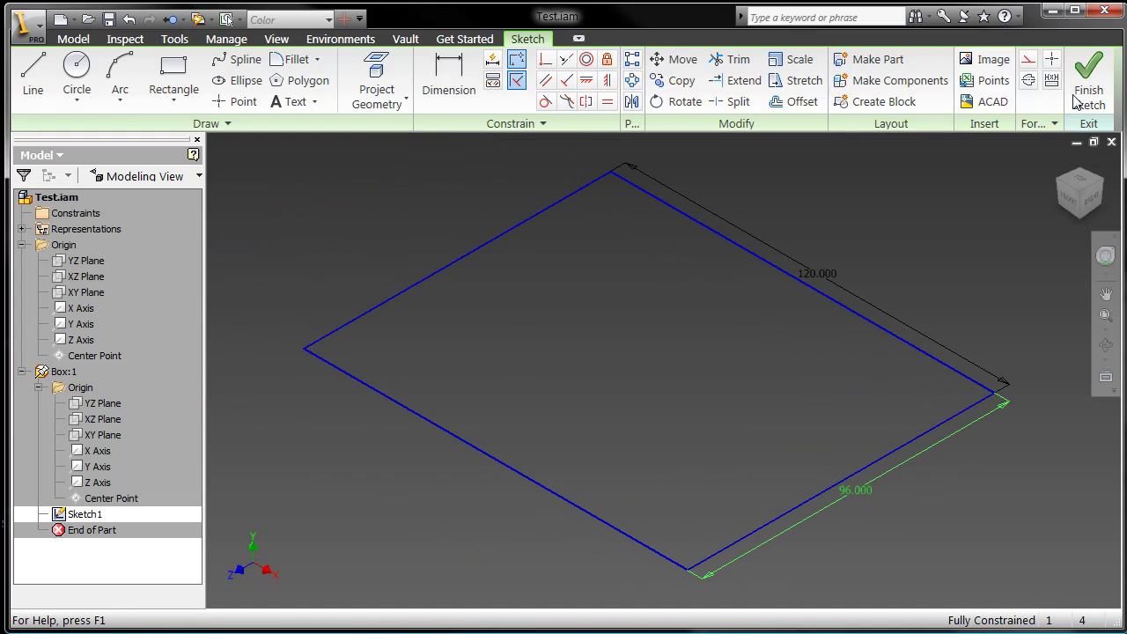
{"action": "left_click", "coordinate": [1085, 93]}
{"action": "key", "text": "e"}
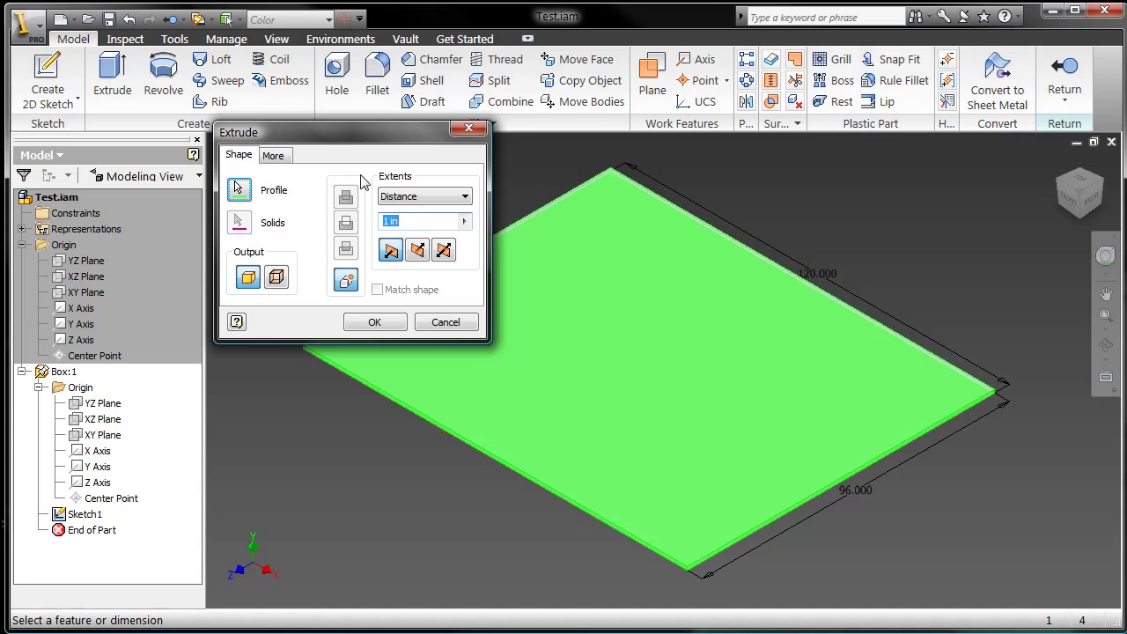
{"action": "left_click", "coordinate": [277, 277]}
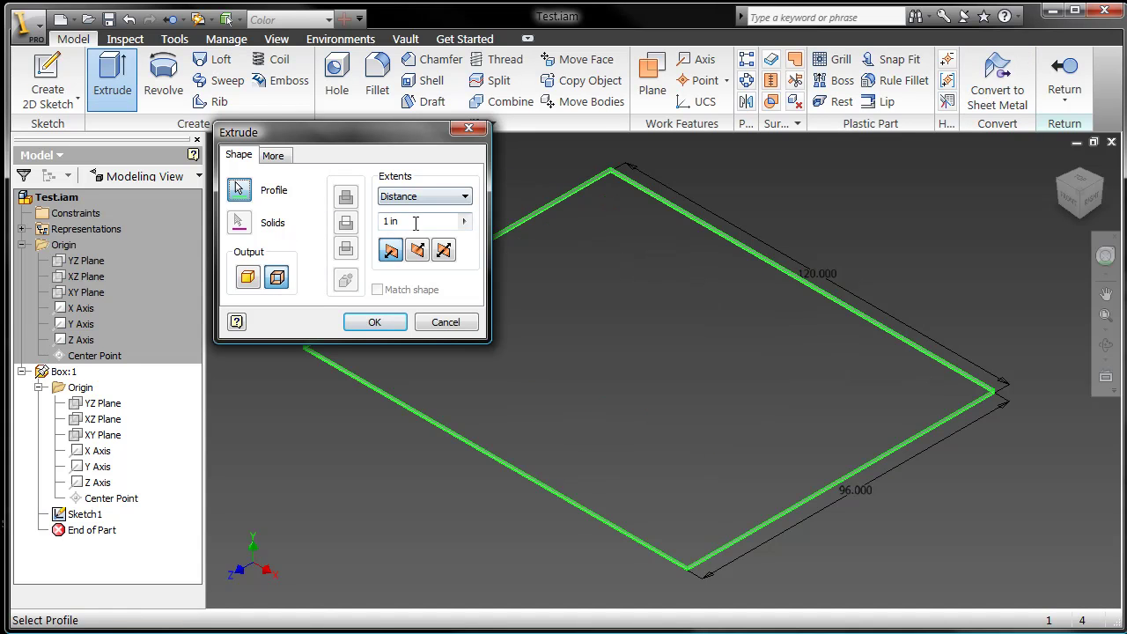
{"action": "type", "text": "10'"}
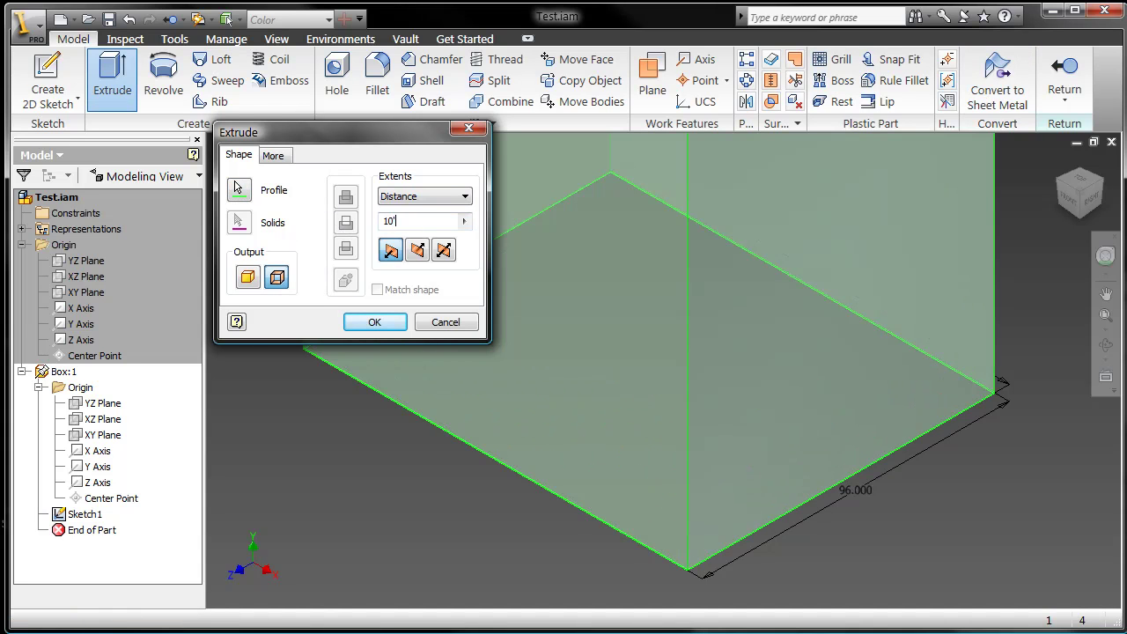
{"action": "left_click", "coordinate": [374, 322]}
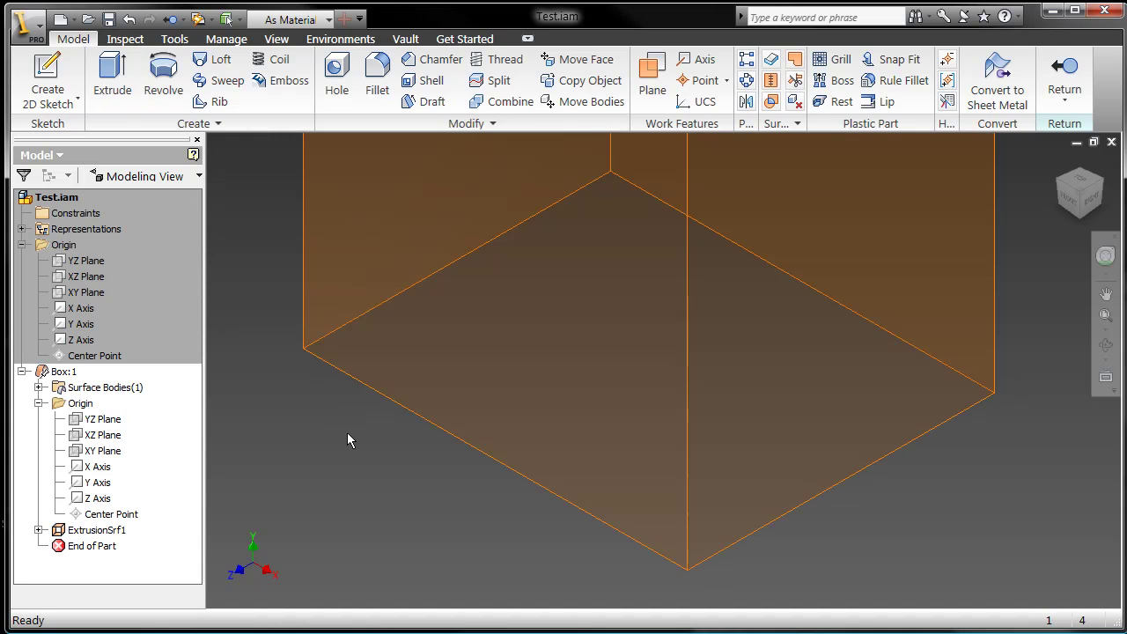
{"action": "key", "text": "Home"}
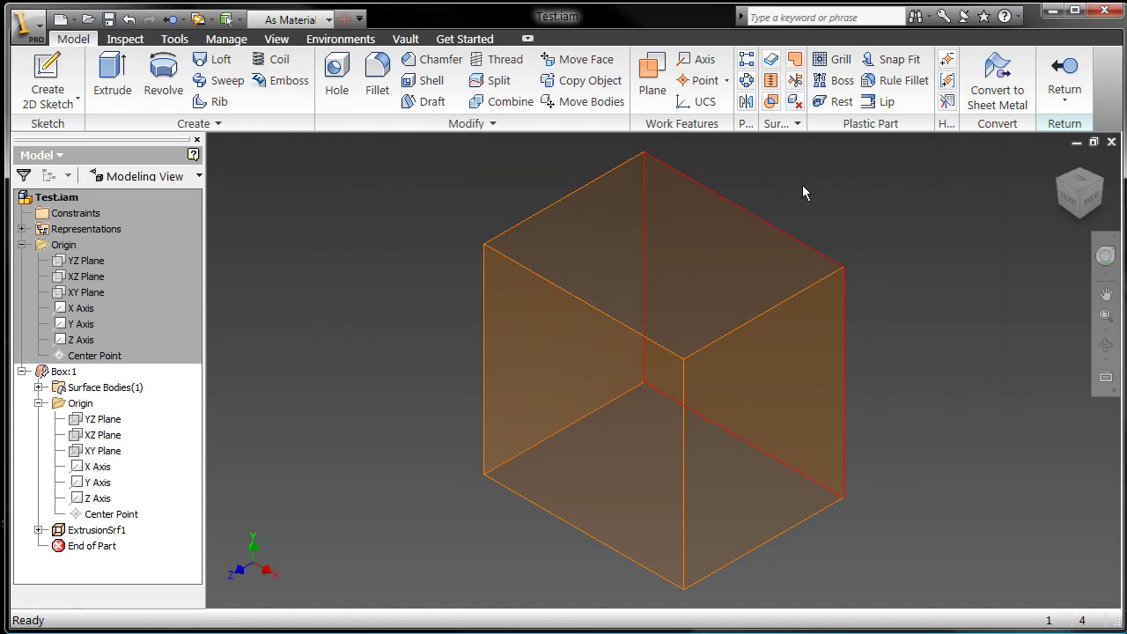
{"action": "left_click", "coordinate": [1064, 74]}
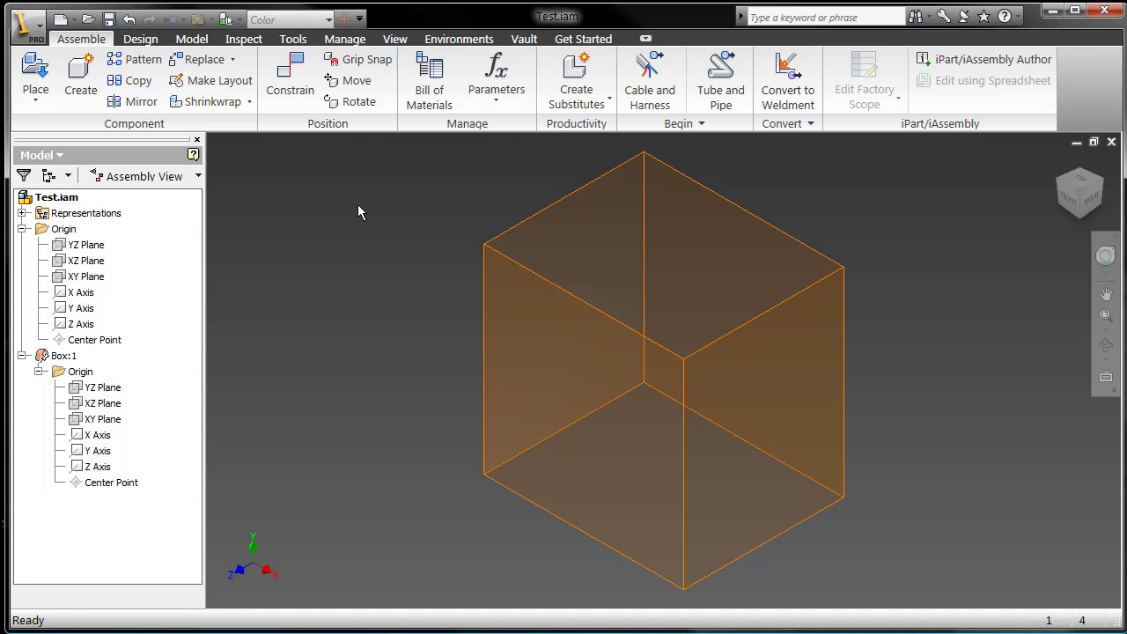
Start inserting frame members using the ANSI standard, Castellated_Beams family and W 5x19 size.
{"action": "left_click", "coordinate": [141, 39]}
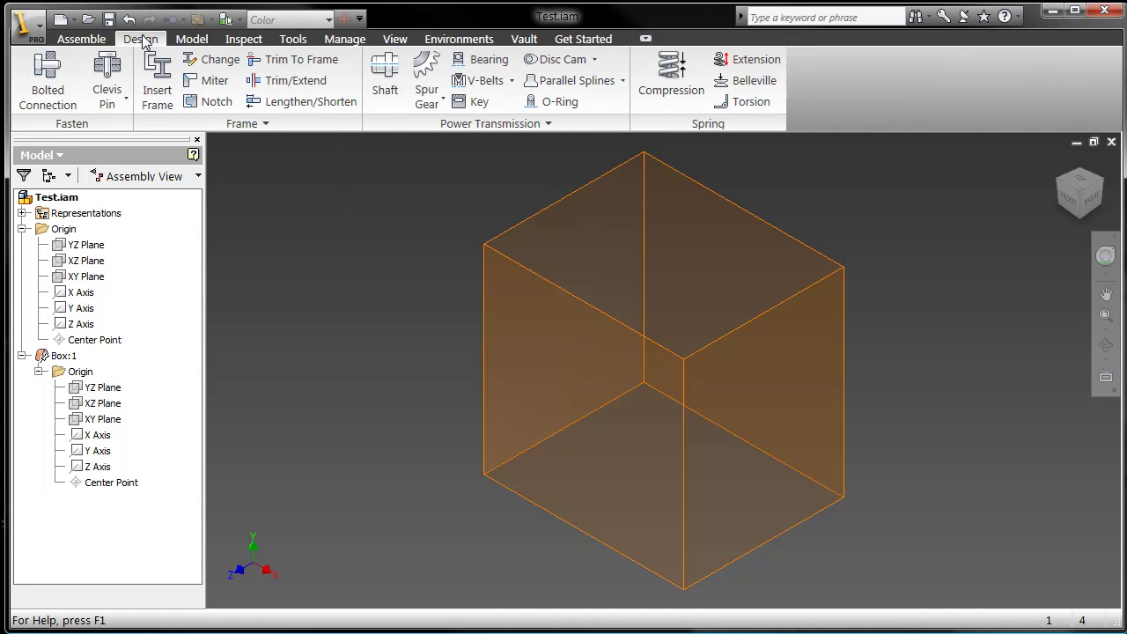
{"action": "left_click", "coordinate": [165, 81]}
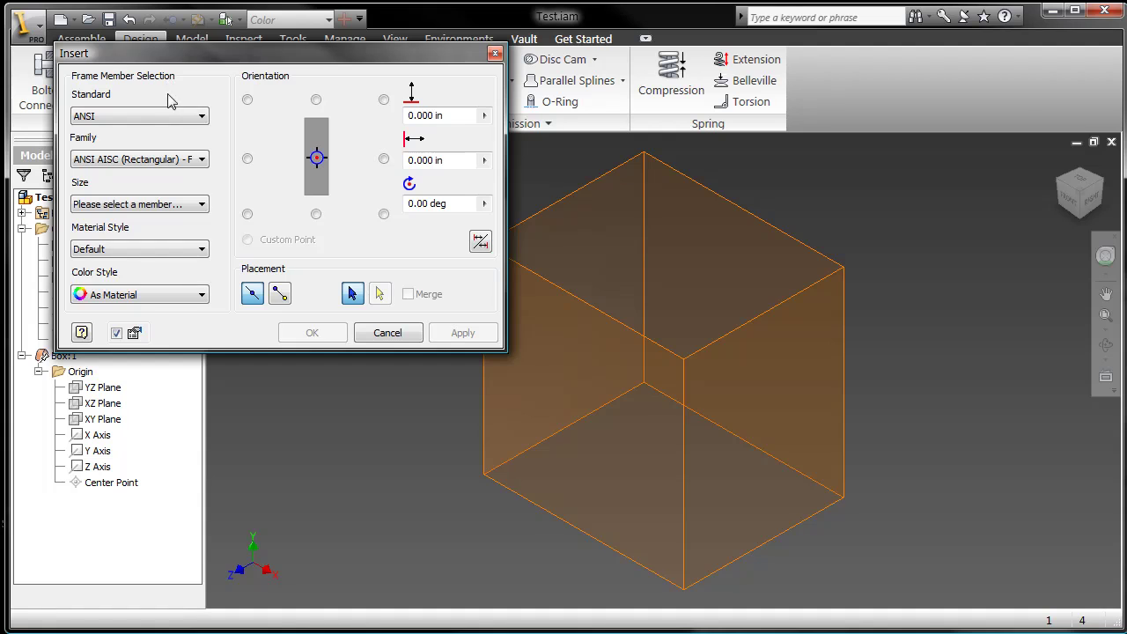
{"action": "left_click", "coordinate": [163, 117]}
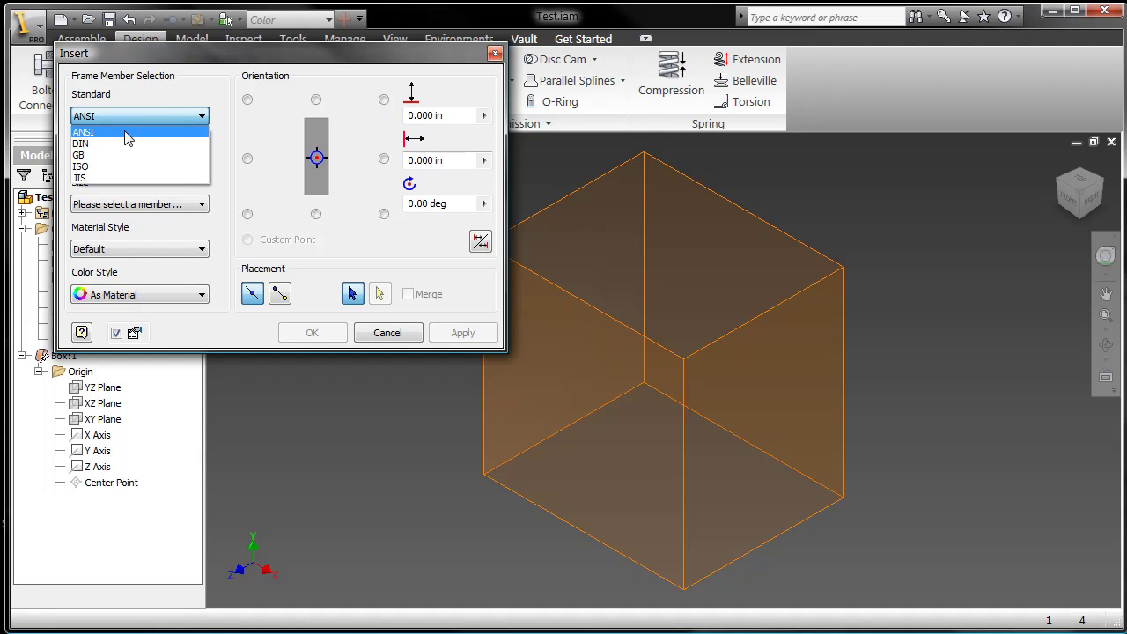
{"action": "left_click", "coordinate": [129, 135]}
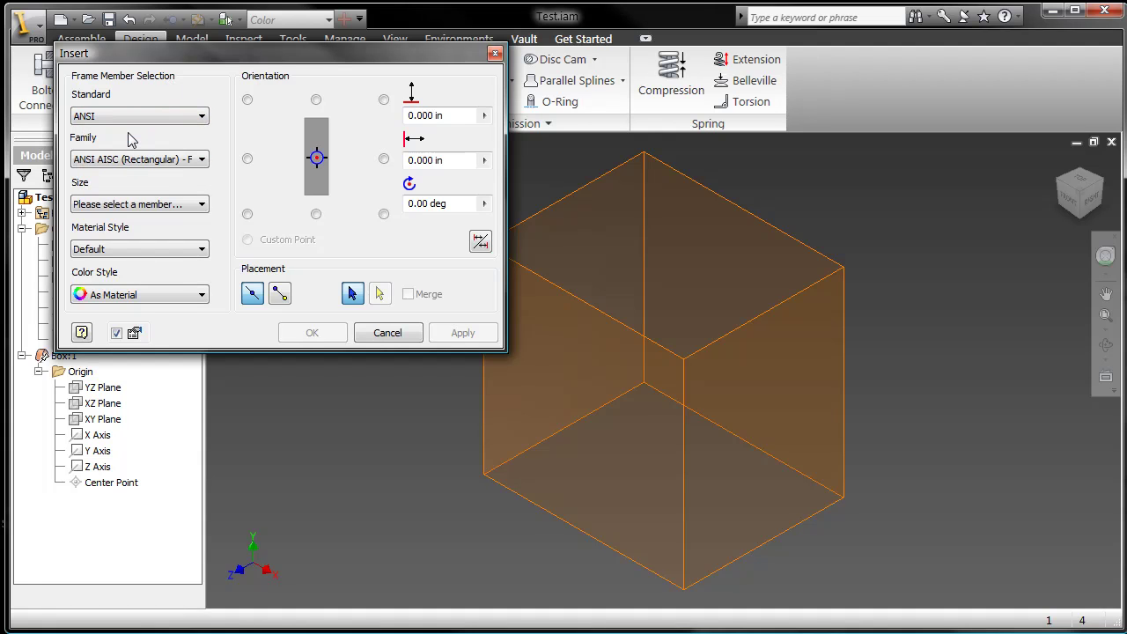
{"action": "left_click", "coordinate": [134, 160]}
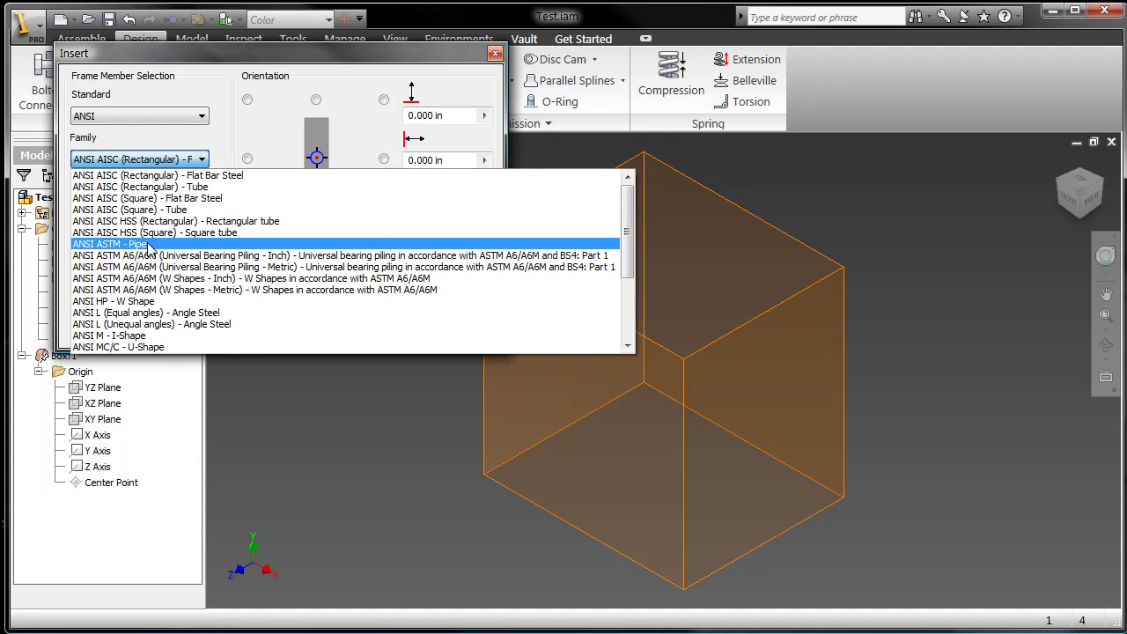
{"action": "scroll", "coordinate": [150, 250], "scroll_direction": "down", "scroll_amount": 3}
{"action": "scroll", "coordinate": [150, 249], "scroll_direction": "down", "scroll_amount": 1}
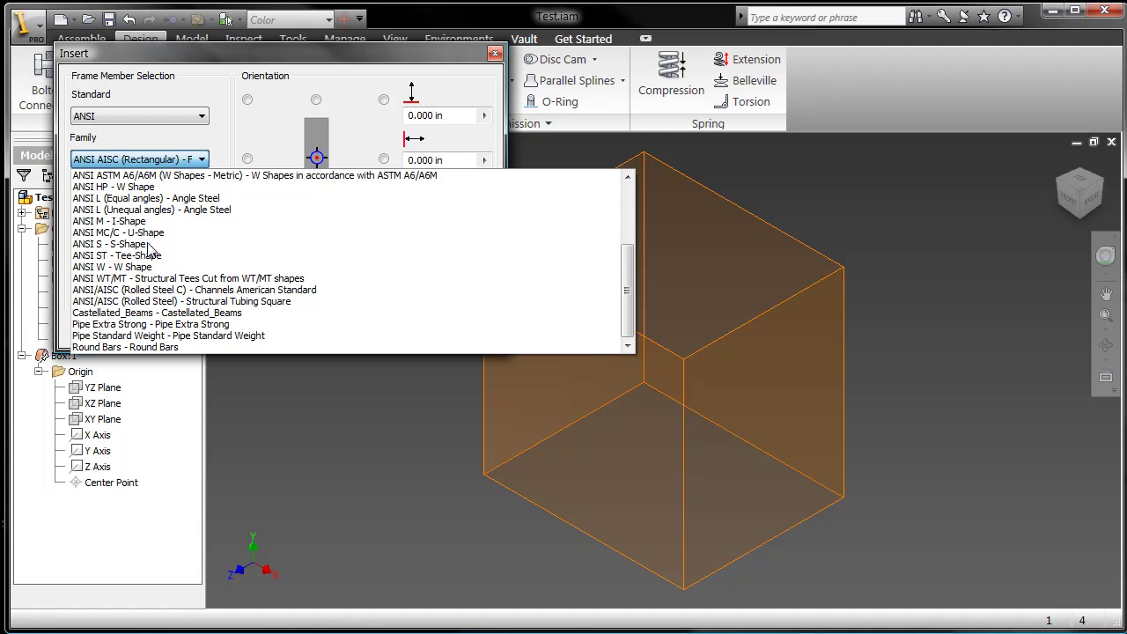
{"action": "left_click", "coordinate": [182, 313]}
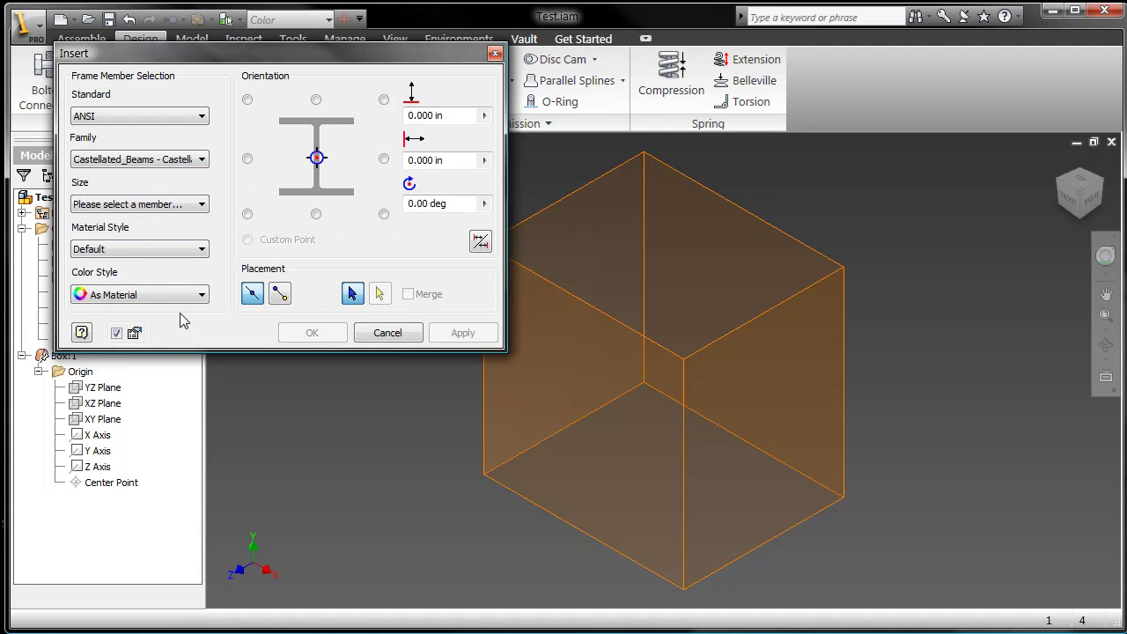
{"action": "left_click", "coordinate": [168, 204]}
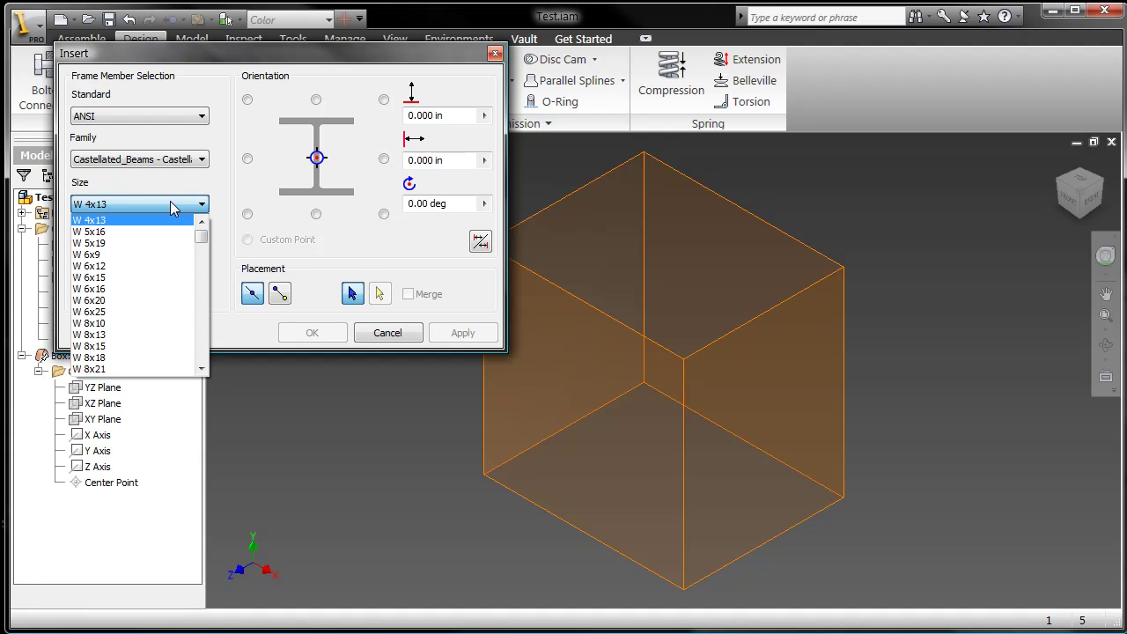
{"action": "left_click", "coordinate": [120, 243]}
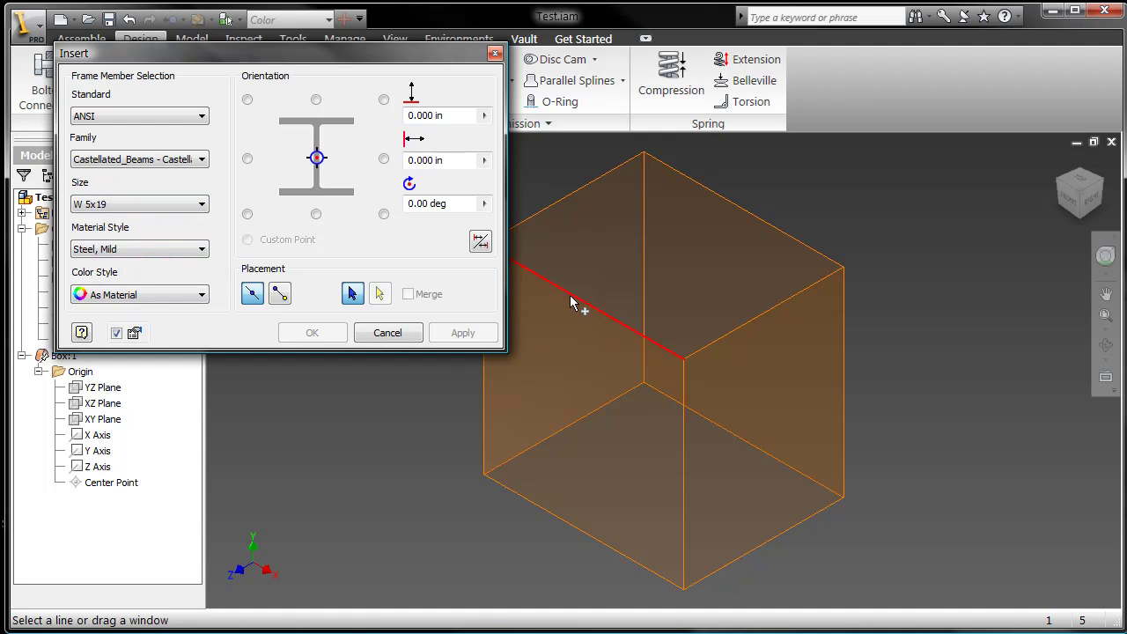
Place W 5x19 castellated beams on the four upper edges of the box, accepting the default member file names.
{"action": "left_click_drag", "start_coordinate": [283, 59], "coordinate": [250, 60]}
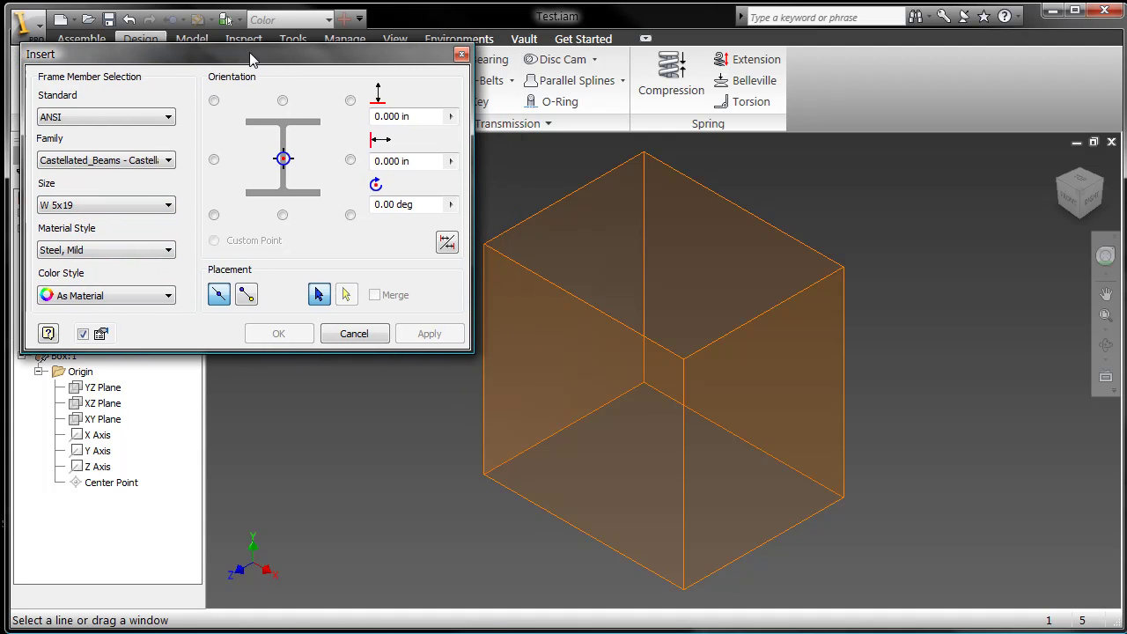
{"action": "left_click", "coordinate": [513, 261]}
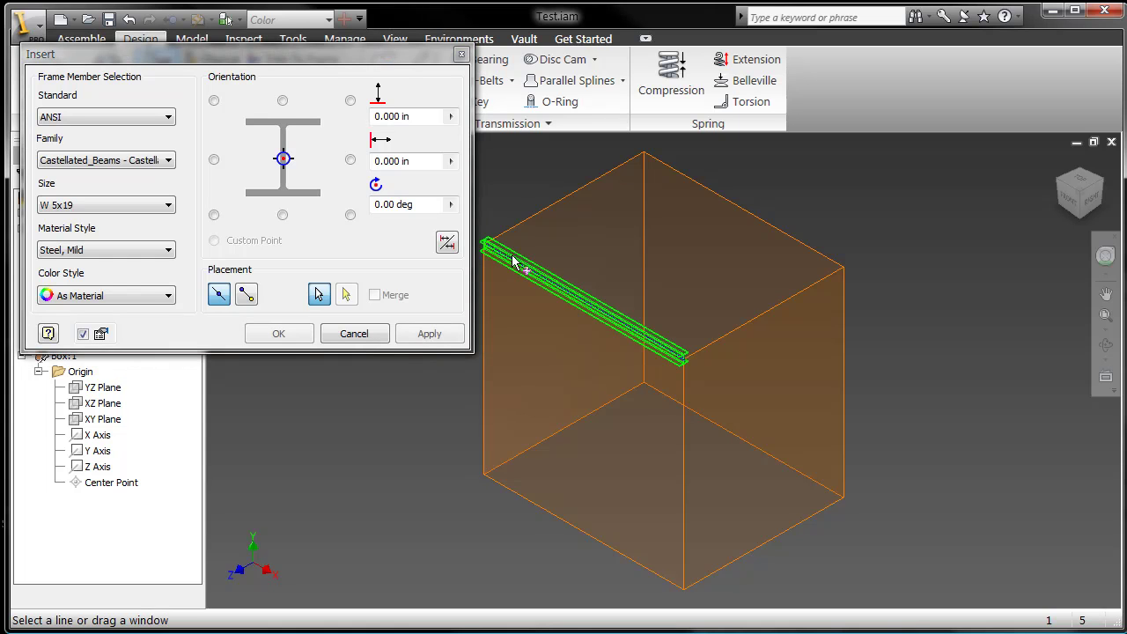
{"action": "left_click", "coordinate": [735, 335]}
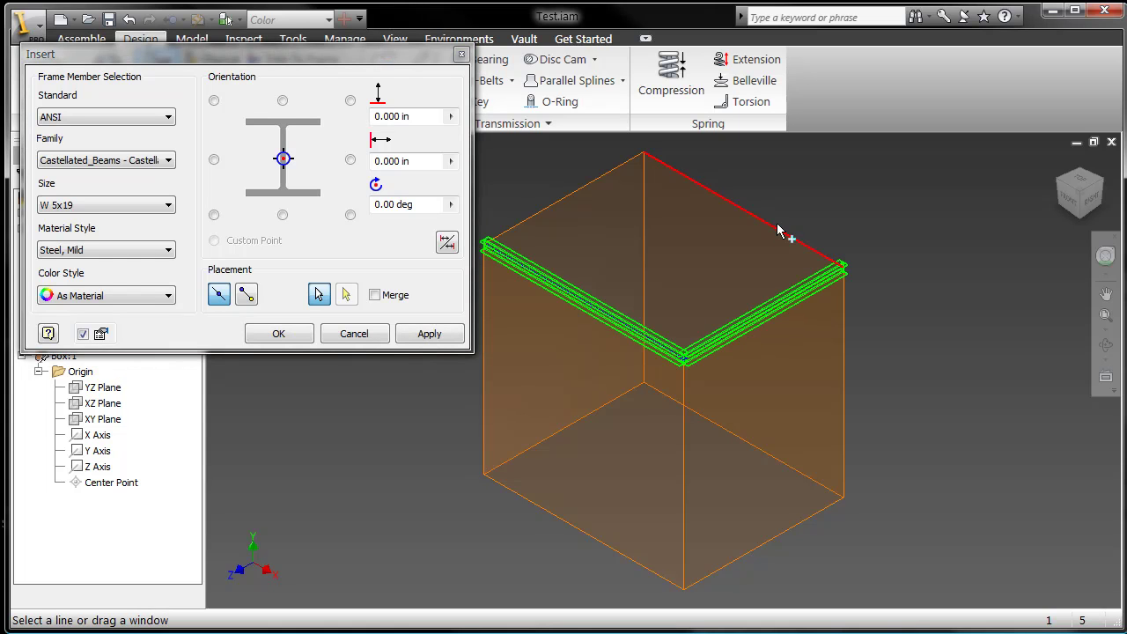
{"action": "left_click", "coordinate": [779, 231]}
{"action": "left_click", "coordinate": [588, 183]}
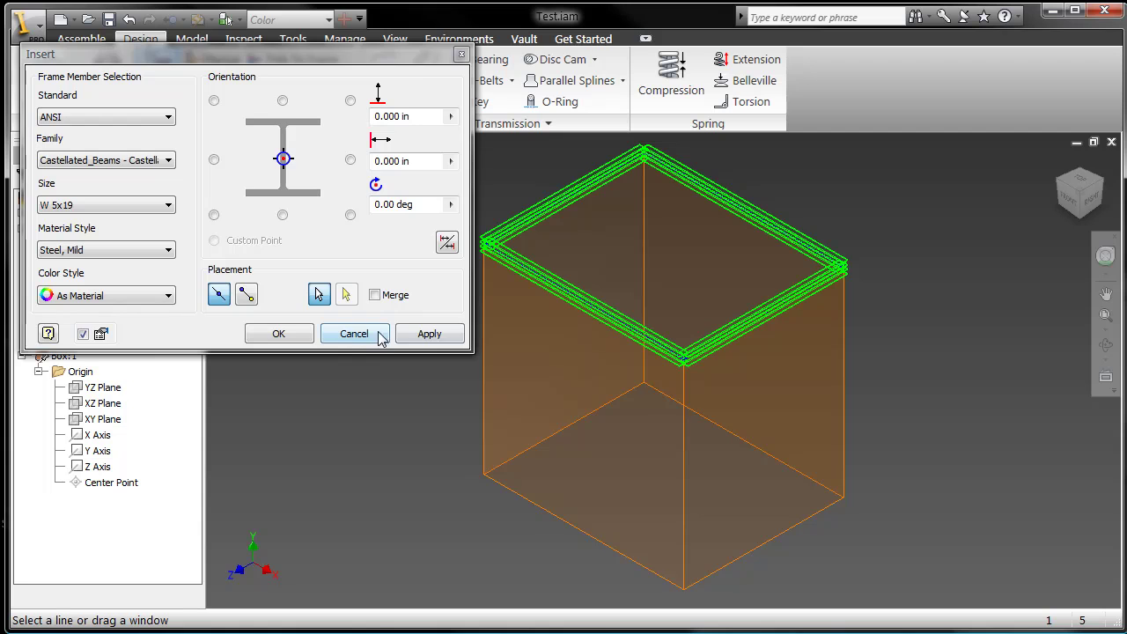
{"action": "key", "text": "Return"}
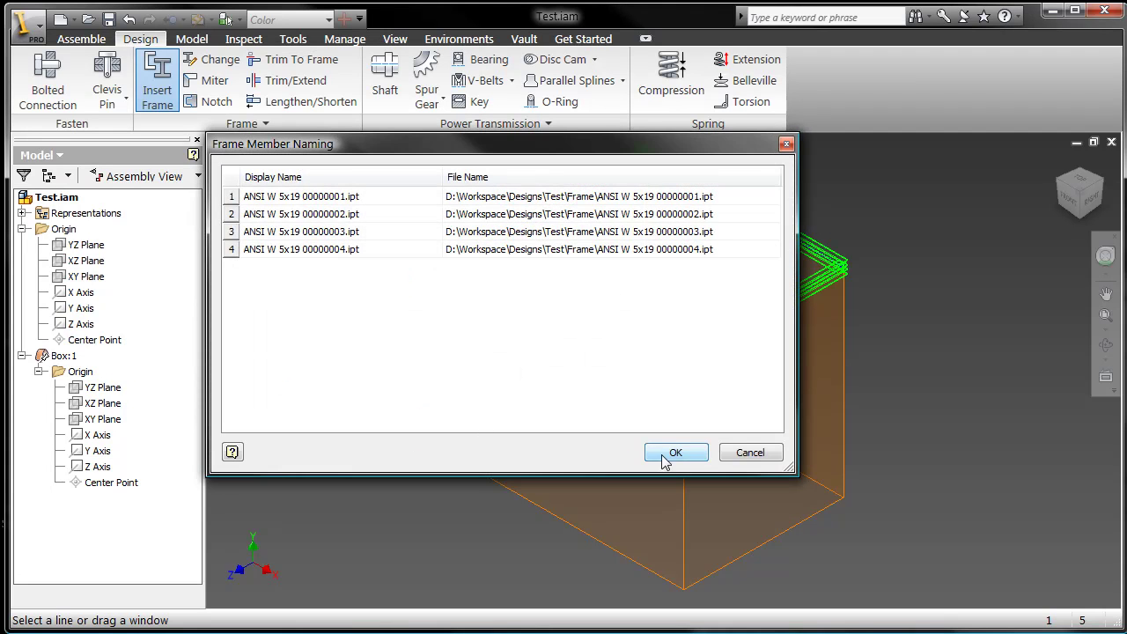
{"action": "left_click", "coordinate": [673, 453]}
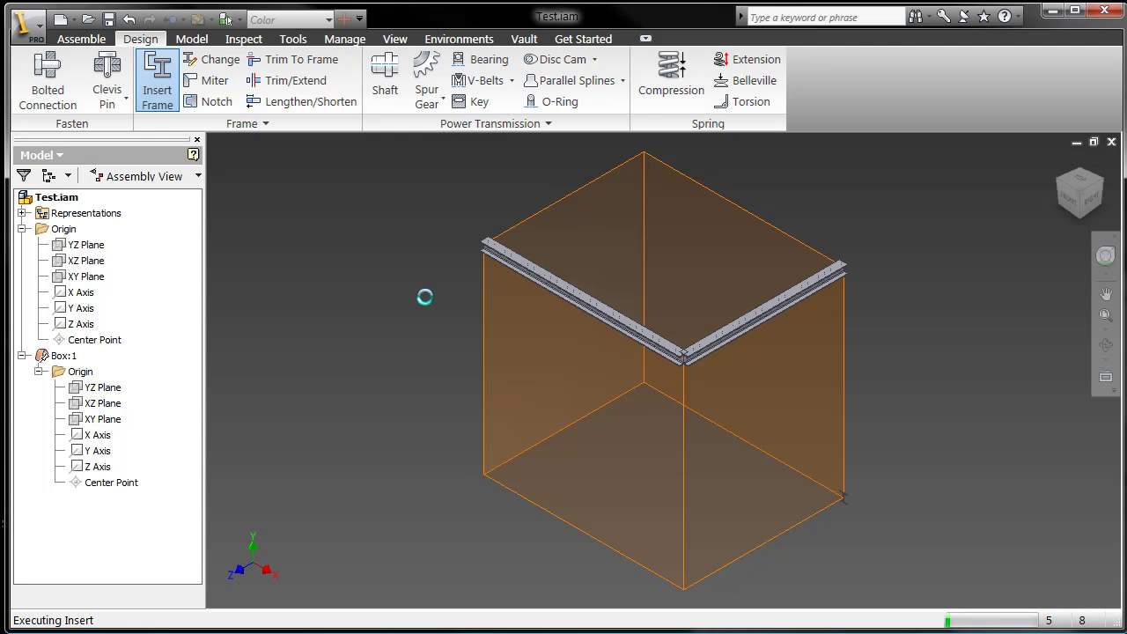
Examine the slot openings in the webs of the inserted castellated beams up close.
{"action": "scroll", "coordinate": [594, 317], "scroll_direction": "up", "scroll_amount": 6}
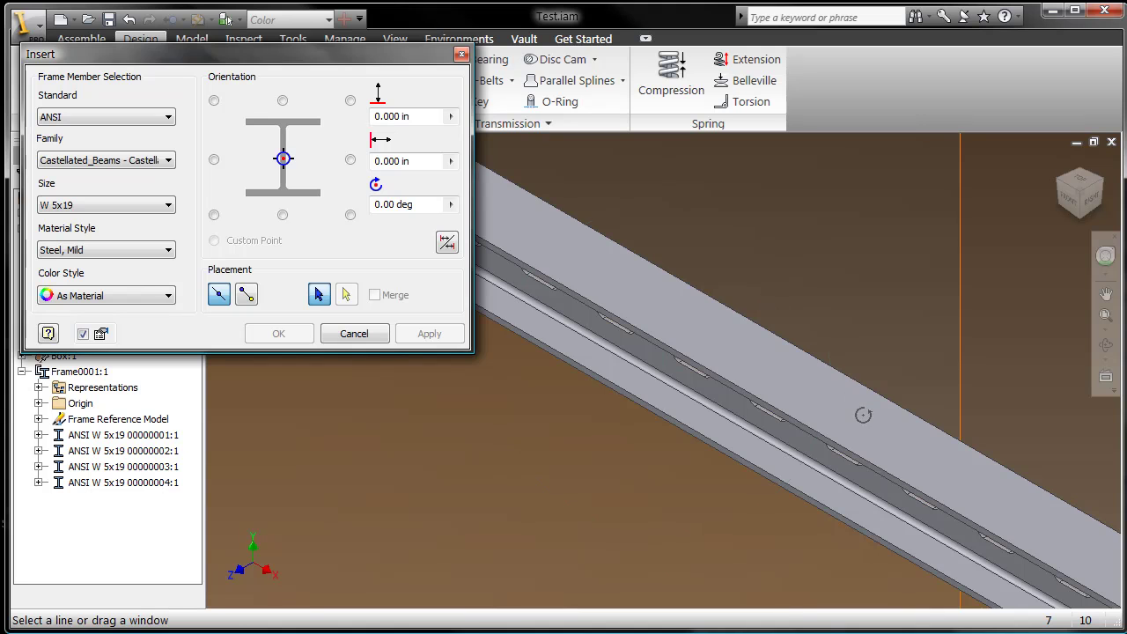
{"action": "key", "text": "F4"}
{"action": "left_click", "coordinate": [737, 398]}
{"action": "left_click_drag", "start_coordinate": [732, 394], "coordinate": [714, 354]}
{"action": "key", "text": "Escape"}
{"action": "scroll", "coordinate": [695, 330], "scroll_direction": "down", "scroll_amount": 5}
{"action": "scroll", "coordinate": [696, 331], "scroll_direction": "down", "scroll_amount": 4}
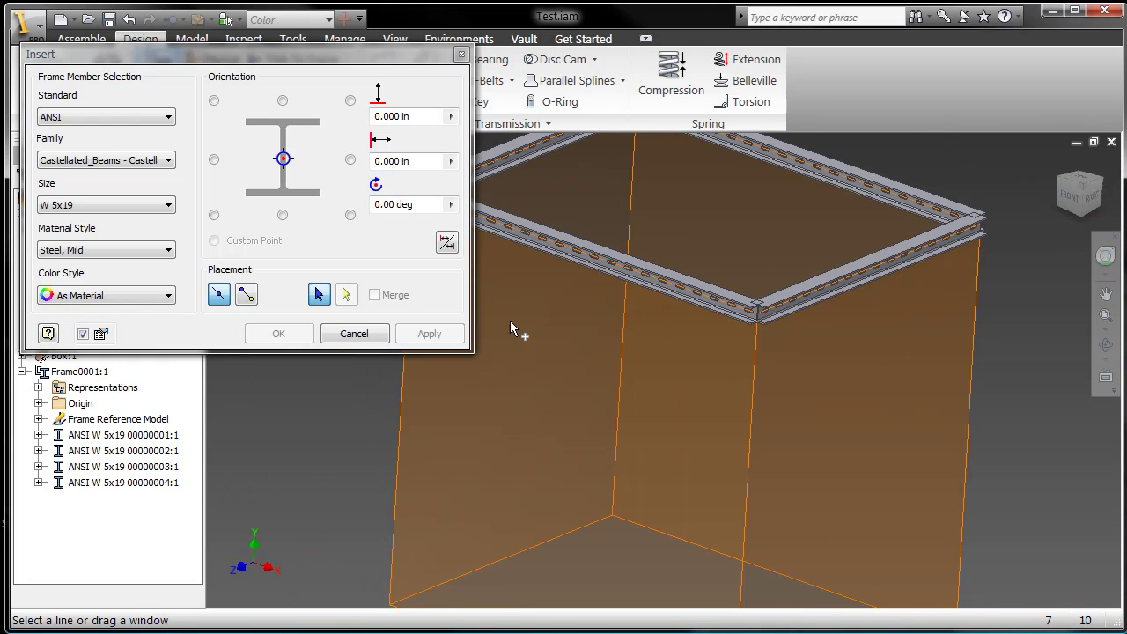
Insert W 6x16 castellated beams on the four vertical edges of the box, accepting the default member file names.
{"action": "left_click", "coordinate": [156, 206]}
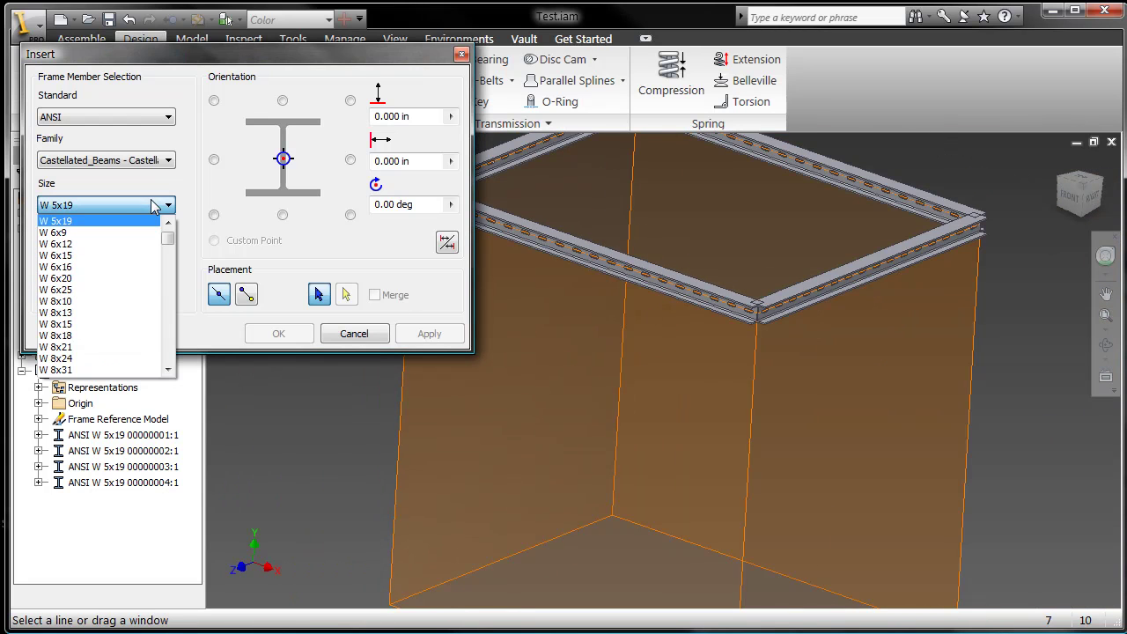
{"action": "left_click", "coordinate": [121, 267]}
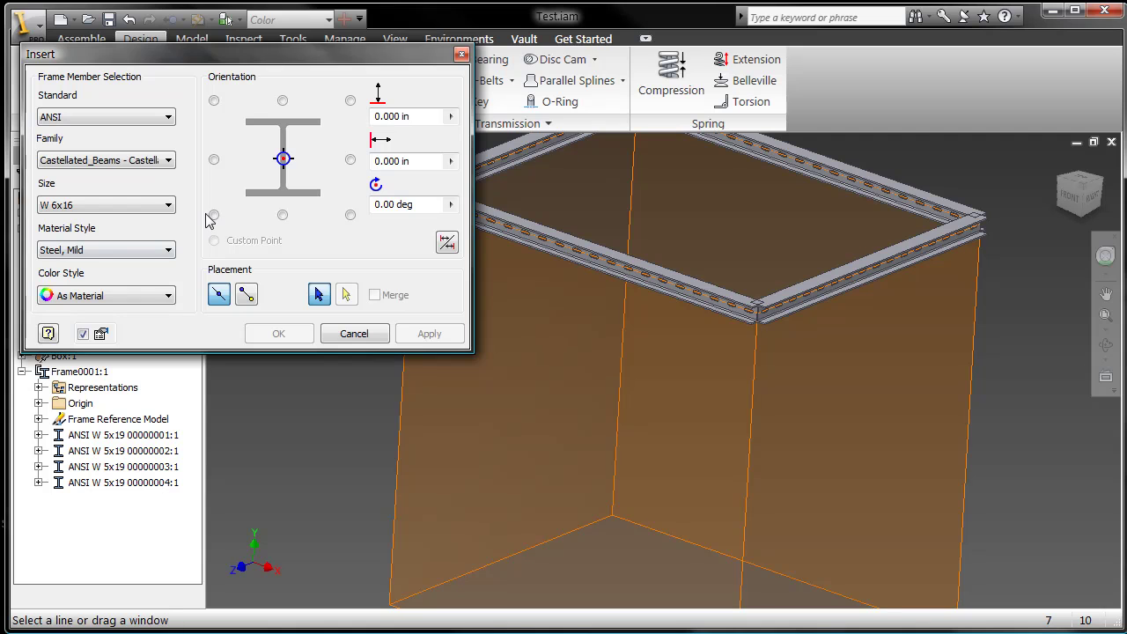
{"action": "left_click", "coordinate": [753, 392]}
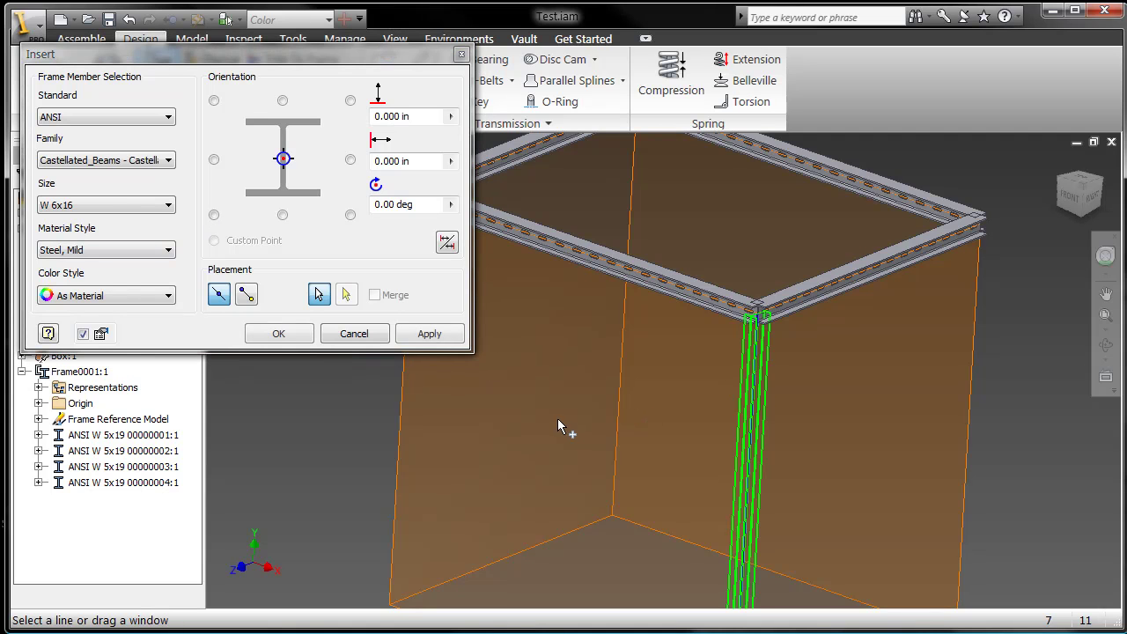
{"action": "left_click", "coordinate": [403, 408]}
{"action": "left_click", "coordinate": [627, 222]}
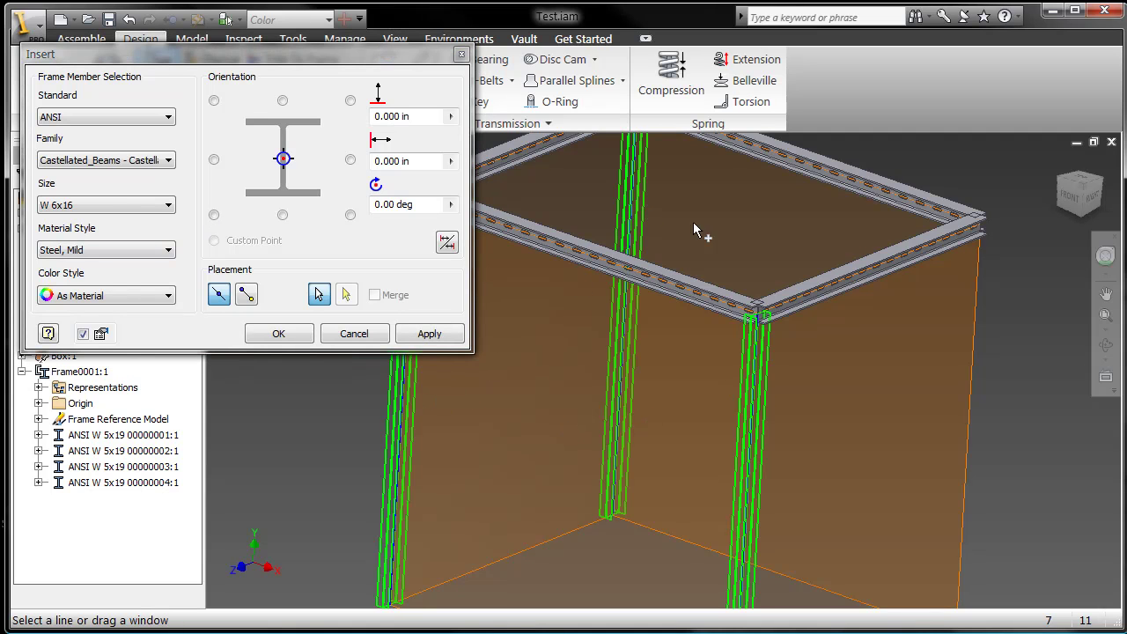
{"action": "left_click", "coordinate": [972, 317]}
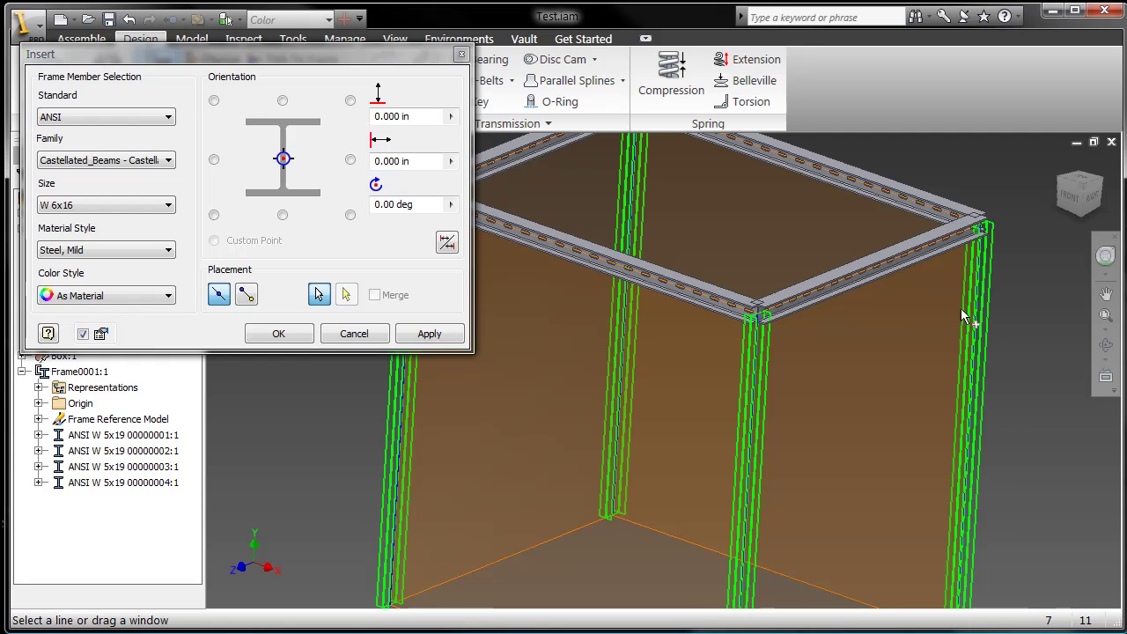
{"action": "left_click", "coordinate": [274, 332]}
{"action": "left_click", "coordinate": [674, 450]}
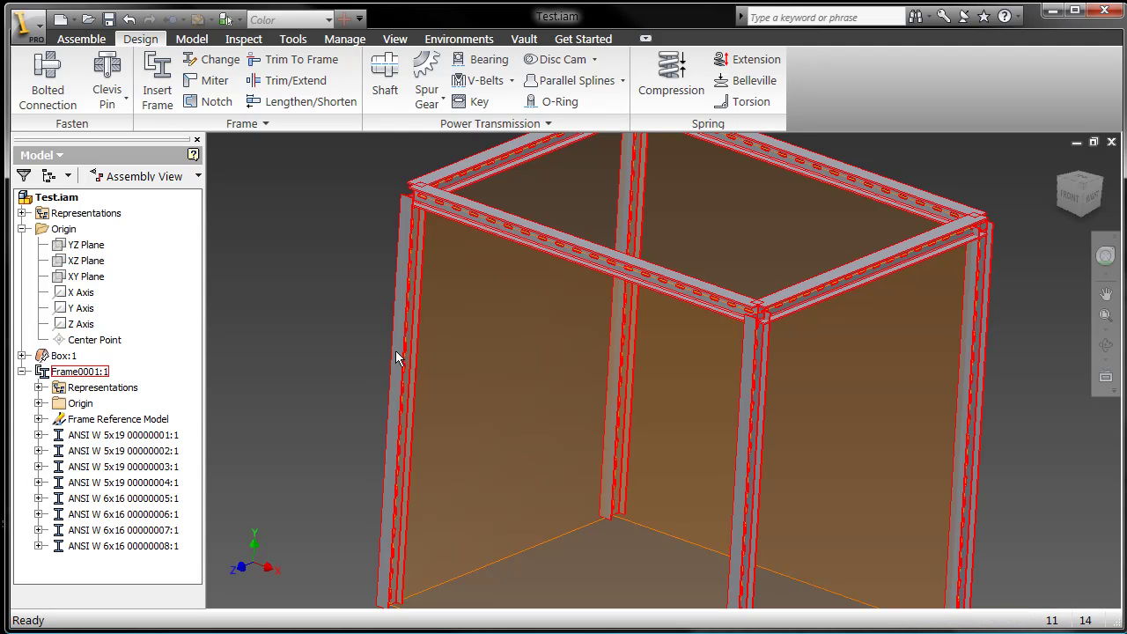
{"action": "right_click", "coordinate": [317, 361]}
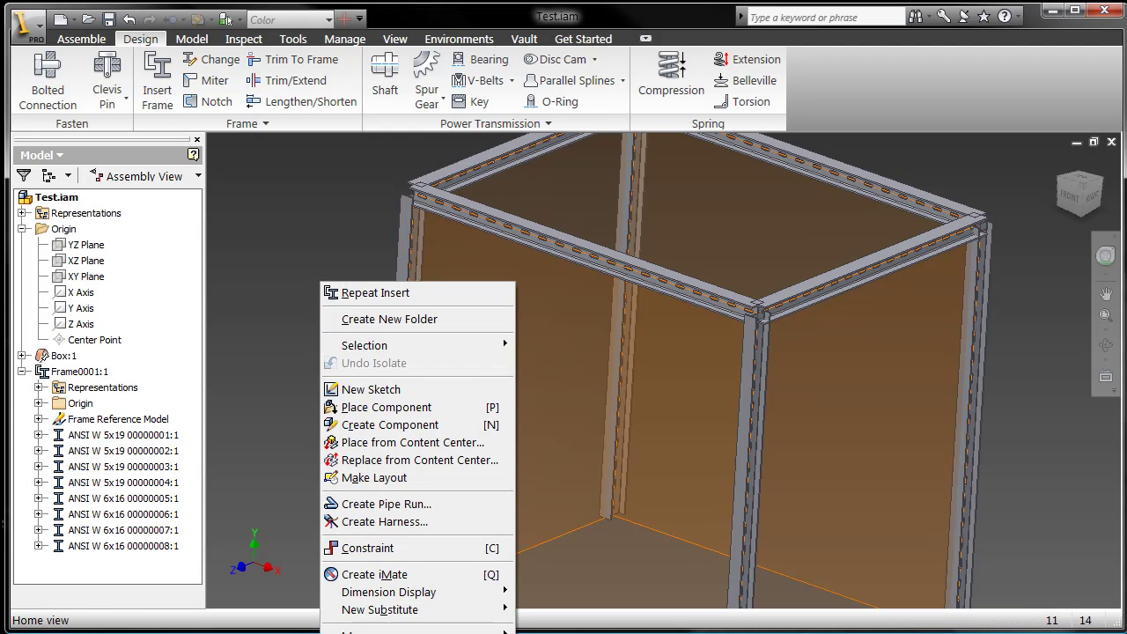
{"action": "left_click", "coordinate": [378, 633]}
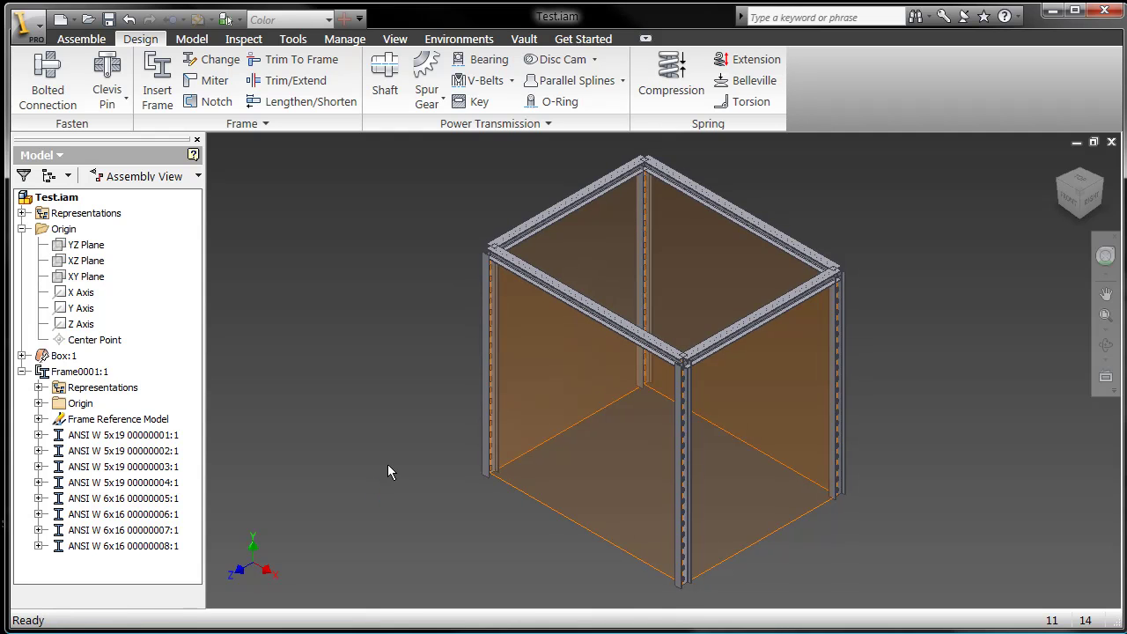